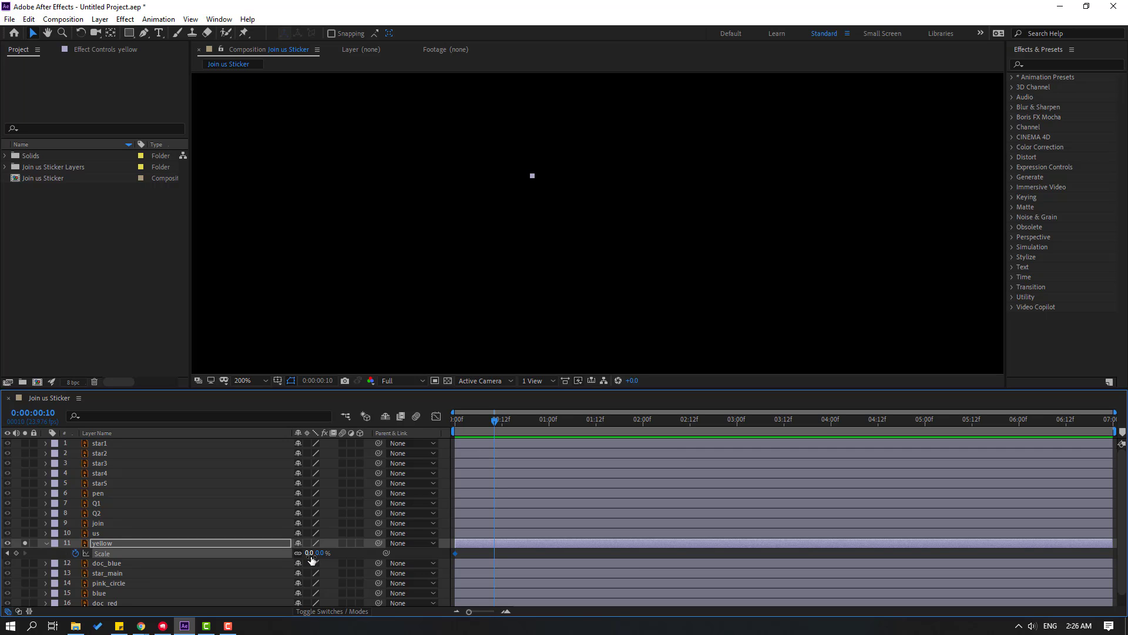
Step: Key the yellow layer's scale at 100% at 0:00:00:10
click(313, 555)
text(100)
key(Return)
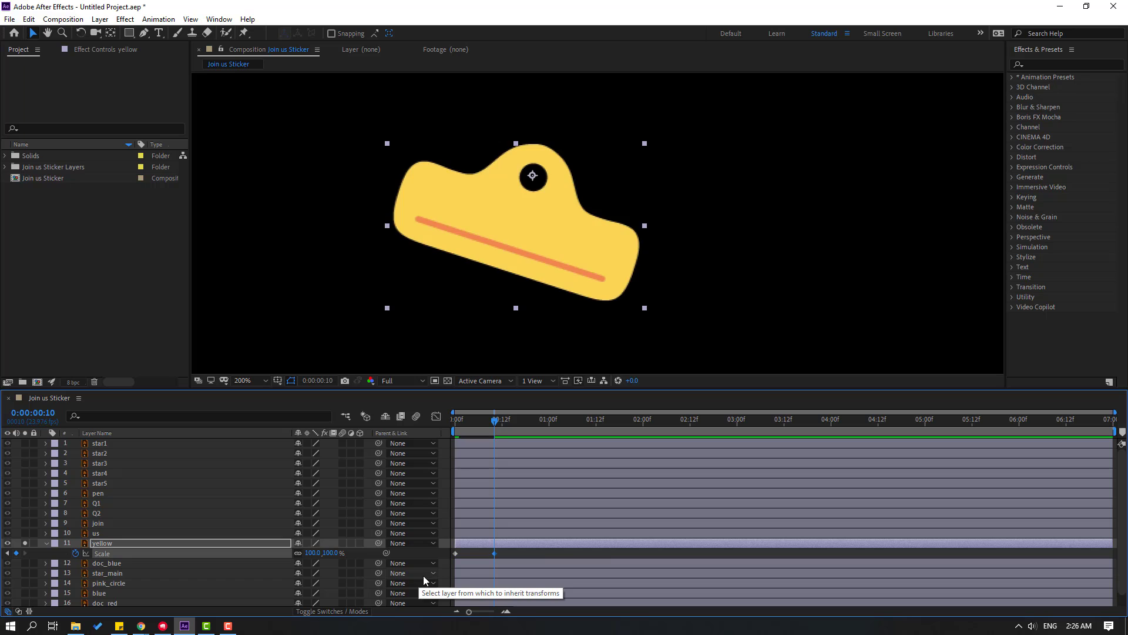
Step: Apply Easy Ease to both scale keyframes of the yellow layer and preview the scale-up animation
drag(501, 566, 447, 550)
right_click(456, 553)
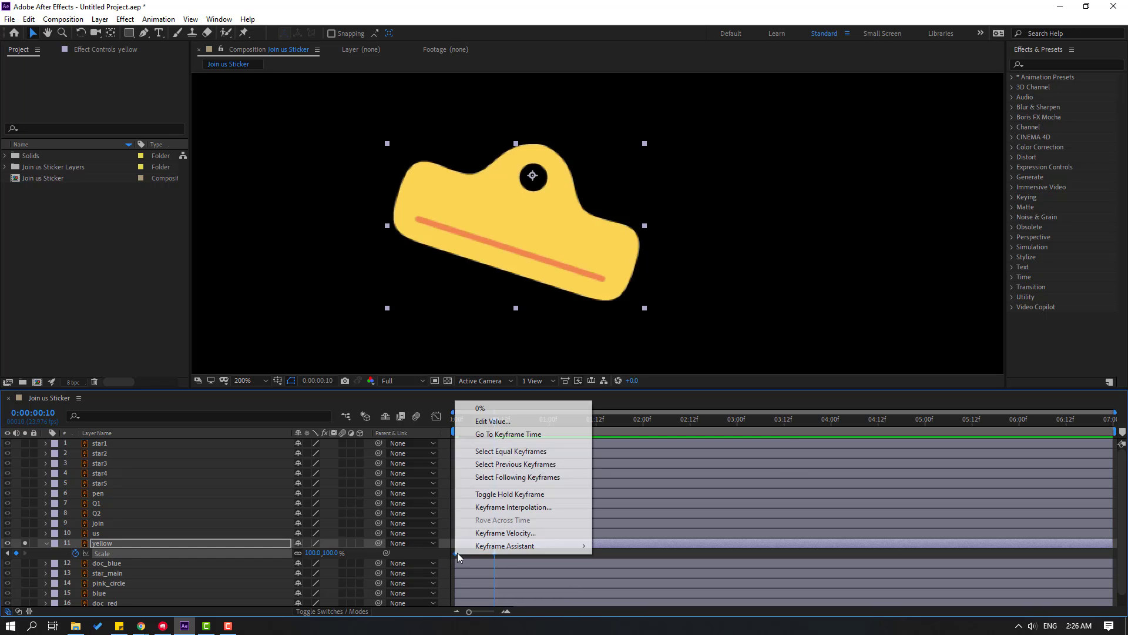
mouse_move(529, 545)
click(640, 470)
click(542, 555)
key(space)
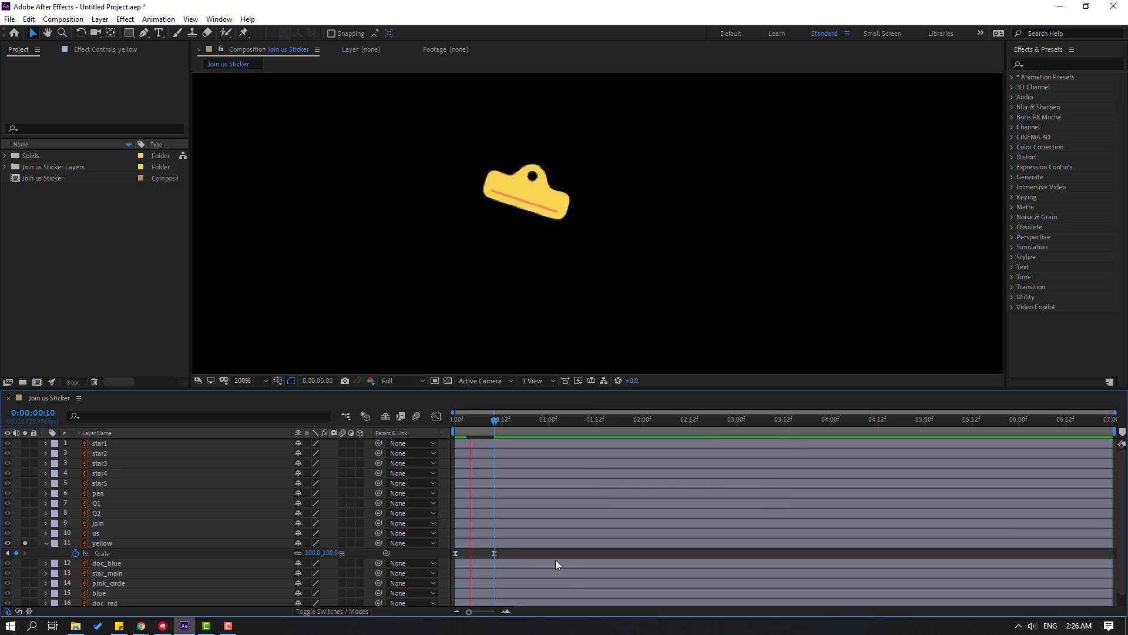
Step: Reveal the yellow layer's rotation and key it at 22° at the start of the composition
click(95, 547)
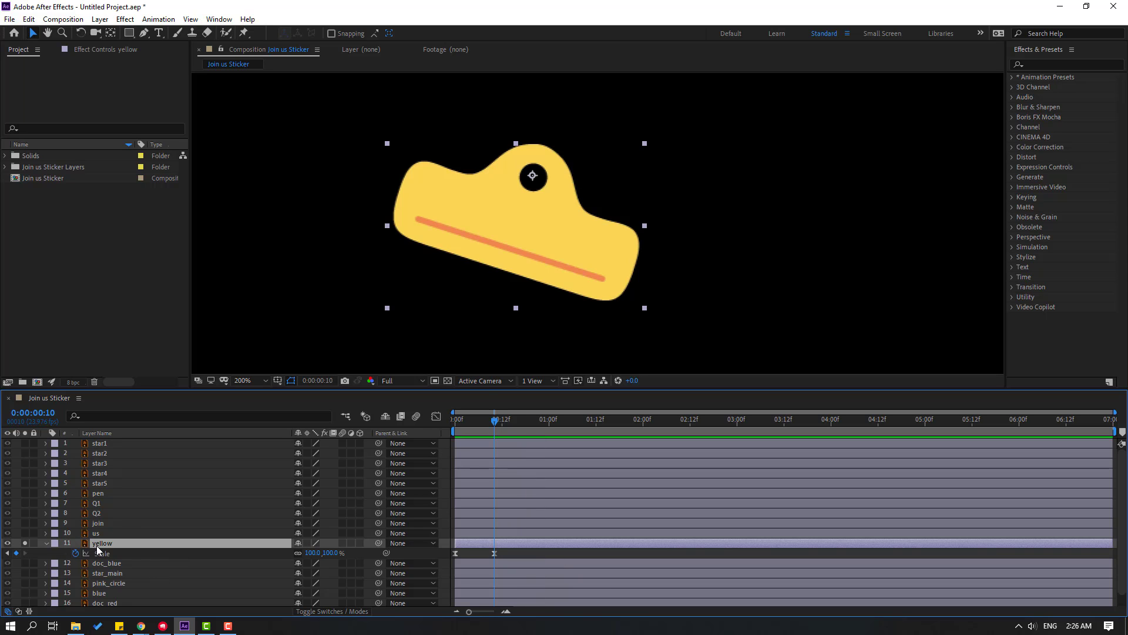
key(shift+r)
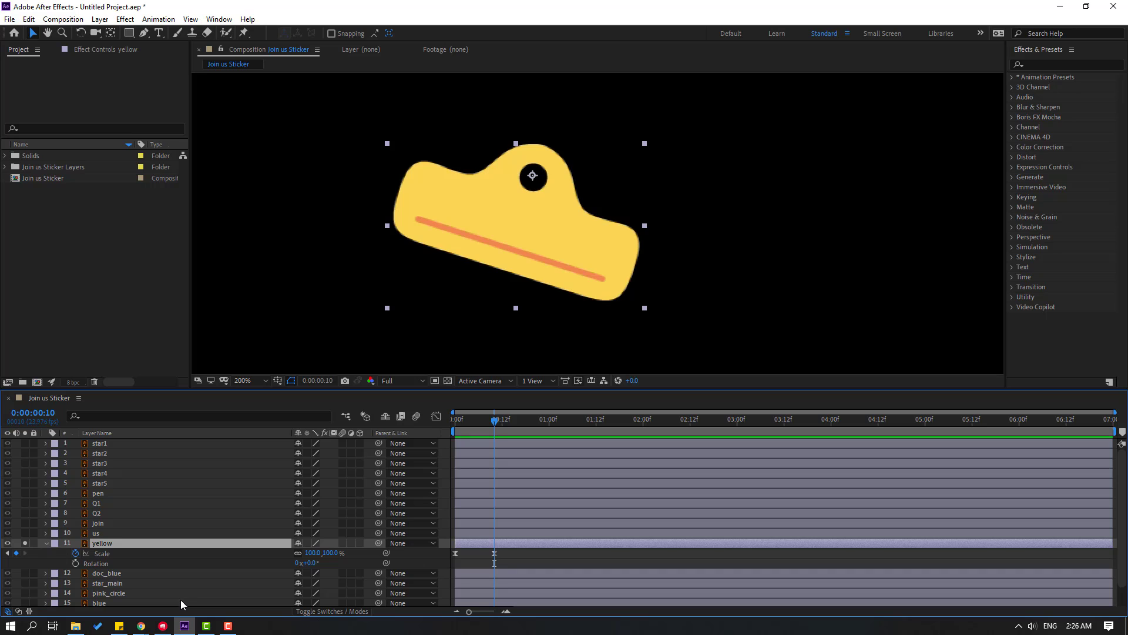
click(75, 563)
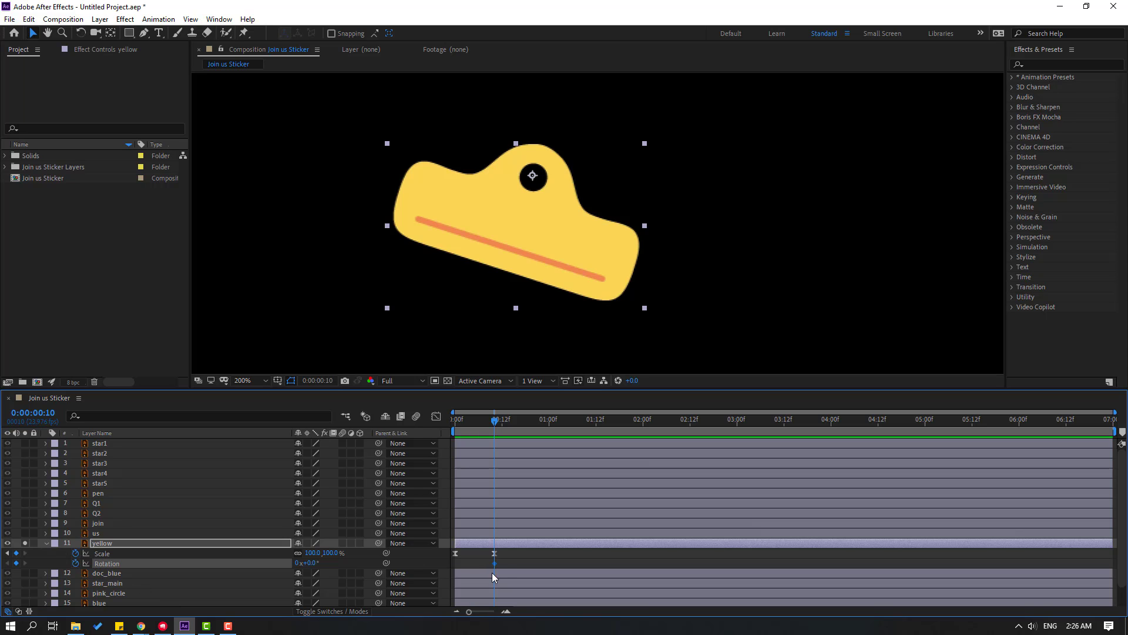
drag(495, 563, 455, 564)
drag(495, 424, 453, 424)
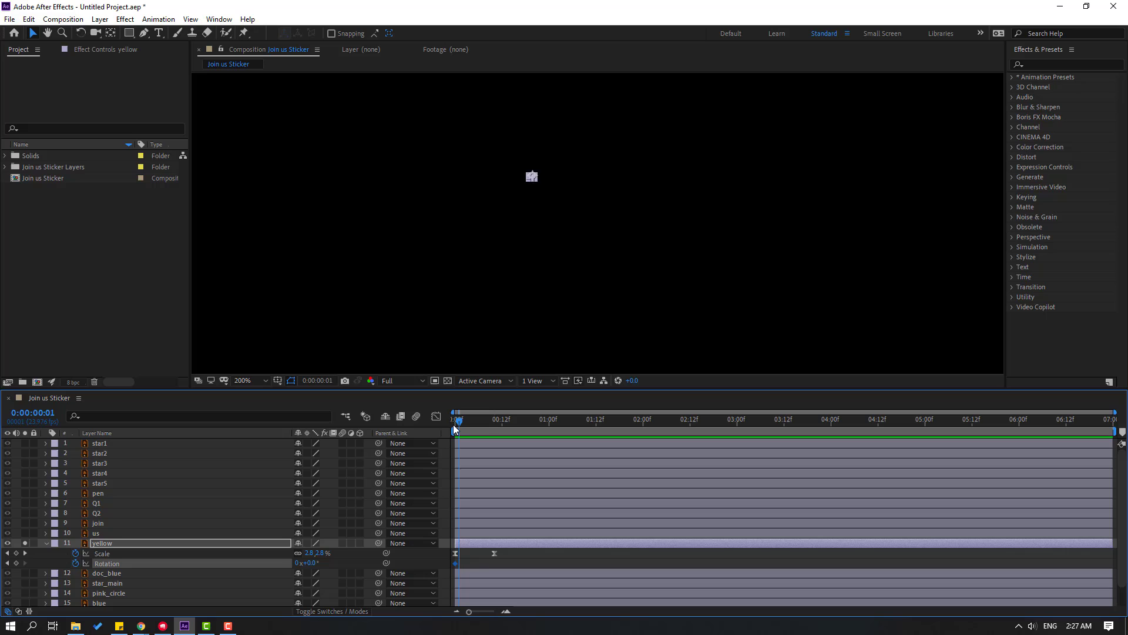
drag(312, 564, 324, 562)
click(311, 564)
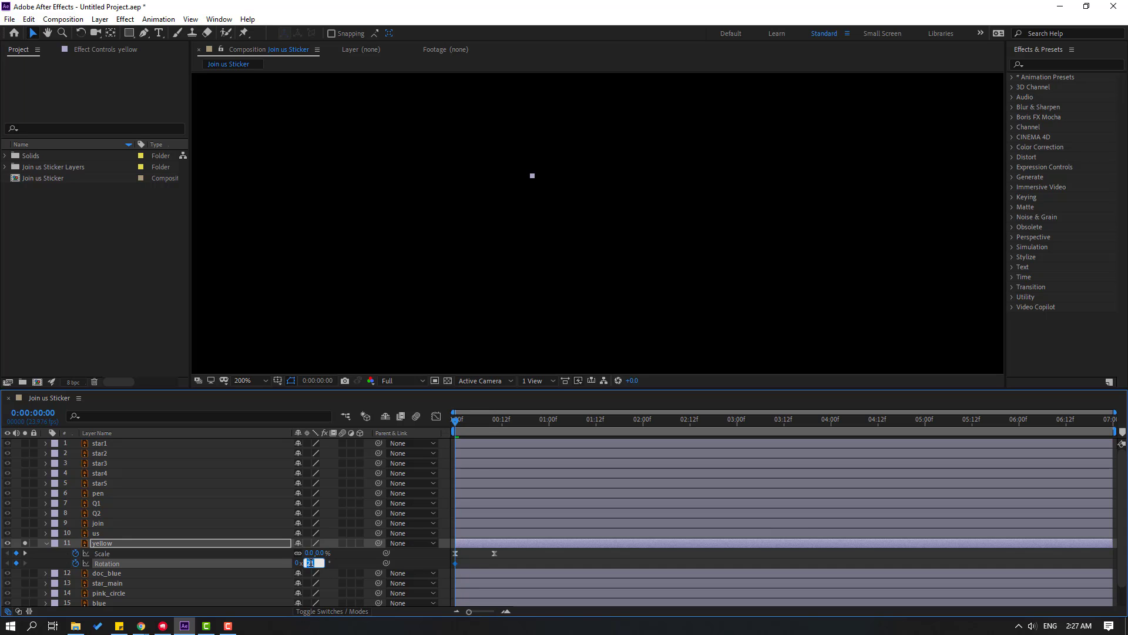
text(22)
key(Return)
Step: Key the yellow layer's rotation at -35° at 0:00:00:10
drag(460, 418, 494, 421)
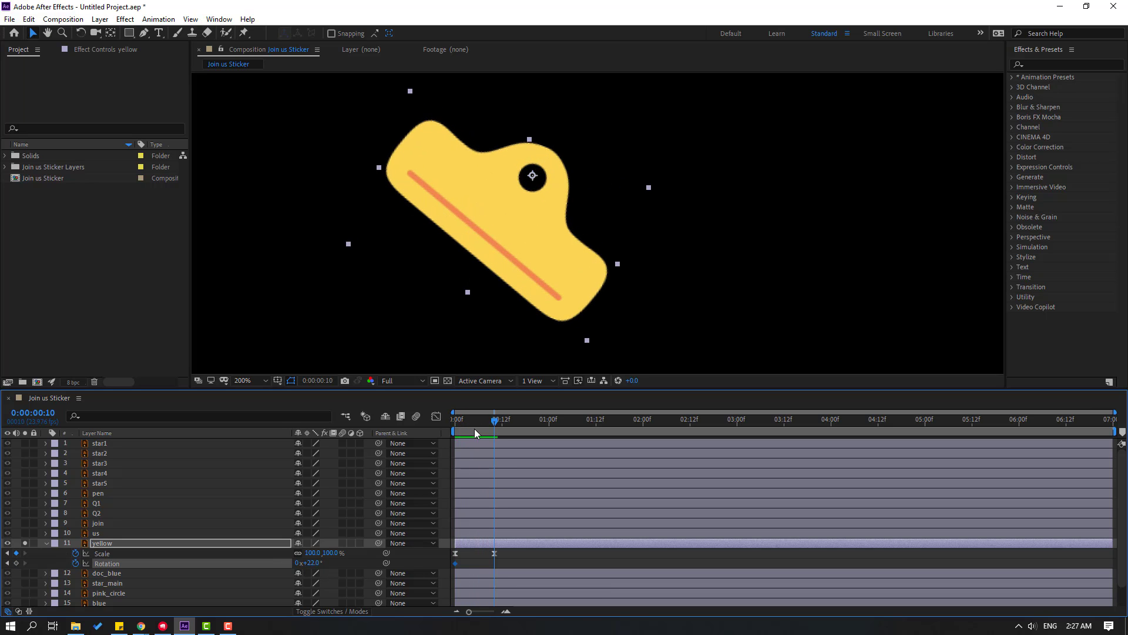
click(312, 564)
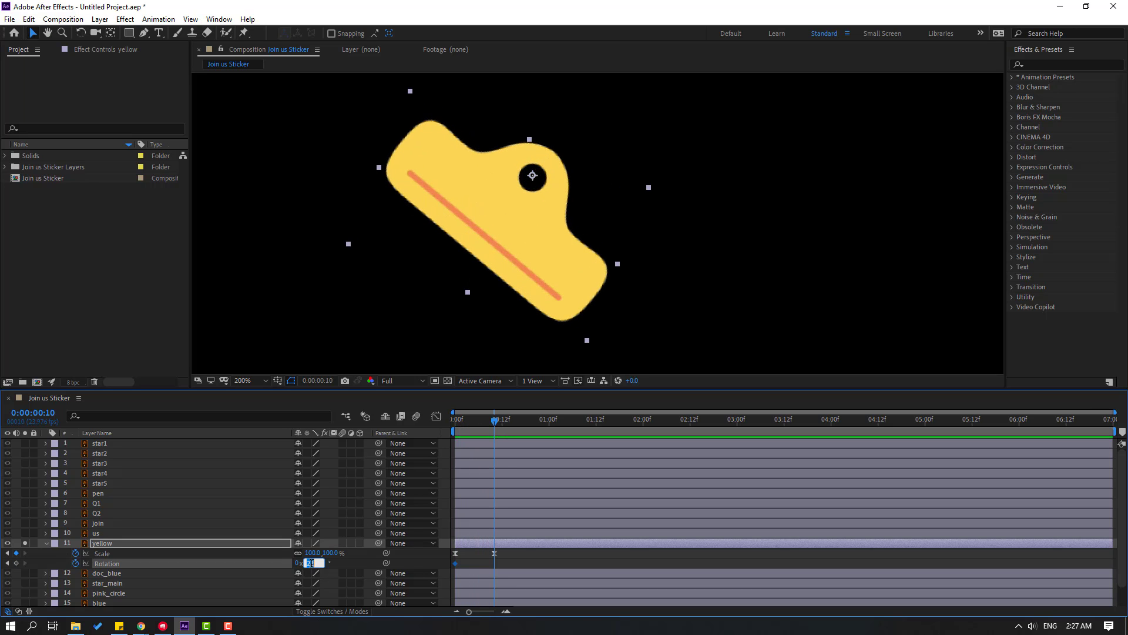
text(-12)
key(Return)
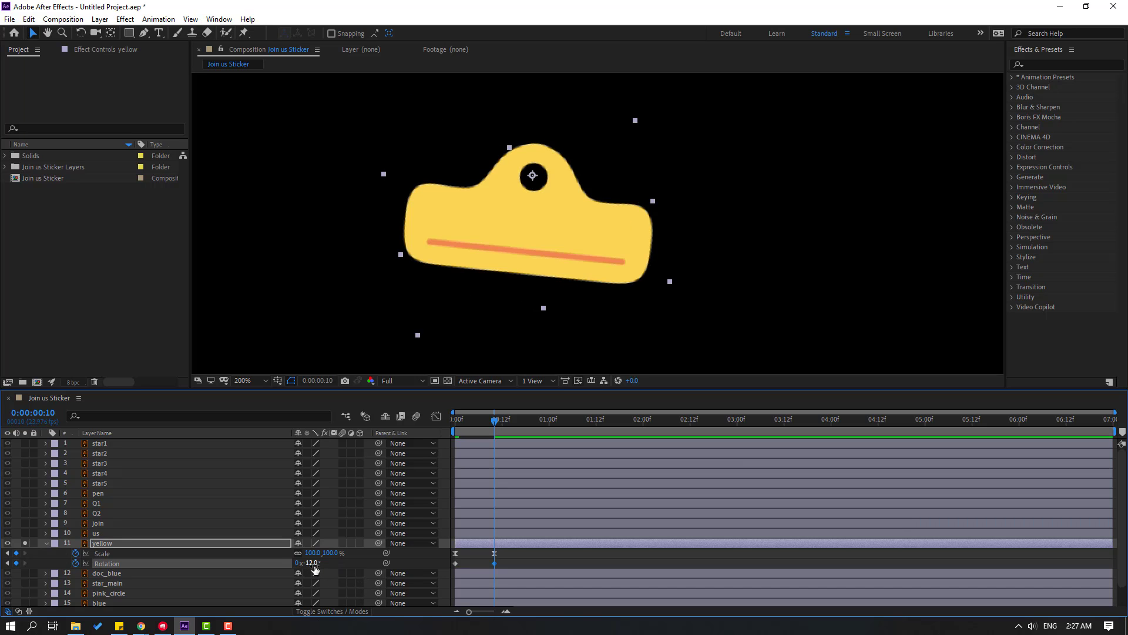
drag(315, 568, 328, 586)
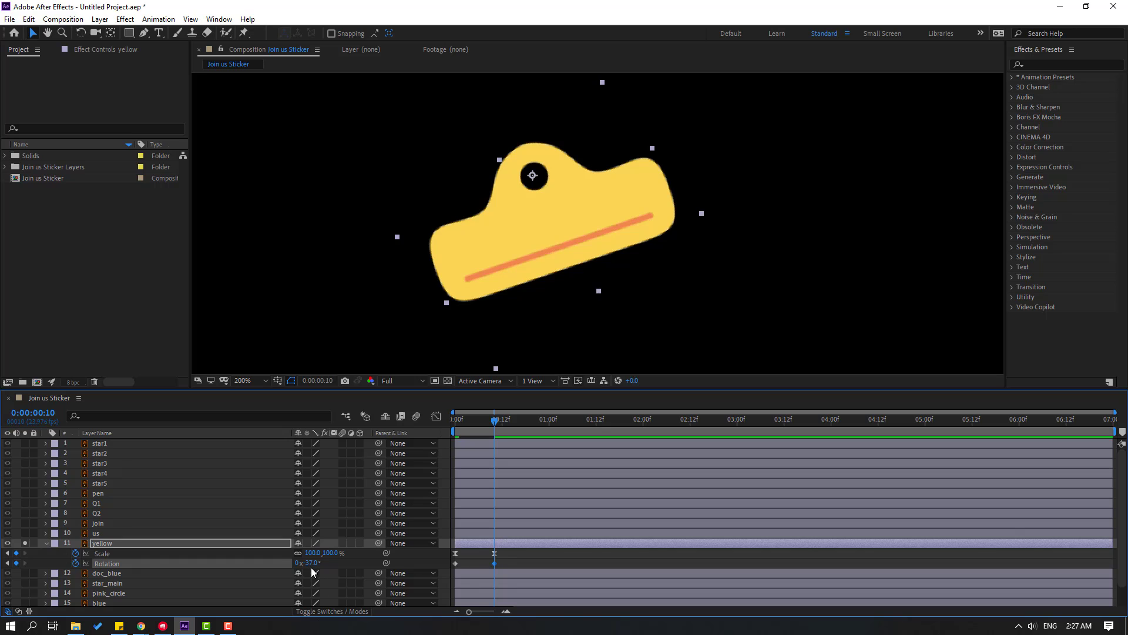
click(310, 563)
text(-35)
key(Return)
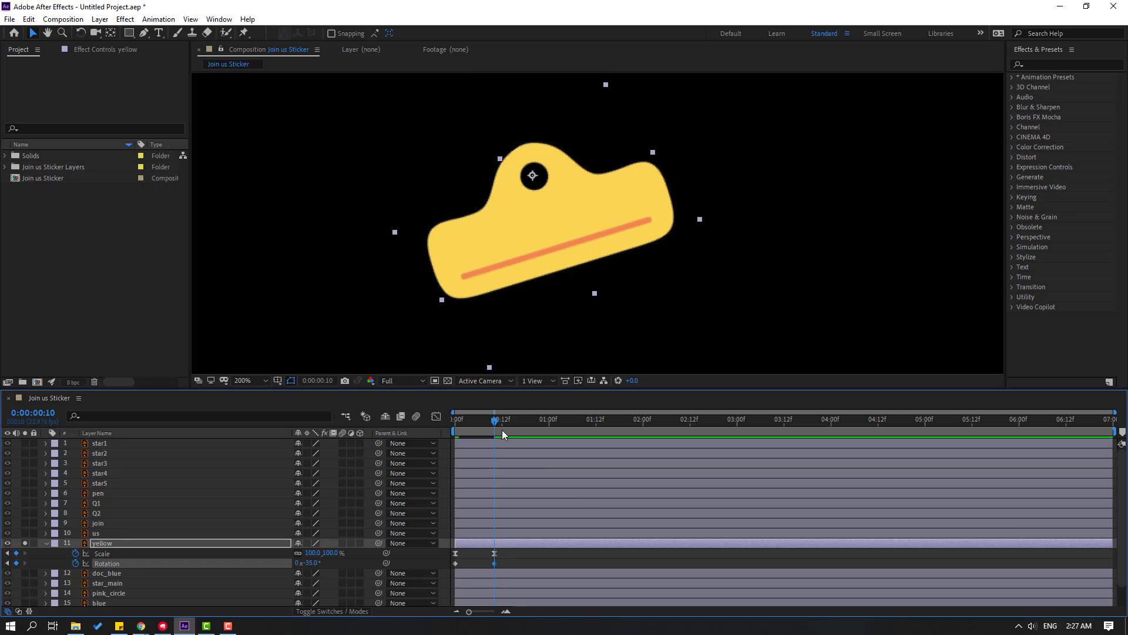
Step: Key the yellow layer's rotation at 10° ten frames further on, at 0:00:00:20
key(shift+Page_Down)
text(25)
key(Return)
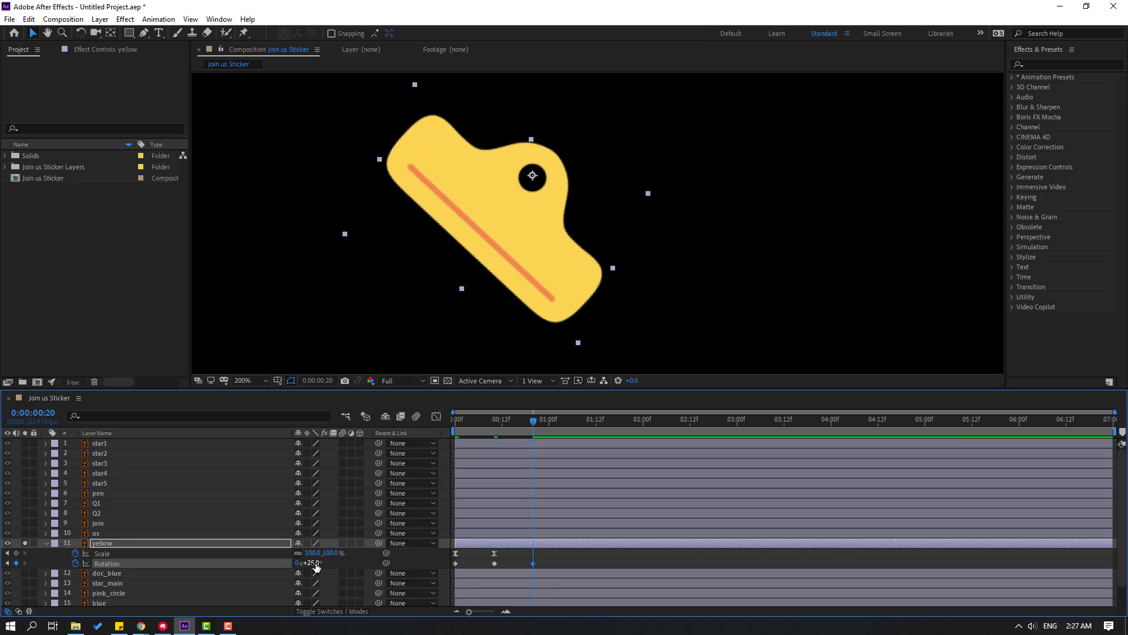
click(316, 563)
text(100)
key(Return)
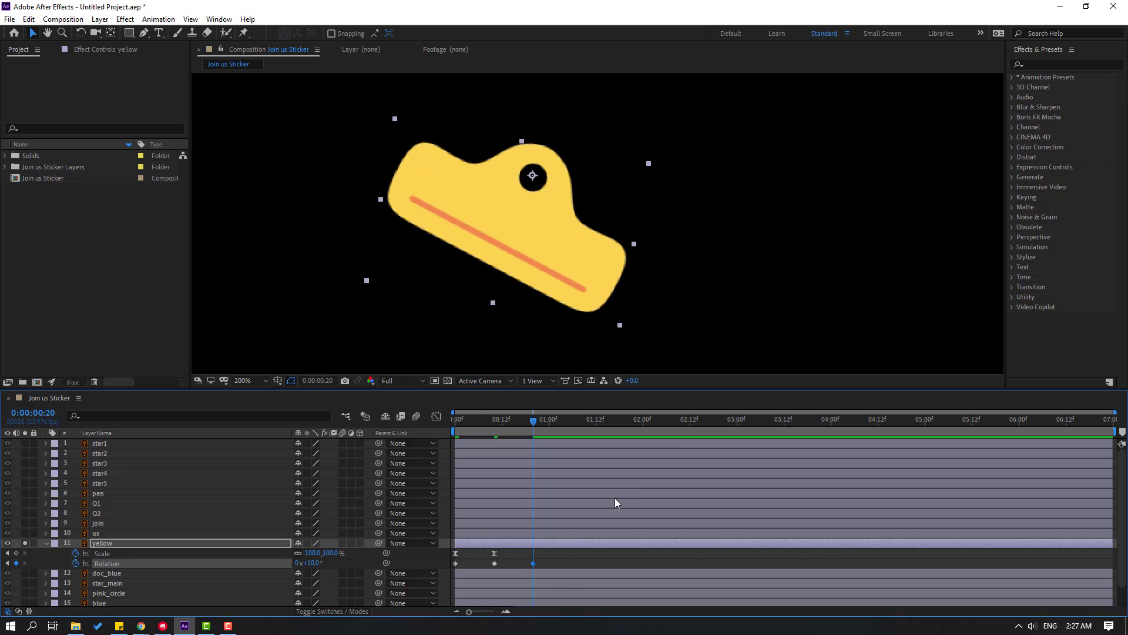
Step: Key the yellow layer's rotation at -27° at 0:00:01:06 and -10° at 0:00:01:16
key(shift+Page_Down)
drag(316, 563, 294, 565)
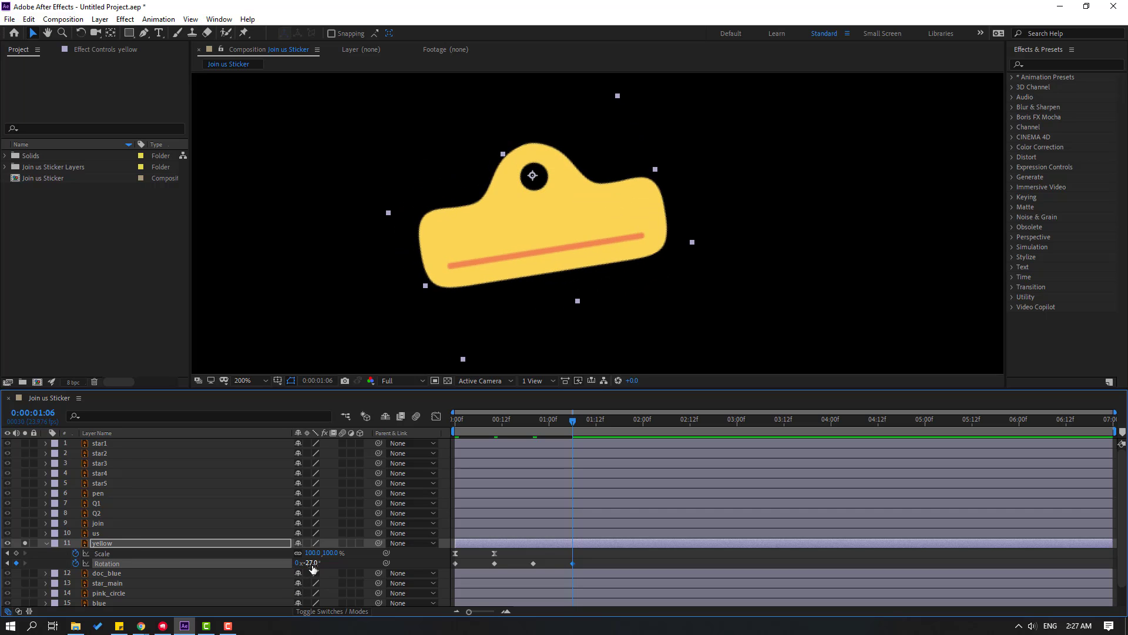
key(shift+Page_Down)
mouse_move(312, 563)
mouse_down()
mouse_move(324, 563)
mouse_move(306, 563)
mouse_up()
Step: Key the yellow layer's rotation at 0° at 0:00:02:02
key(shift+Page_Down)
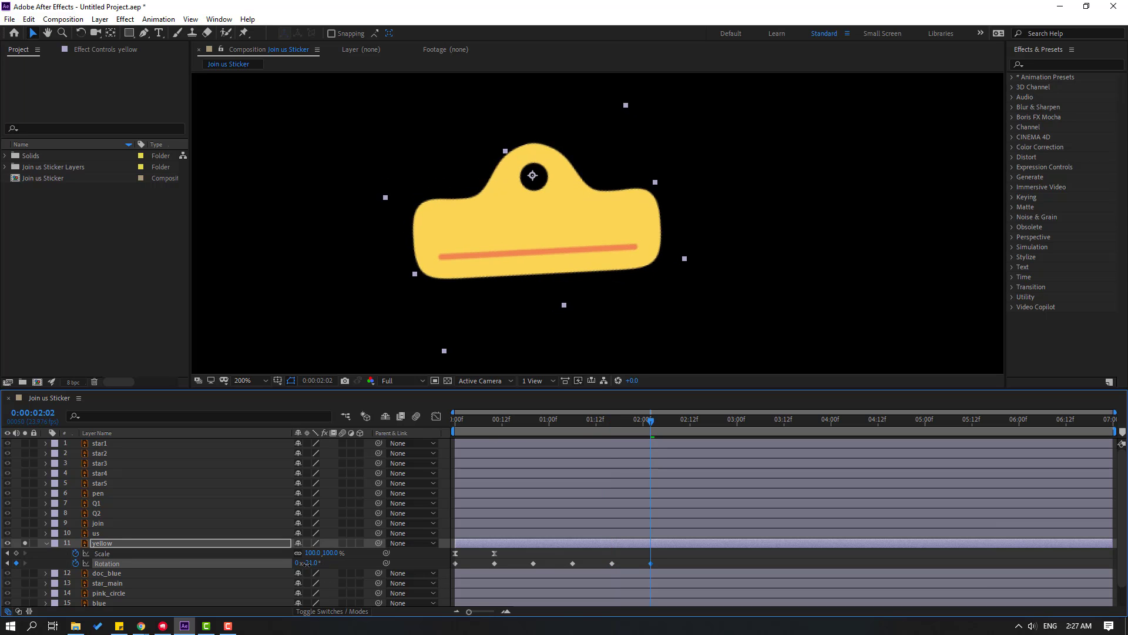
click(308, 563)
text(0)
key(Return)
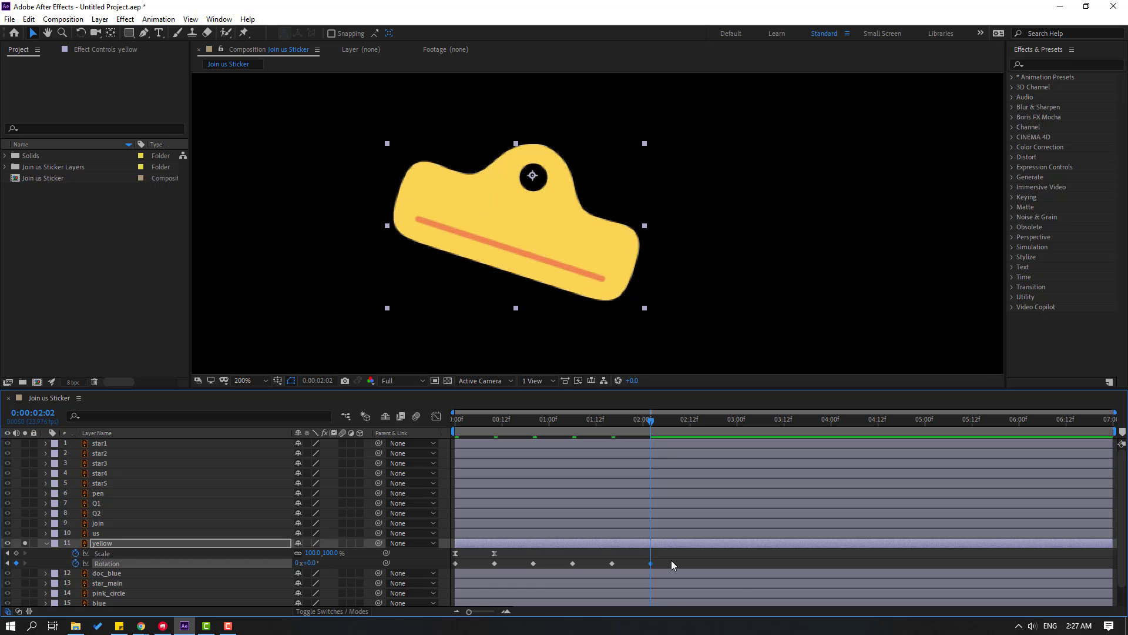
Step: Apply Easy Ease to all rotation keyframes of the yellow layer
drag(673, 565, 453, 567)
right_click(454, 565)
mouse_move(507, 559)
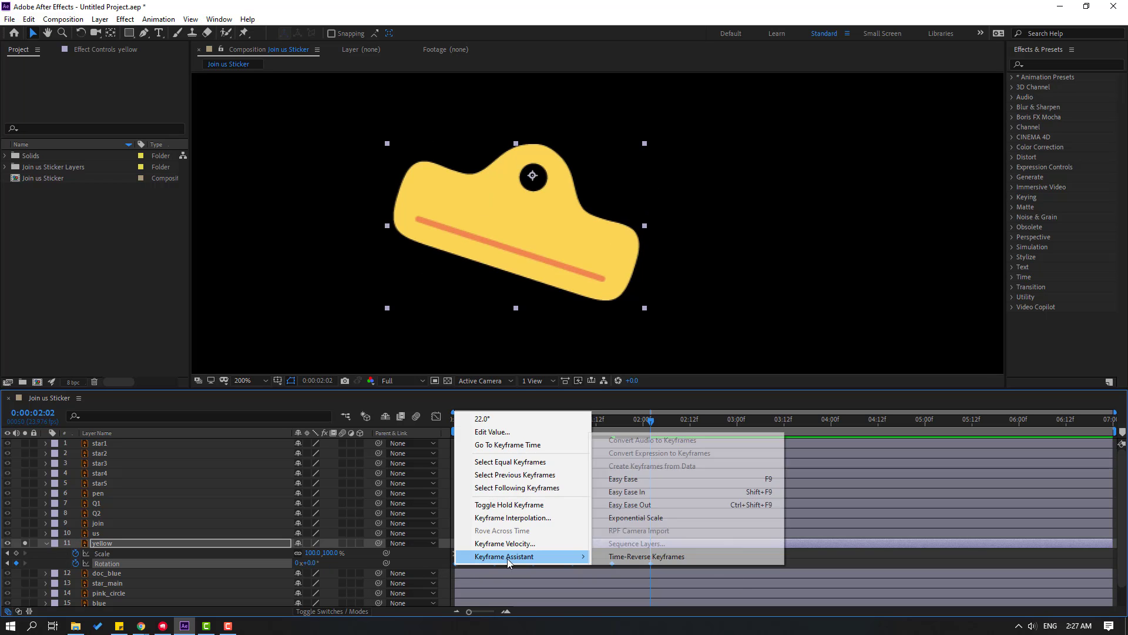
click(628, 479)
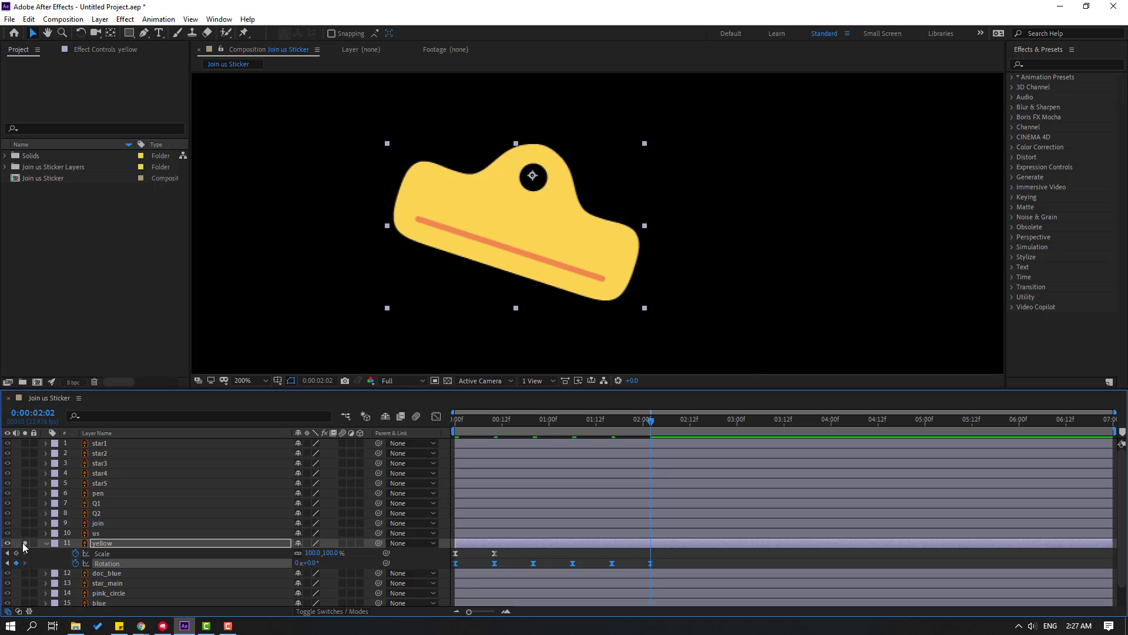
Step: Turn off solo for the yellow layer, zoom the composition out to 100% and preview the swing with the full artwork
click(24, 543)
key(comma)
key(space)
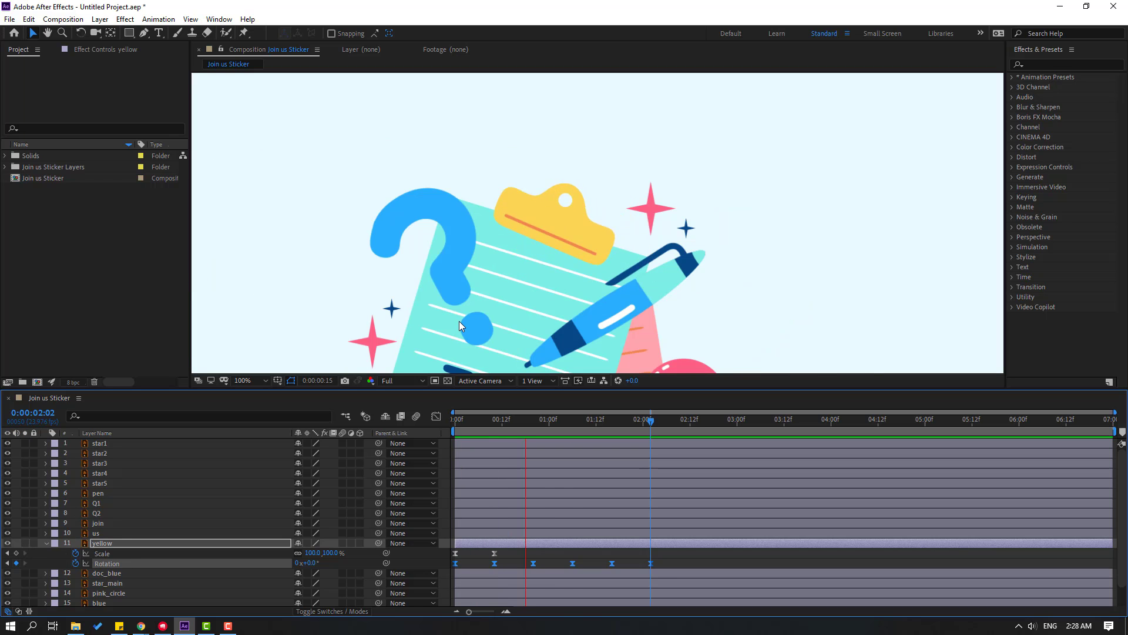
click(599, 424)
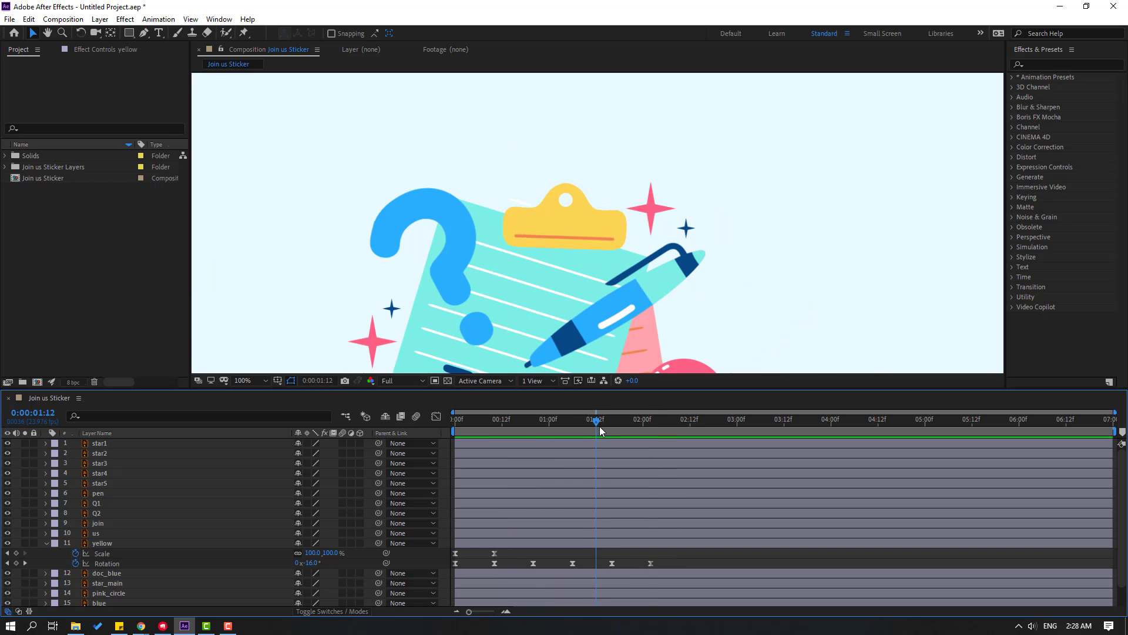
drag(600, 426, 601, 427)
Step: Delete the yellow layer's last rotation keyframe at 0:00:02:02 and preview the animation
click(651, 563)
key(Delete)
key(space)
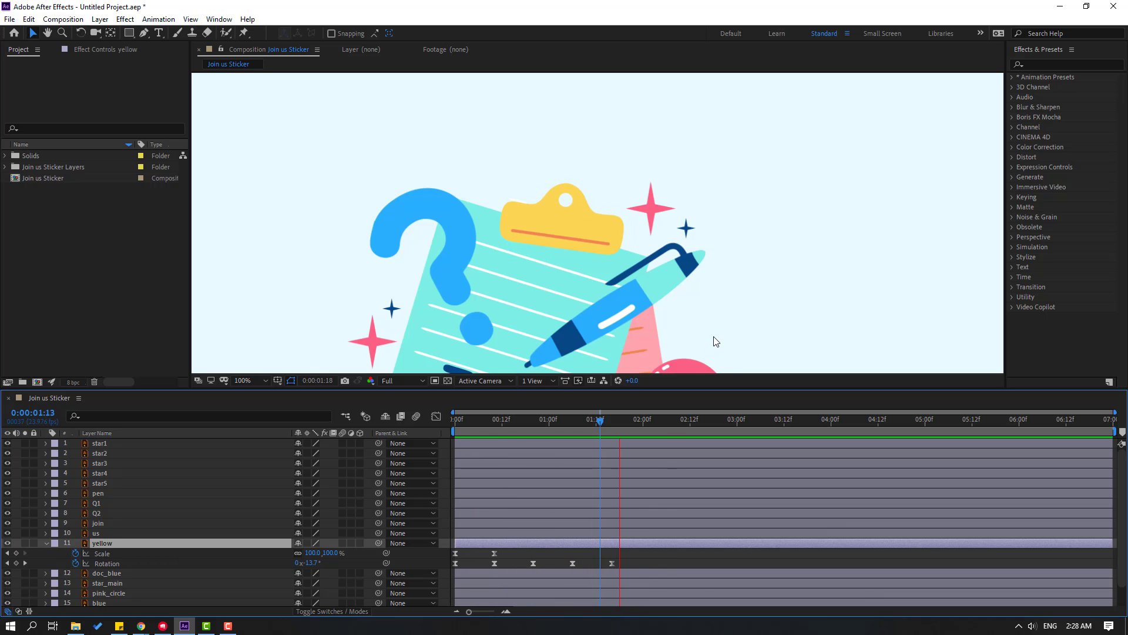
Step: Change the yellow layer's rotation keyframe at 0:00:01:16 to -5°
click(600, 420)
drag(600, 422, 612, 421)
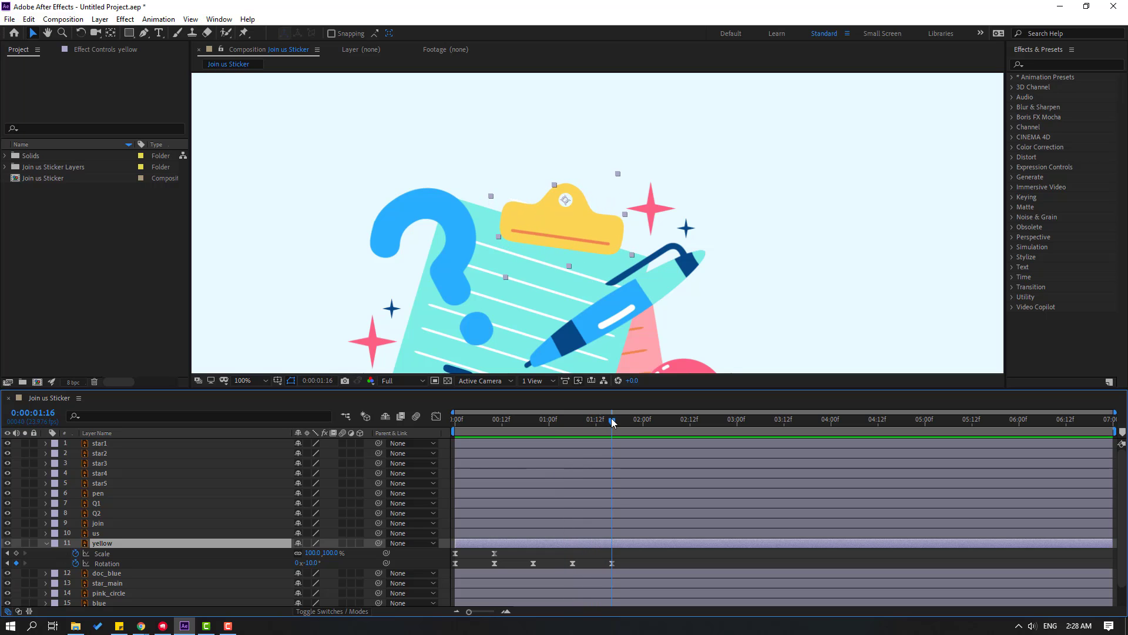
click(310, 563)
text(-5)
key(Return)
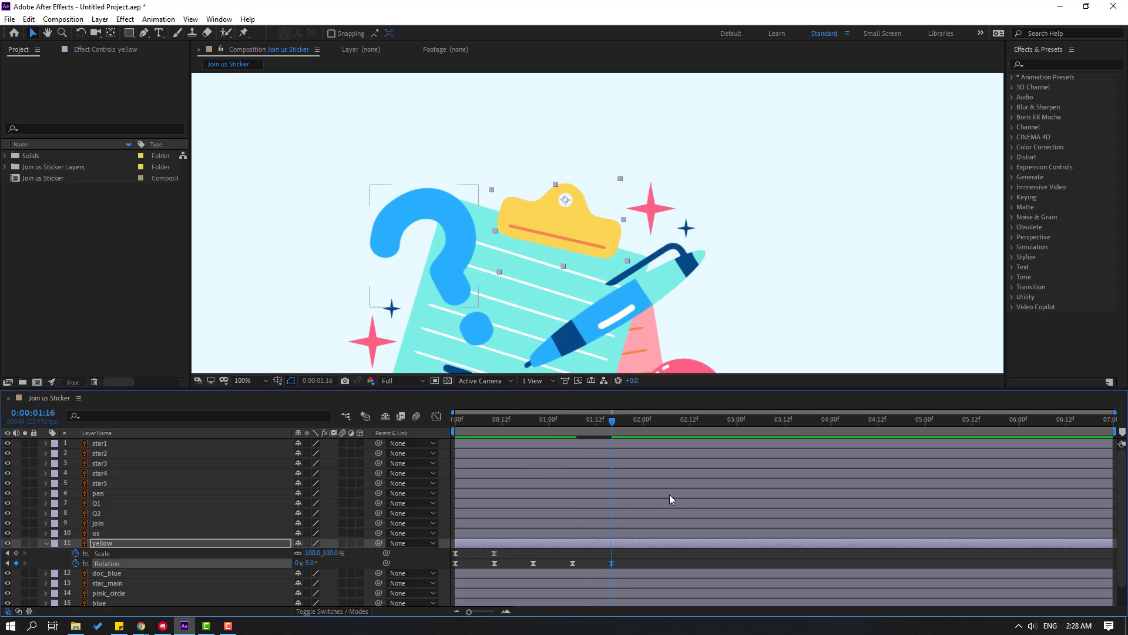
Step: Key the yellow layer's rotation at -20° at 0:00:02:02 and -16° at 0:00:02:12, and preview the swing
key(shift+Page_Down)
drag(308, 562, 309, 563)
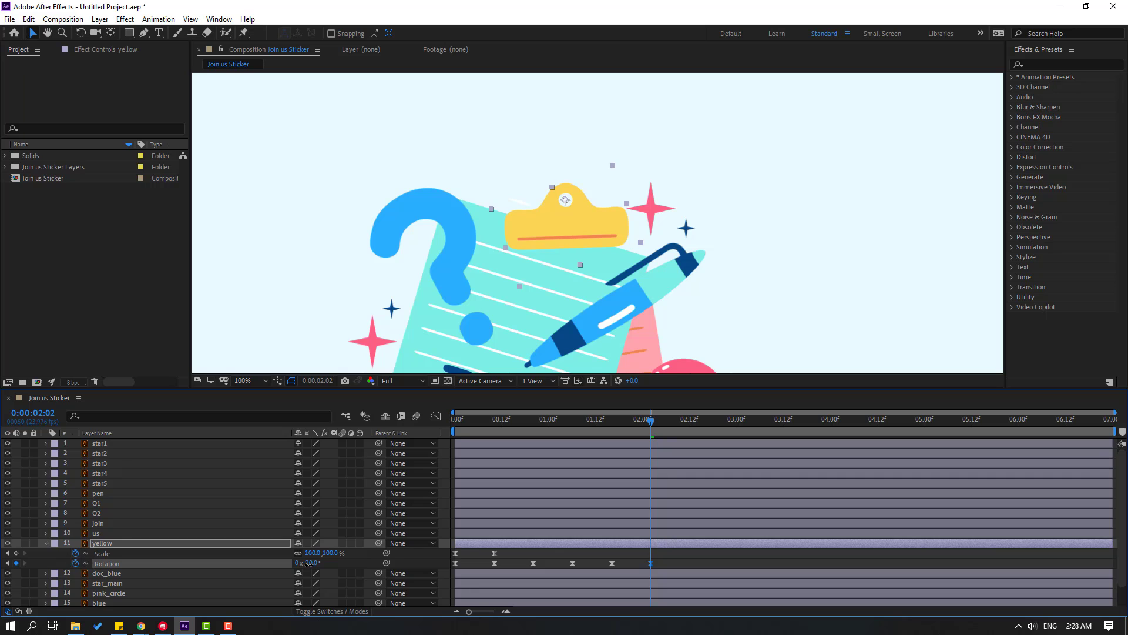
key(space)
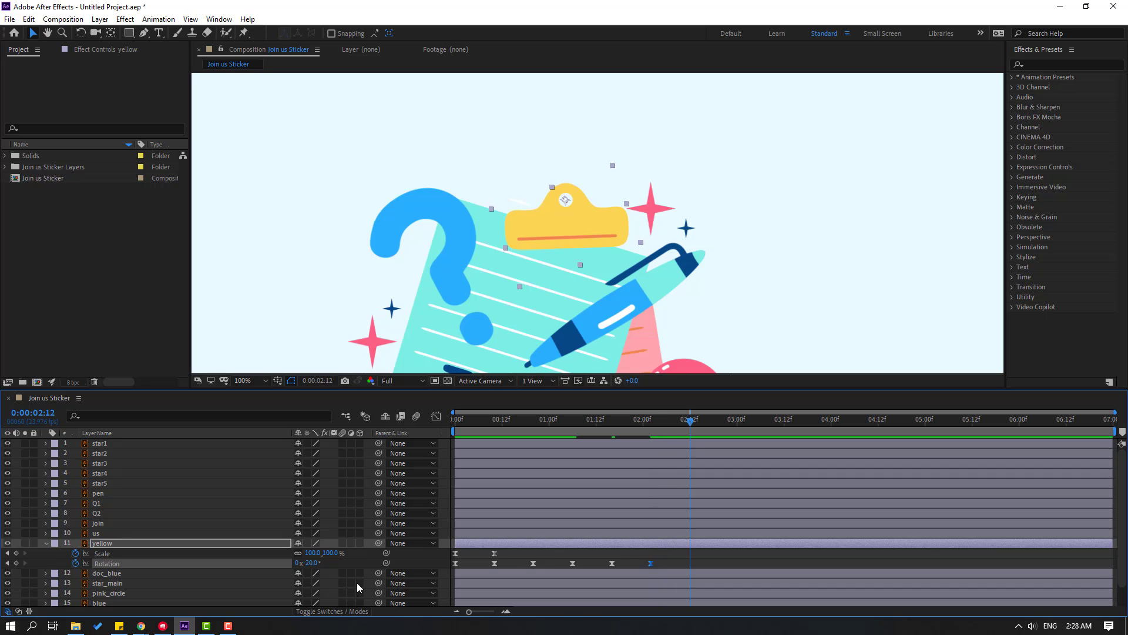
drag(309, 563, 311, 563)
click(705, 563)
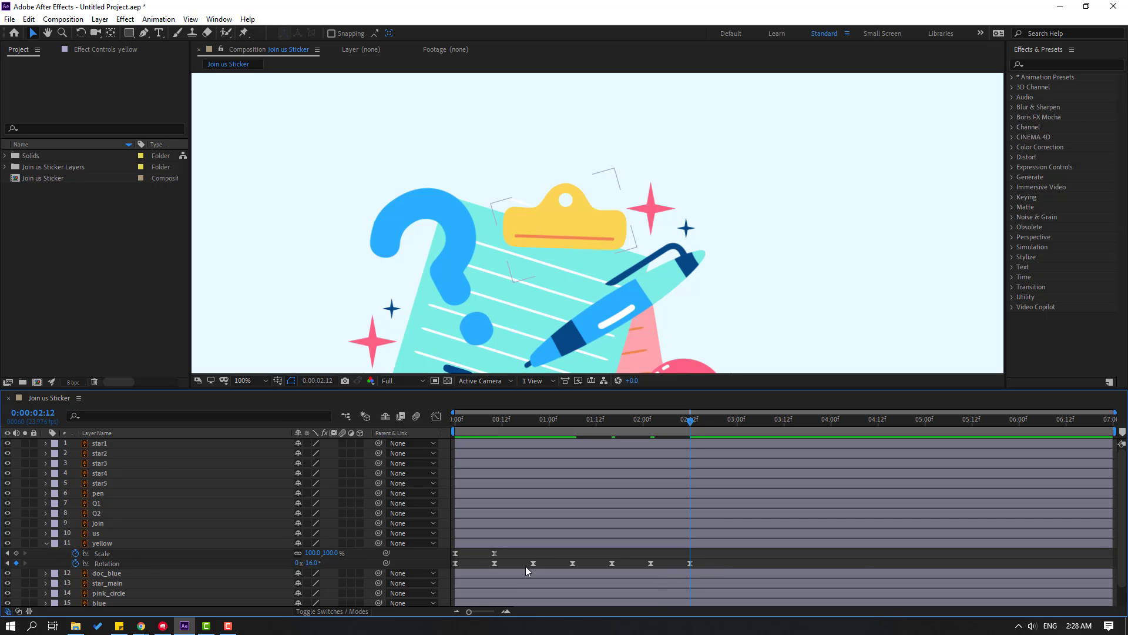
key(space)
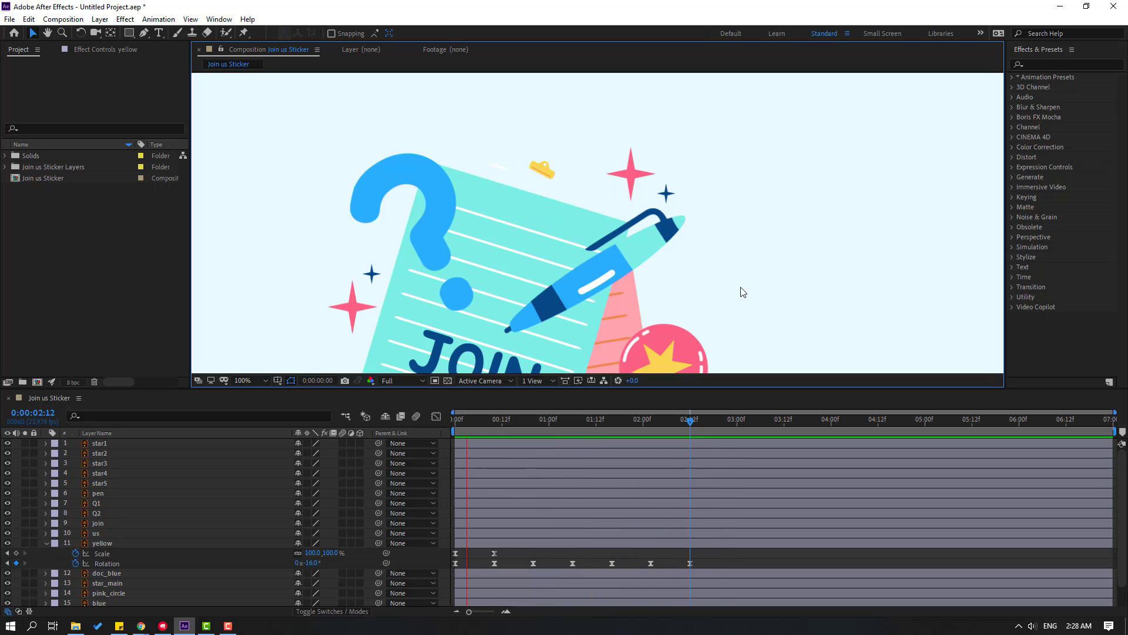
scroll(738, 294, down, 2)
Step: Solo the doc_blue layer and move its anchor point to the middle of the sheet's upper edge
drag(593, 422, 496, 426)
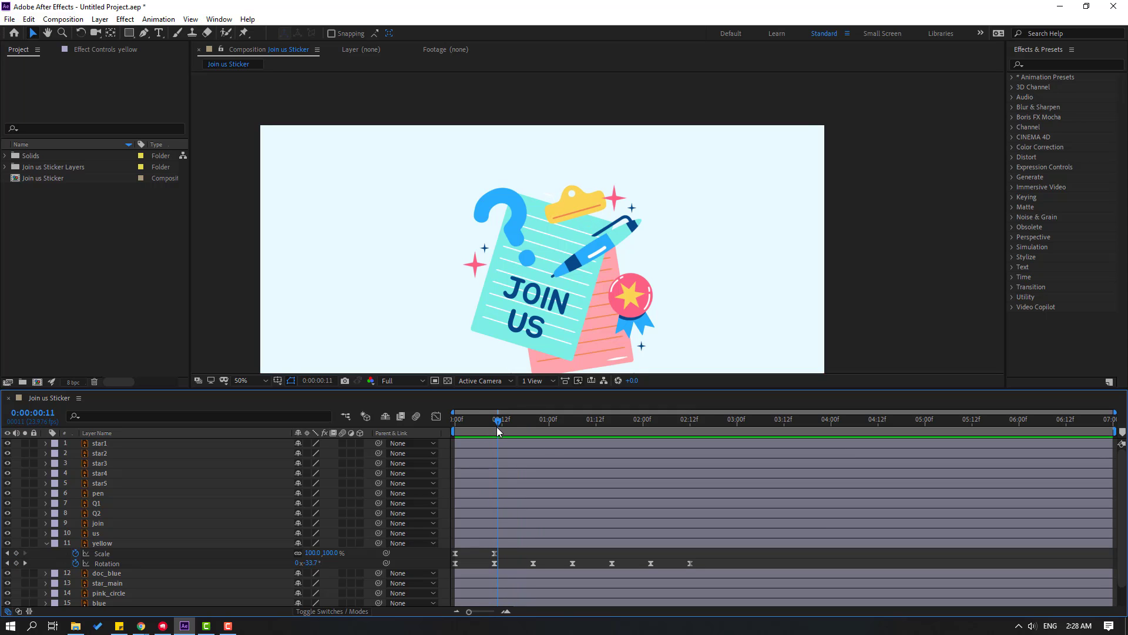
click(474, 322)
click(6, 573)
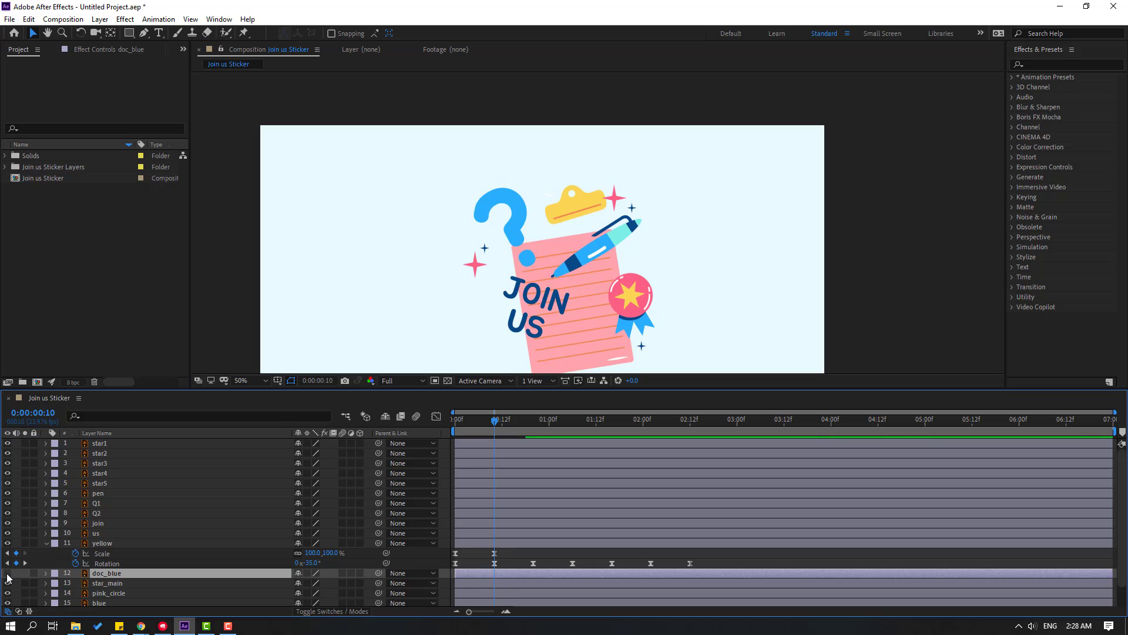
click(6, 574)
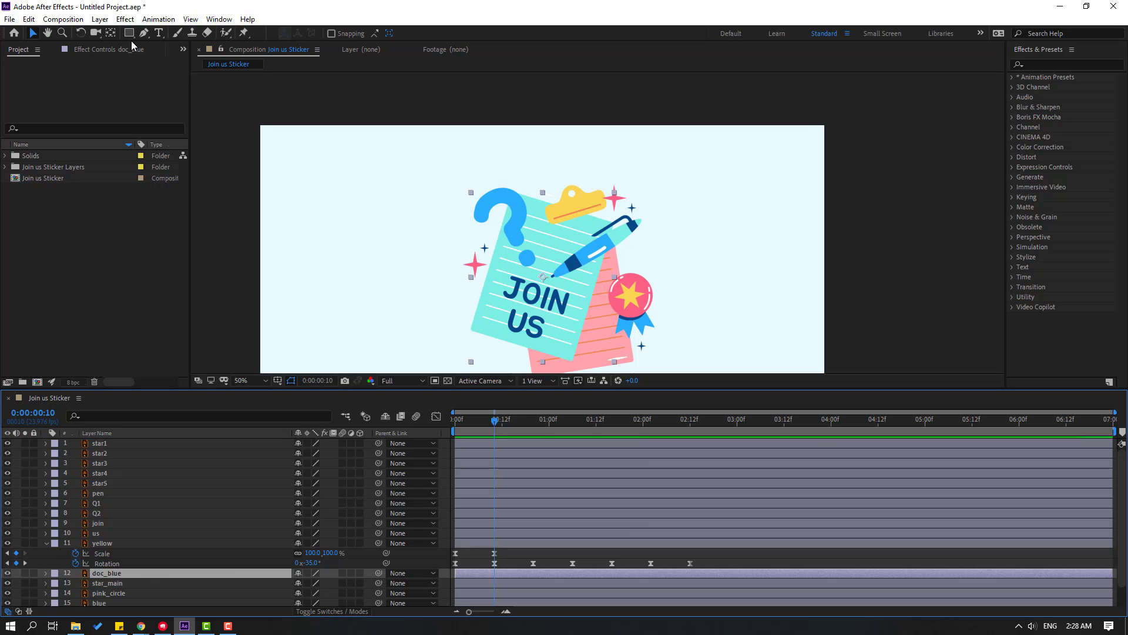
click(25, 573)
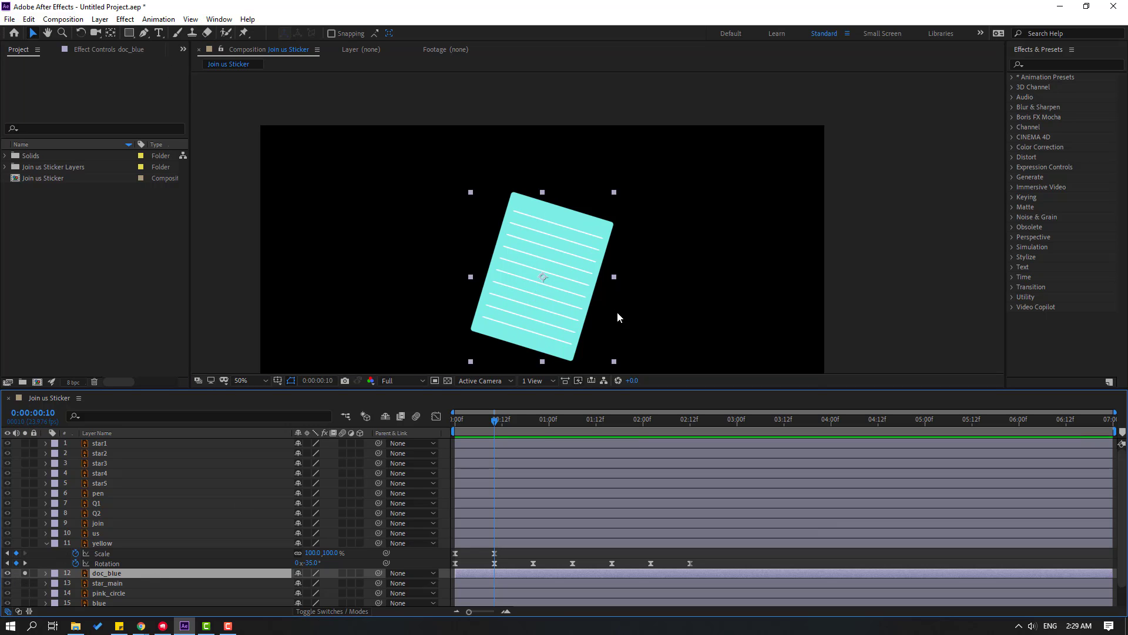
click(111, 33)
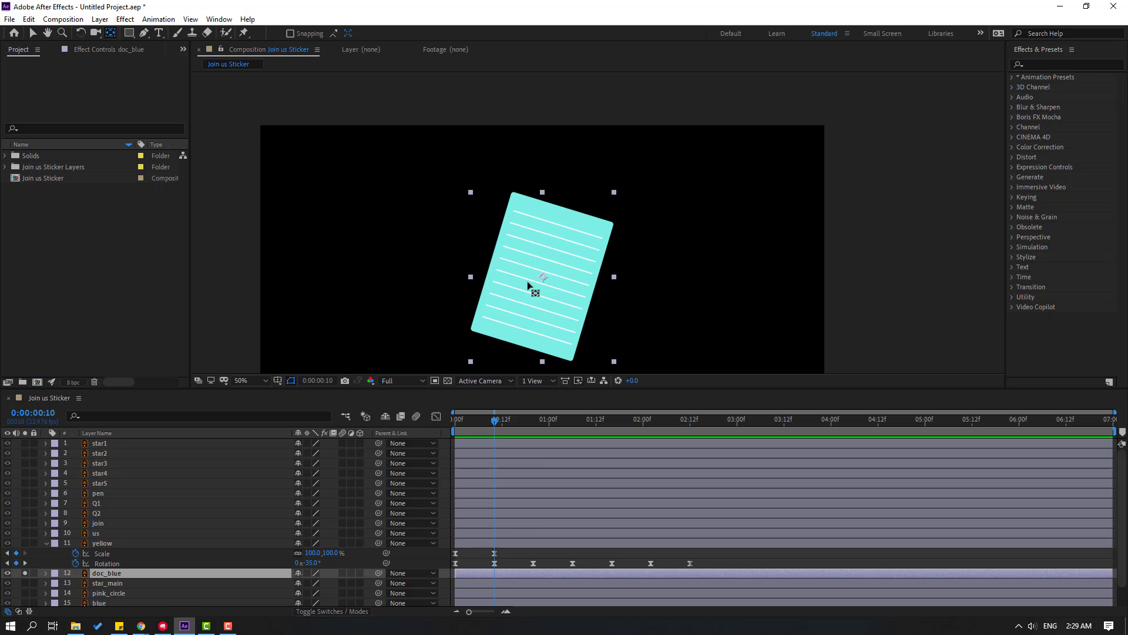
drag(543, 277, 561, 212)
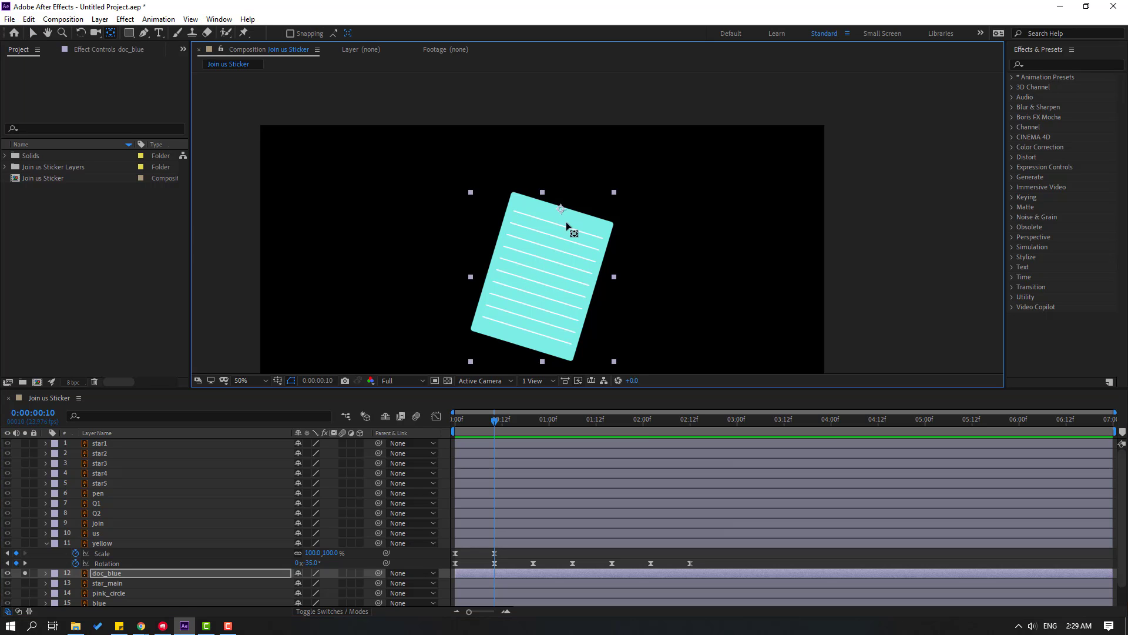
Step: Turn off solo on the doc_blue layer, parent it to the yellow layer and preview the animation
click(32, 33)
click(24, 573)
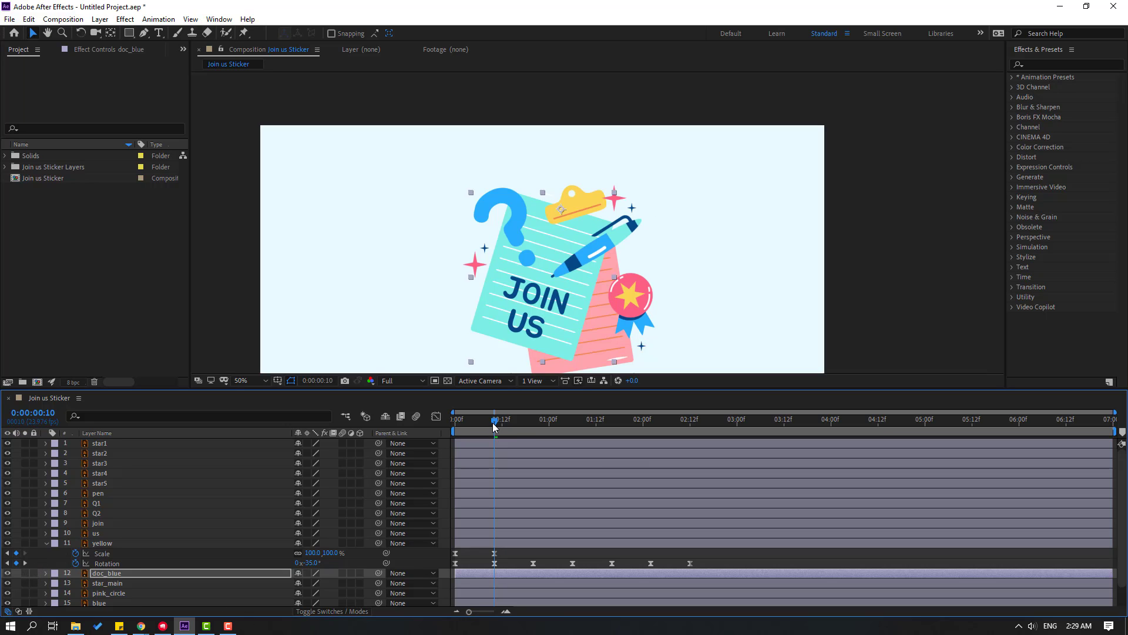
drag(496, 421, 615, 421)
drag(377, 573, 106, 545)
drag(613, 416, 411, 436)
key(space)
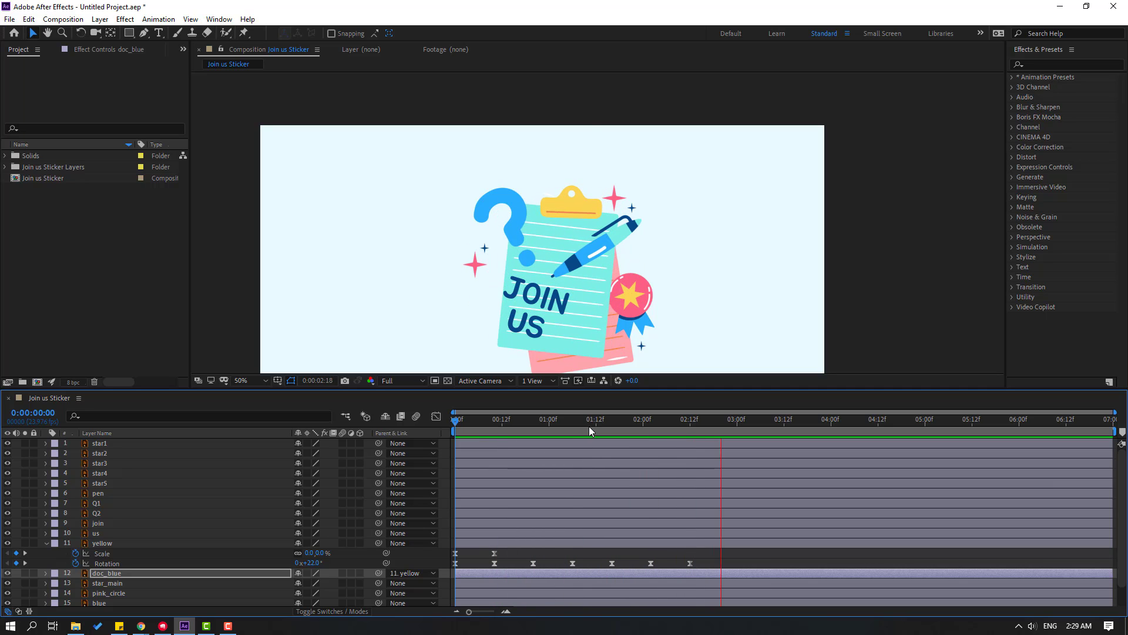
Step: Straighten the doc_blue layer at 0:00:02:12 by setting its rotation to 0.4°
click(690, 422)
scroll(618, 276, up, 4)
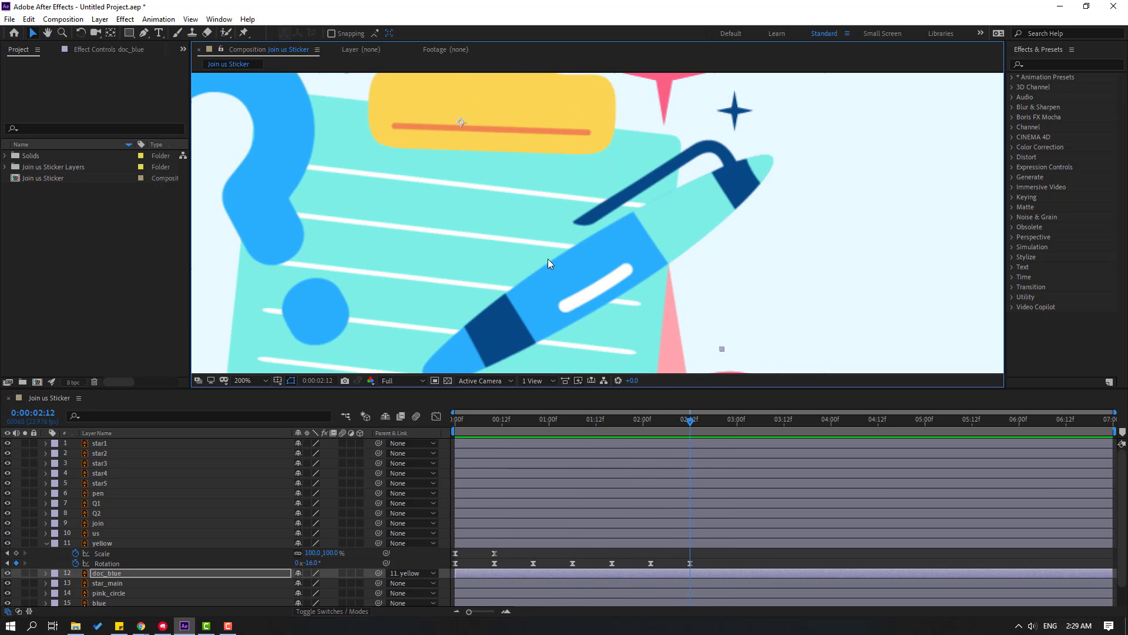
click(100, 576)
scroll(443, 231, down, 2)
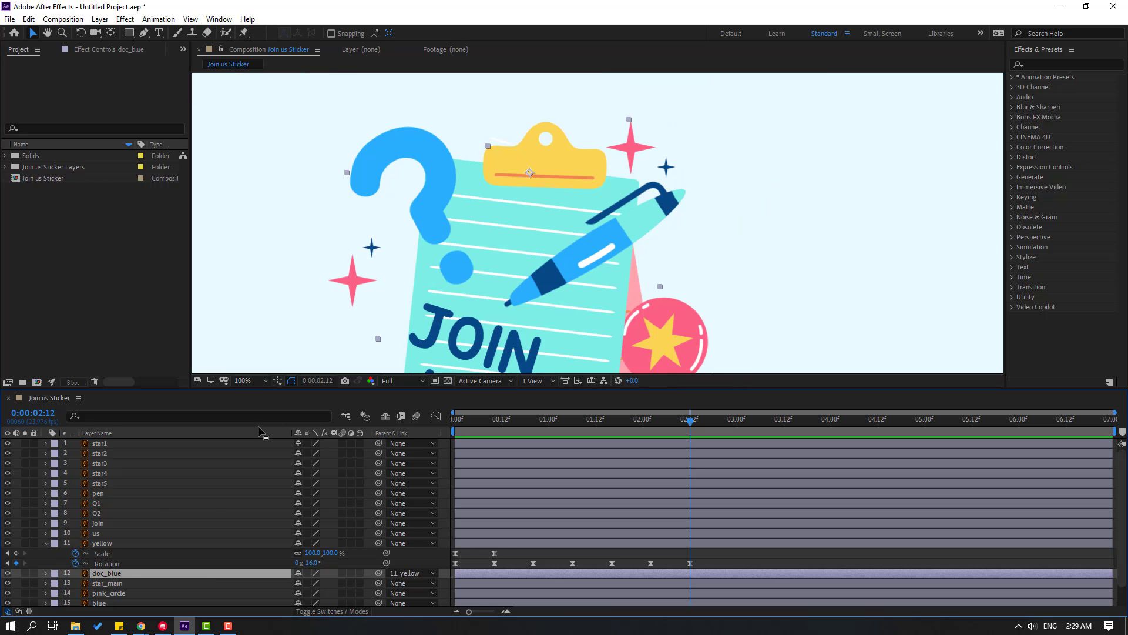
key(r)
drag(313, 585, 307, 583)
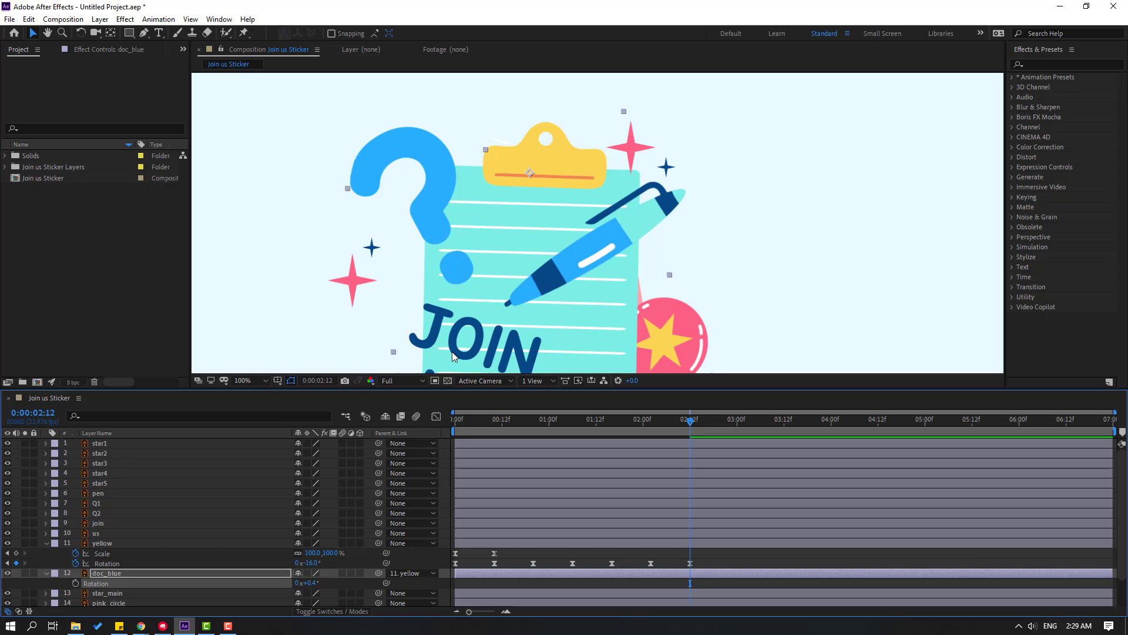
Step: Shift doc_blue's anchor point slightly toward the middle of the yellow clip and preview the swing
click(110, 34)
drag(530, 174, 539, 174)
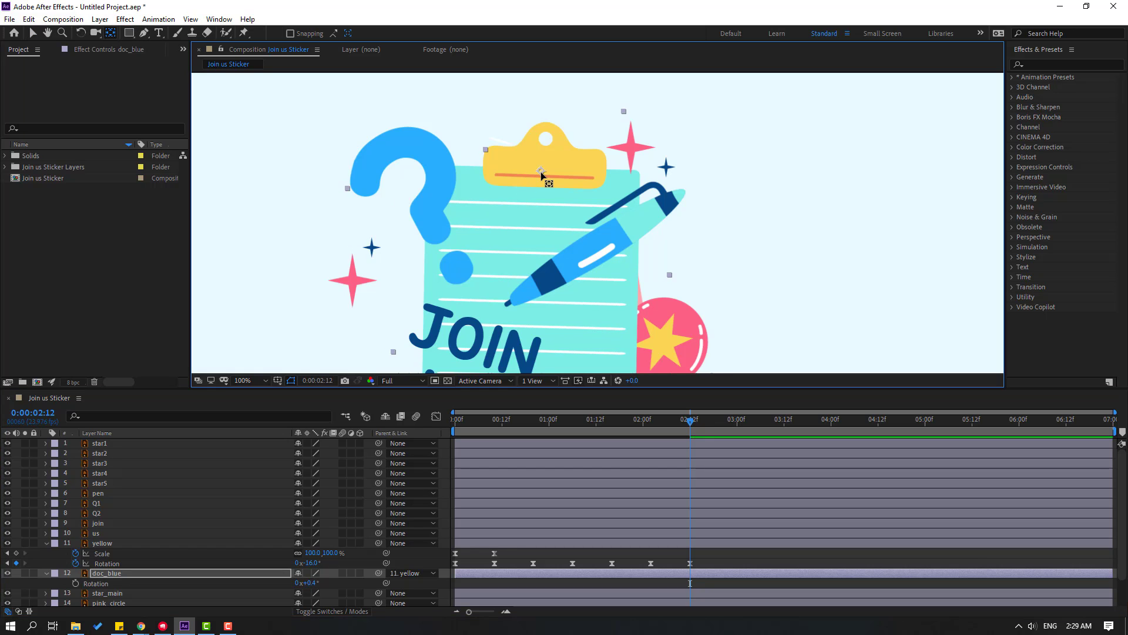
click(34, 34)
scroll(480, 182, down, 2)
key(space)
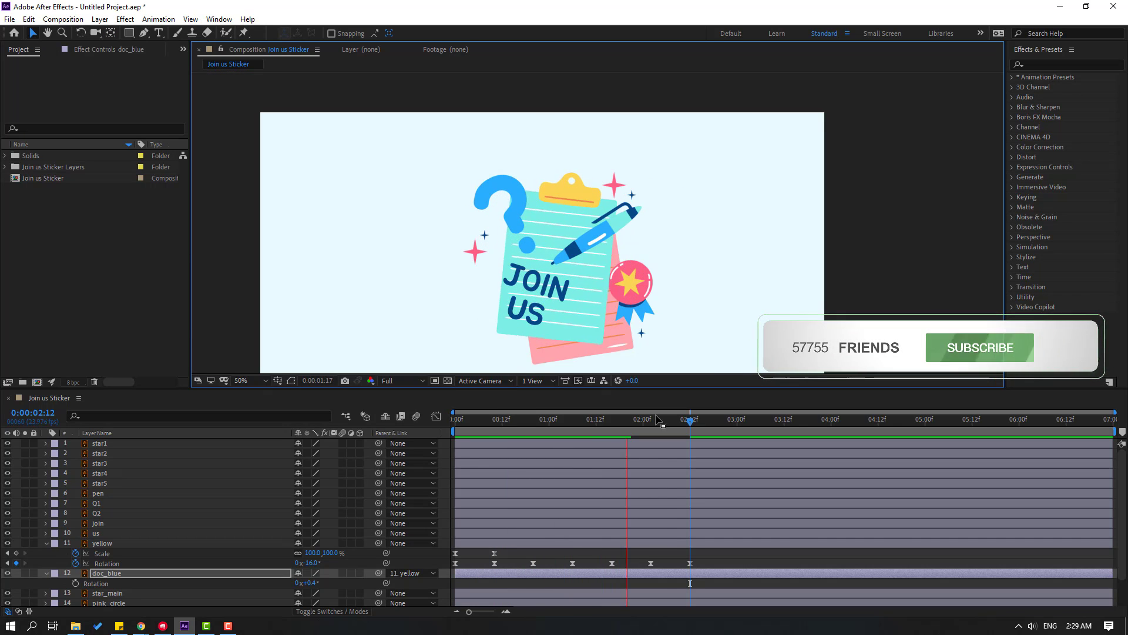
drag(690, 421, 686, 425)
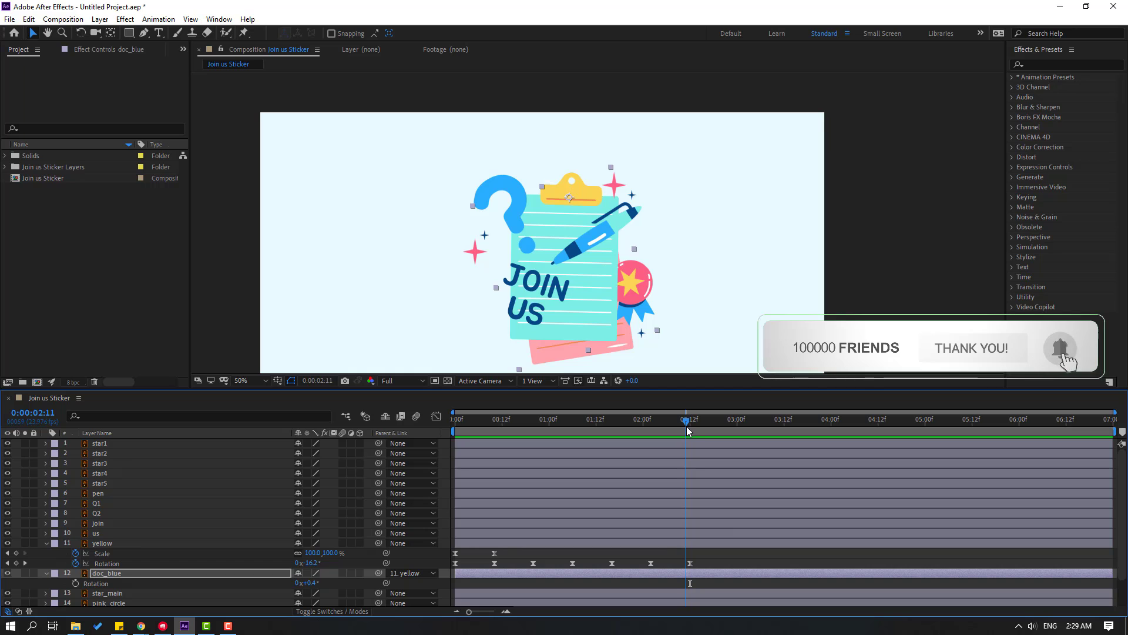
Step: Start keyframing doc_blue's rotation at 0:00:00:00 with a value of 10°
click(97, 573)
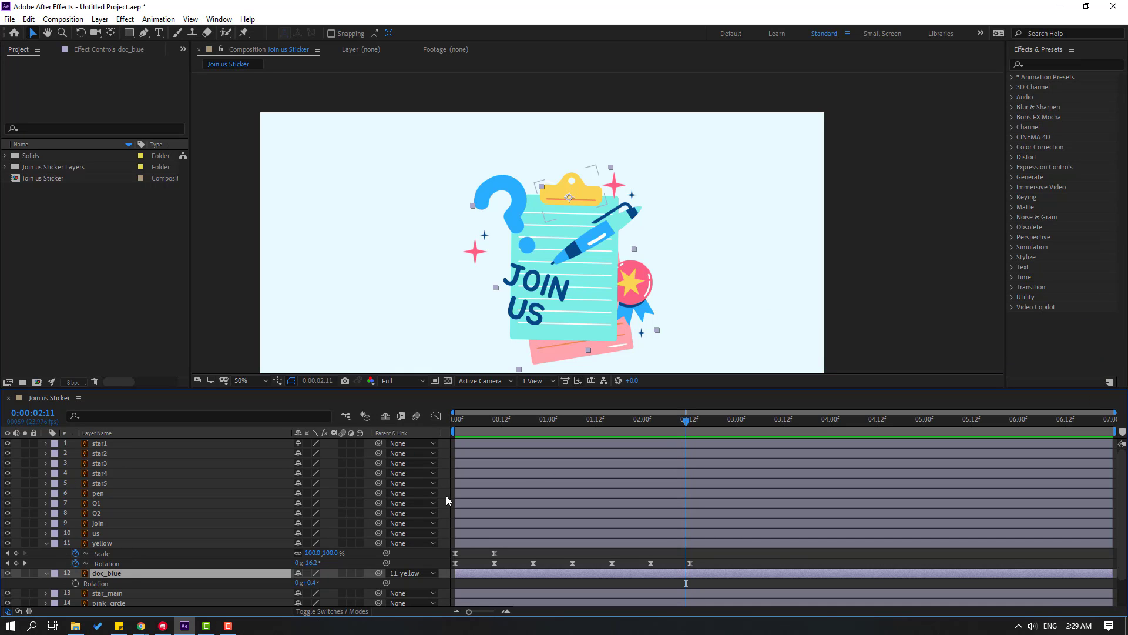
drag(625, 433, 440, 439)
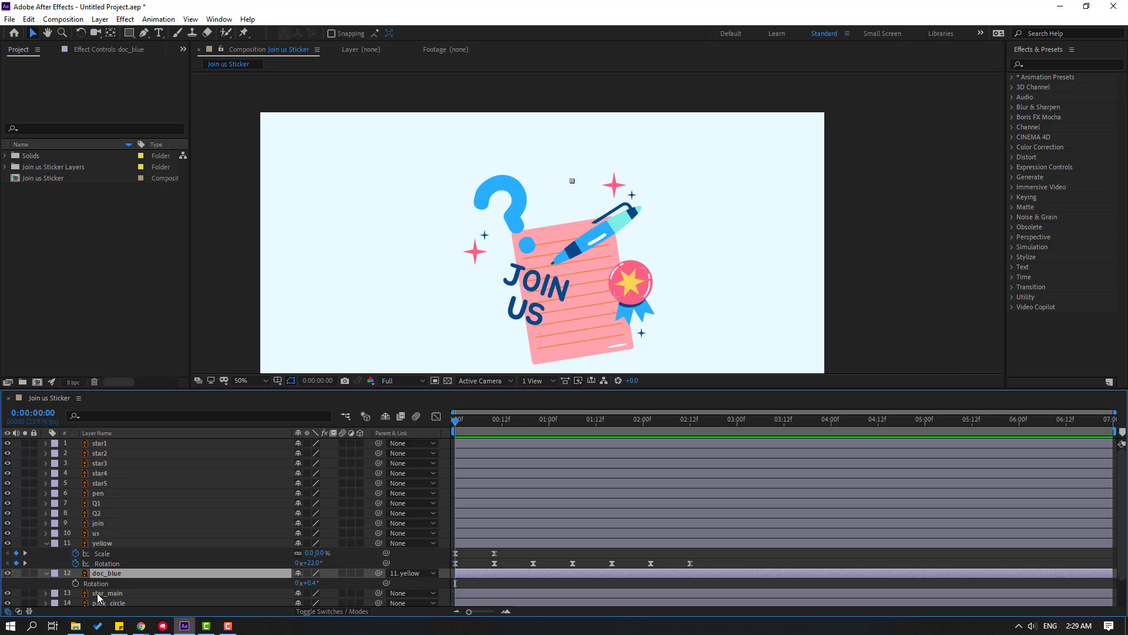
click(75, 583)
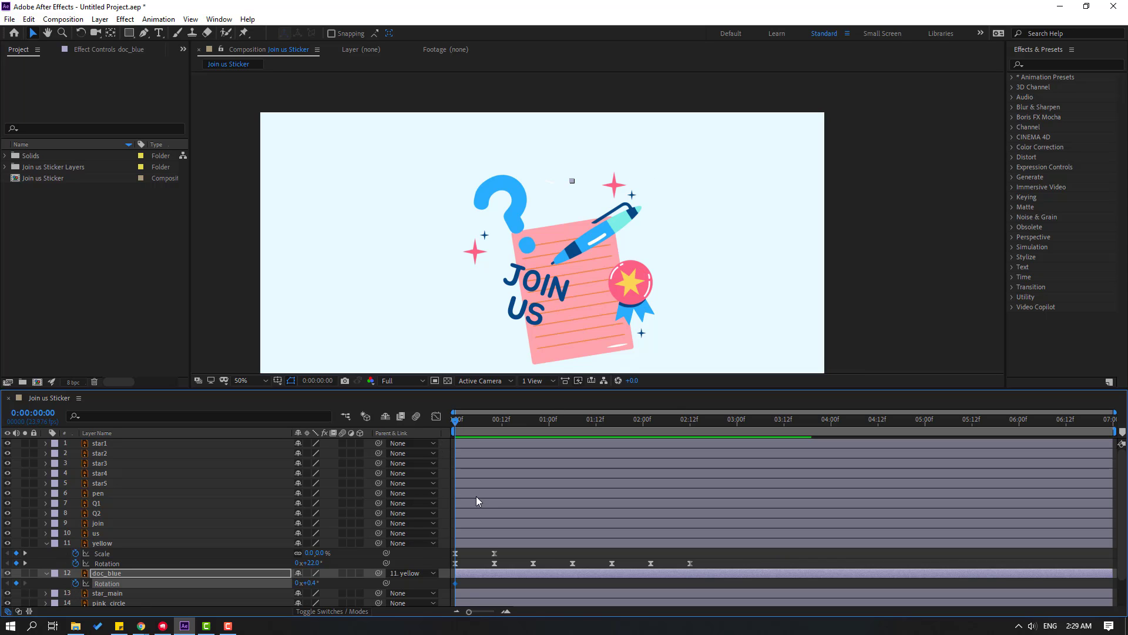
drag(315, 585, 317, 585)
click(313, 588)
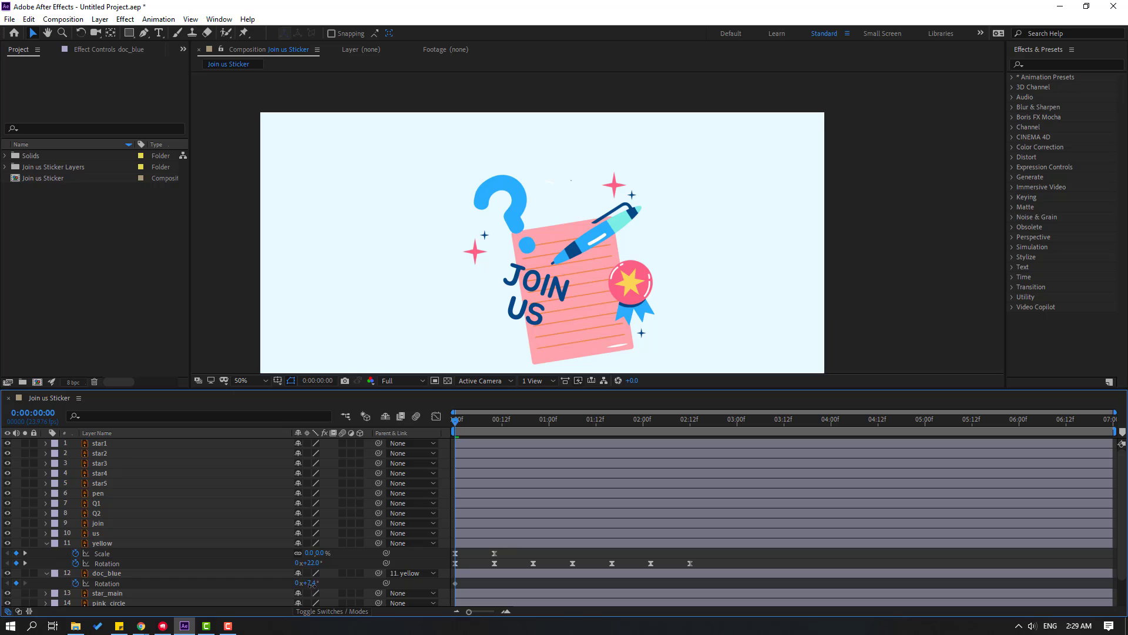
click(312, 584)
text(10)
key(Return)
Step: Key doc_blue's rotation at 0:00:00:10 with a slight negative angle
drag(460, 423, 495, 427)
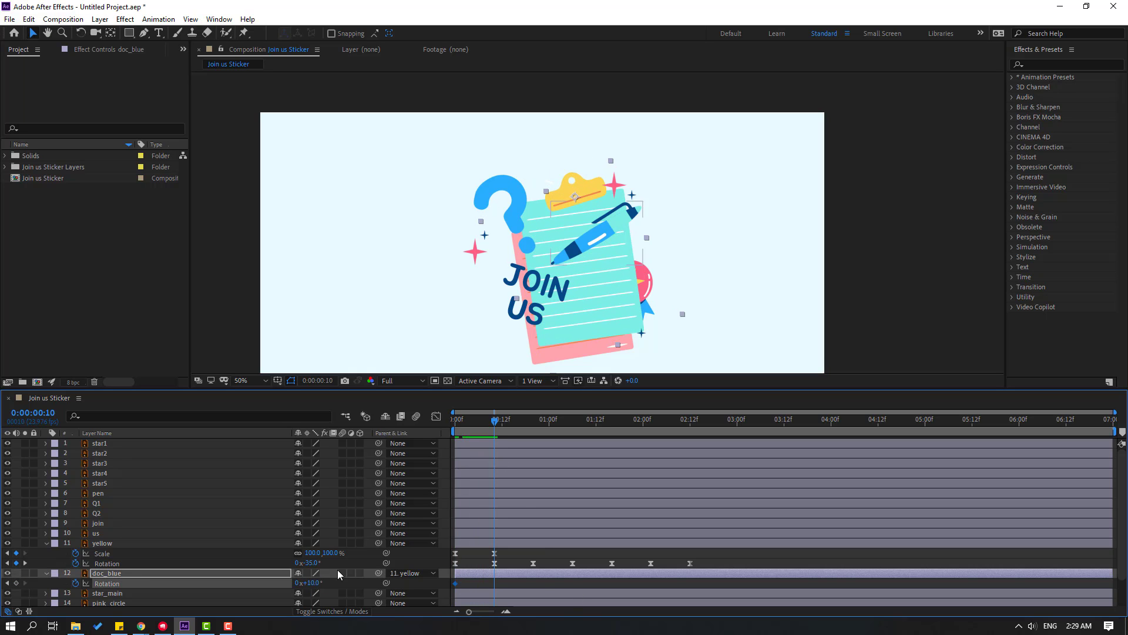
click(311, 582)
text(0)
key(Return)
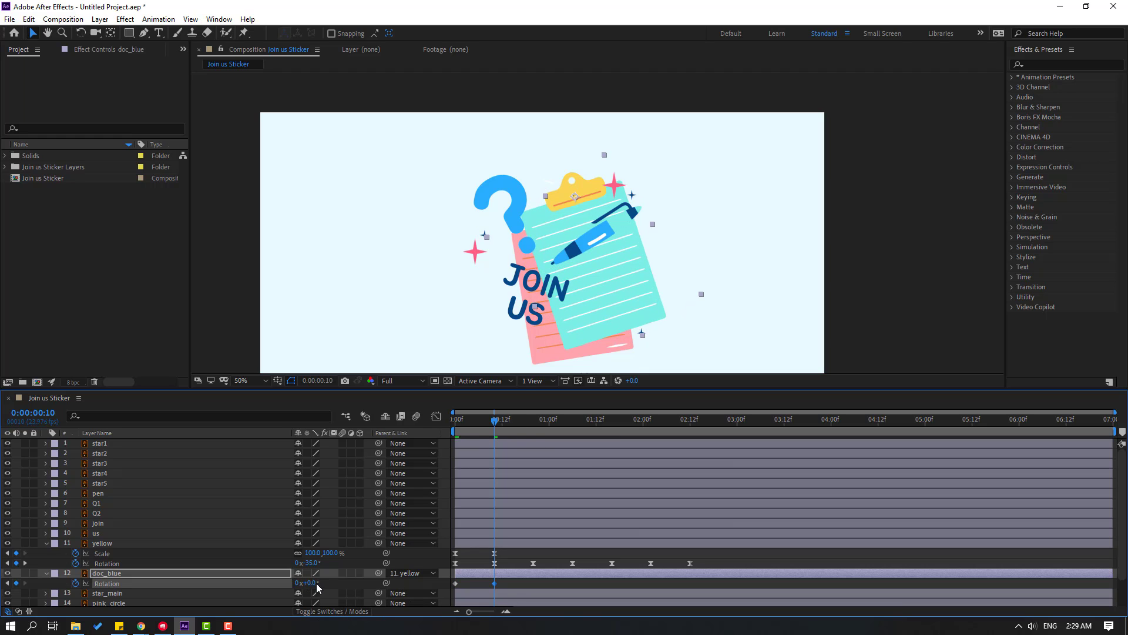
drag(316, 583, 307, 582)
Step: Key doc_blue's rotation at 6° at 0:00:00:20 and -4° at the yellow layer's fourth rotation keyframe
drag(502, 427, 533, 422)
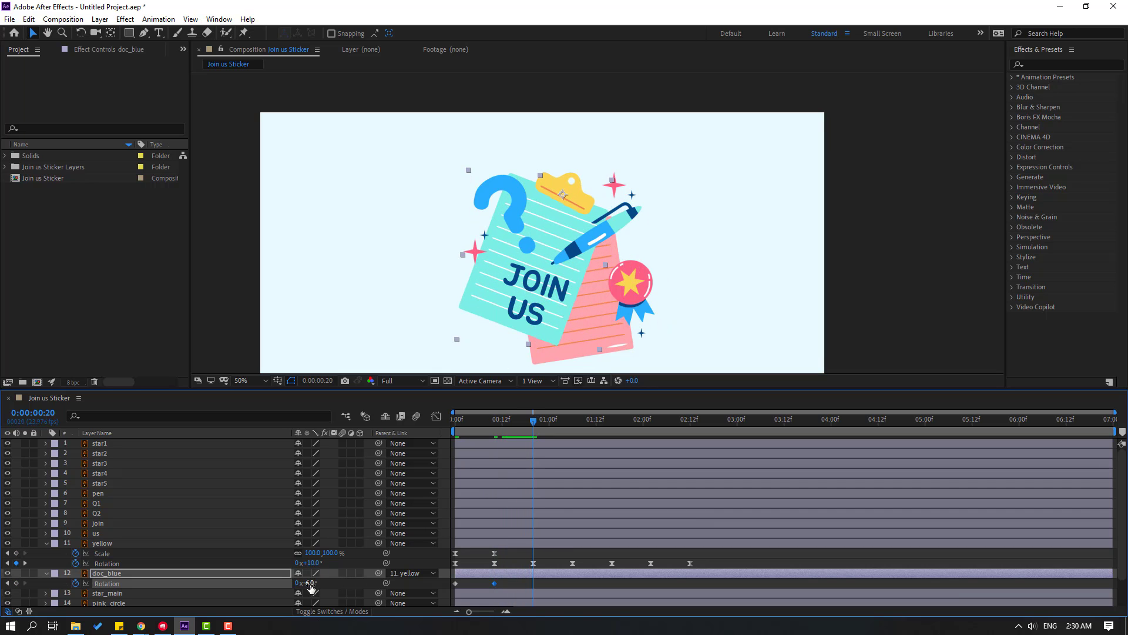
drag(311, 587, 317, 583)
key(space)
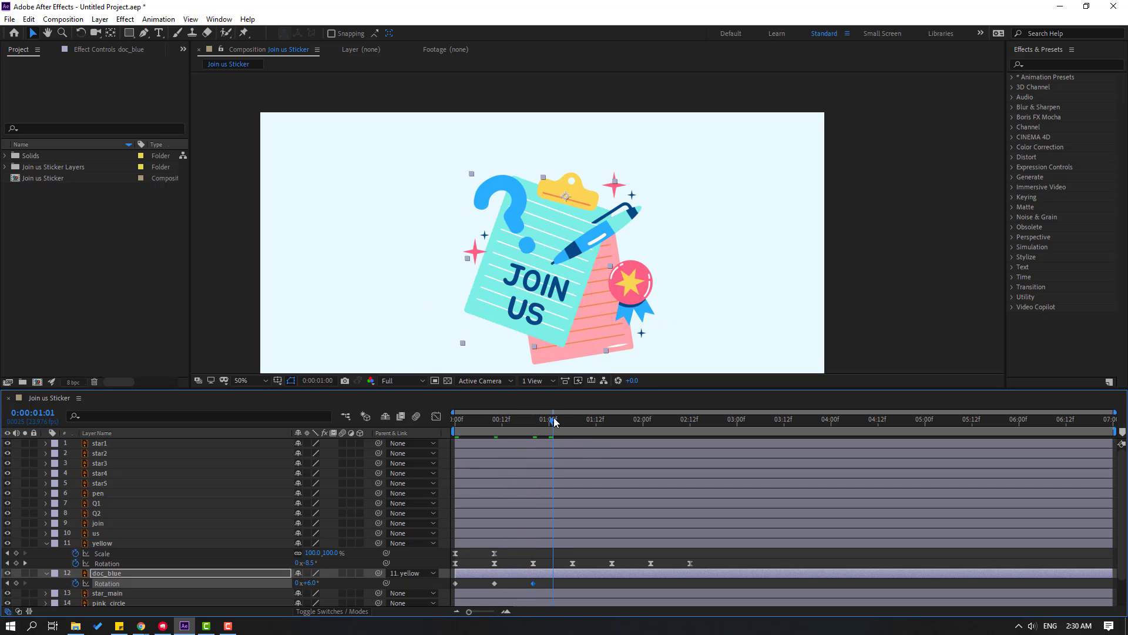
drag(311, 585, 306, 582)
Step: Key doc_blue's rotation with a slight positive angle at 0:00:01:16 and 0° at 0:00:02:03
drag(588, 421, 612, 422)
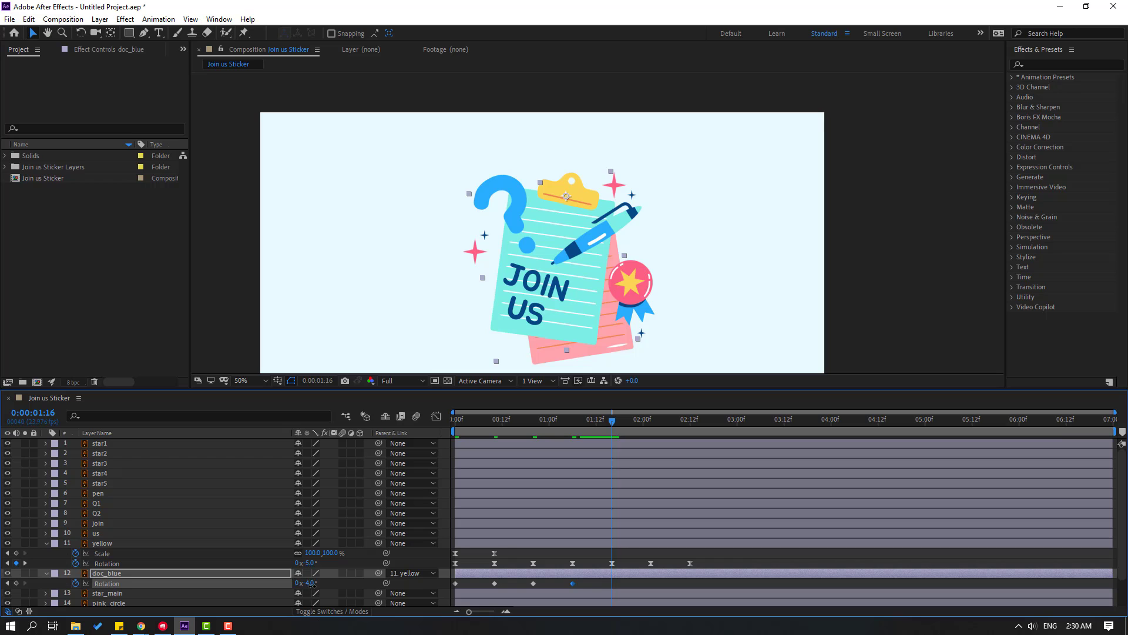
drag(311, 583, 315, 584)
drag(635, 421, 655, 421)
drag(311, 583, 312, 582)
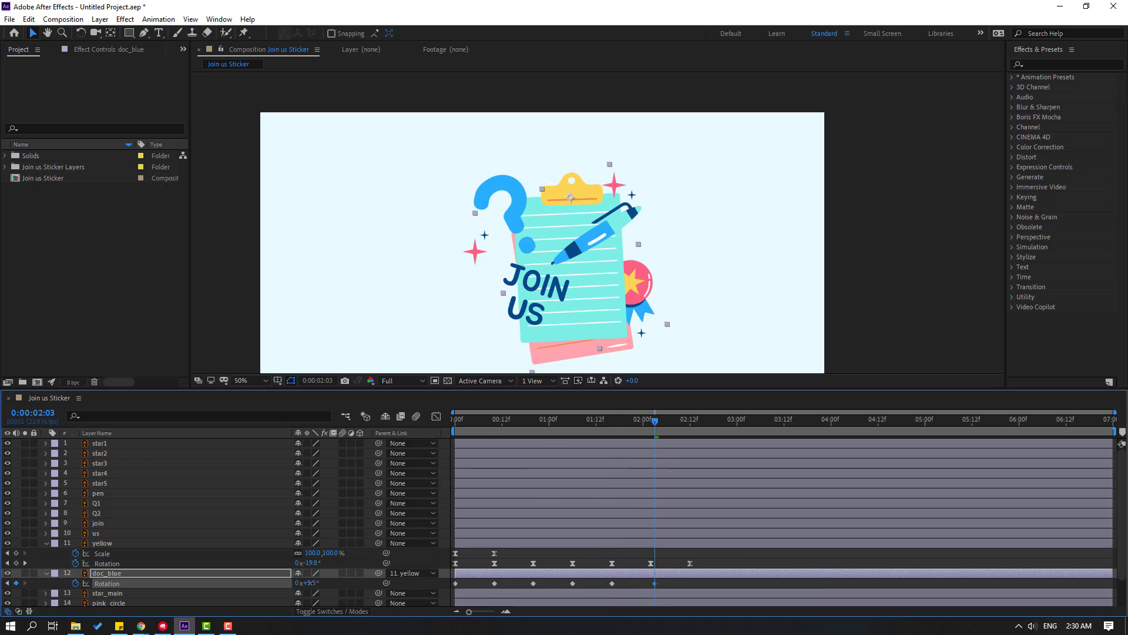
drag(663, 421, 690, 421)
Step: Apply Easy Ease to all of doc_blue's rotation keyframes and preview the animation
drag(665, 585, 461, 590)
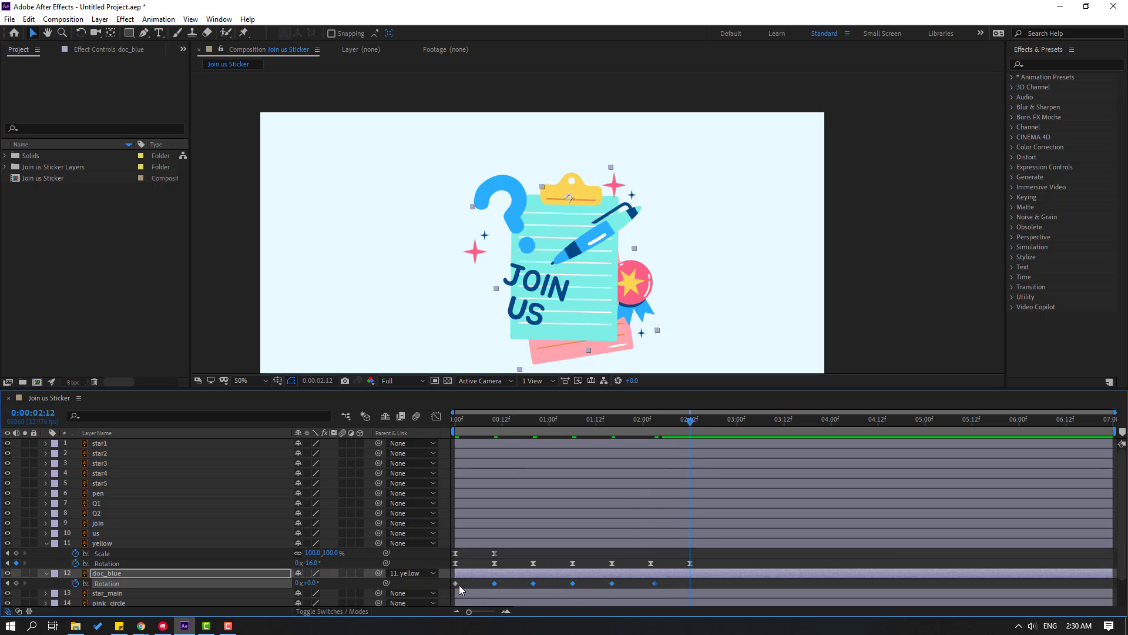
drag(675, 584, 450, 587)
right_click(455, 584)
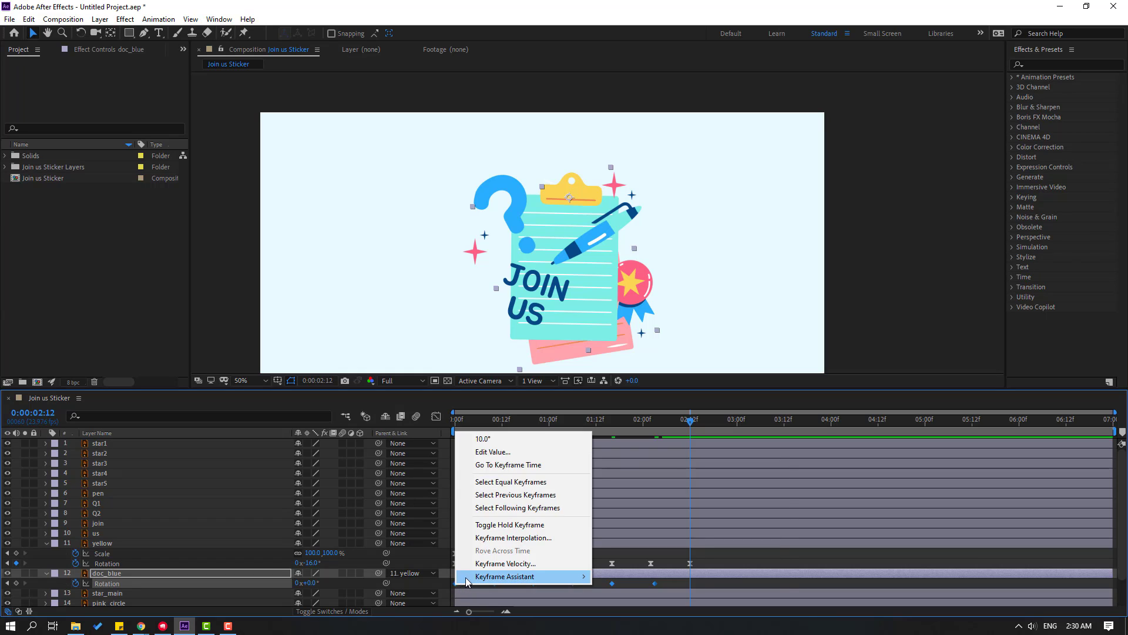
mouse_move(469, 577)
click(634, 515)
click(732, 582)
key(space)
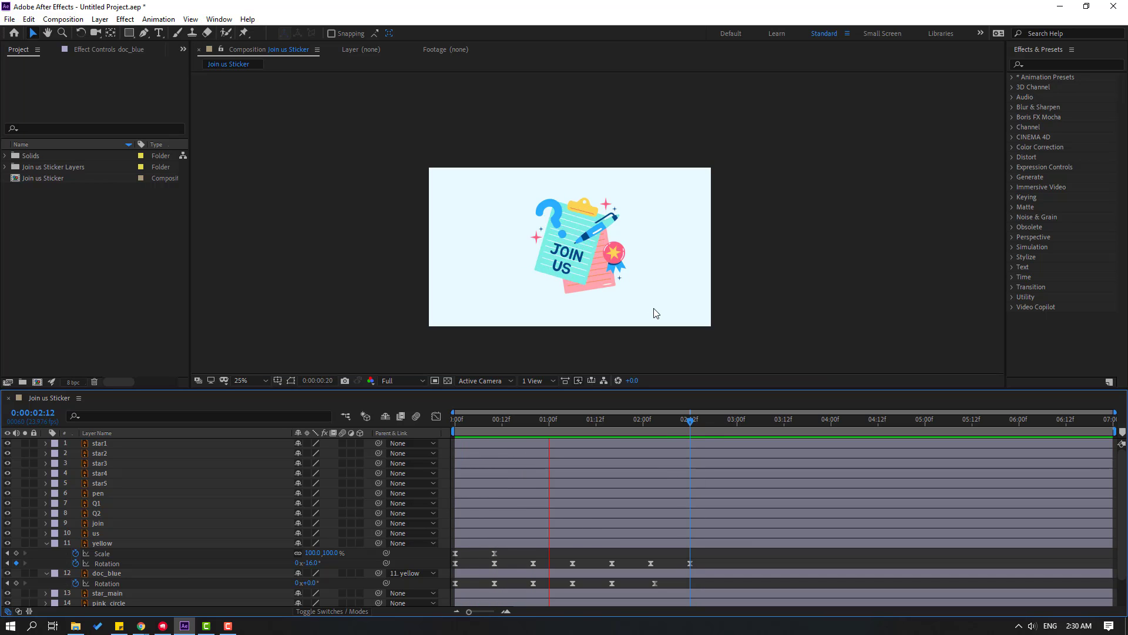
key(space)
Step: Solo the doc_red layer, move its anchor point to the middle of the sheet's upper edge, and turn solo off
key(Home)
scroll(464, 530, down, 1)
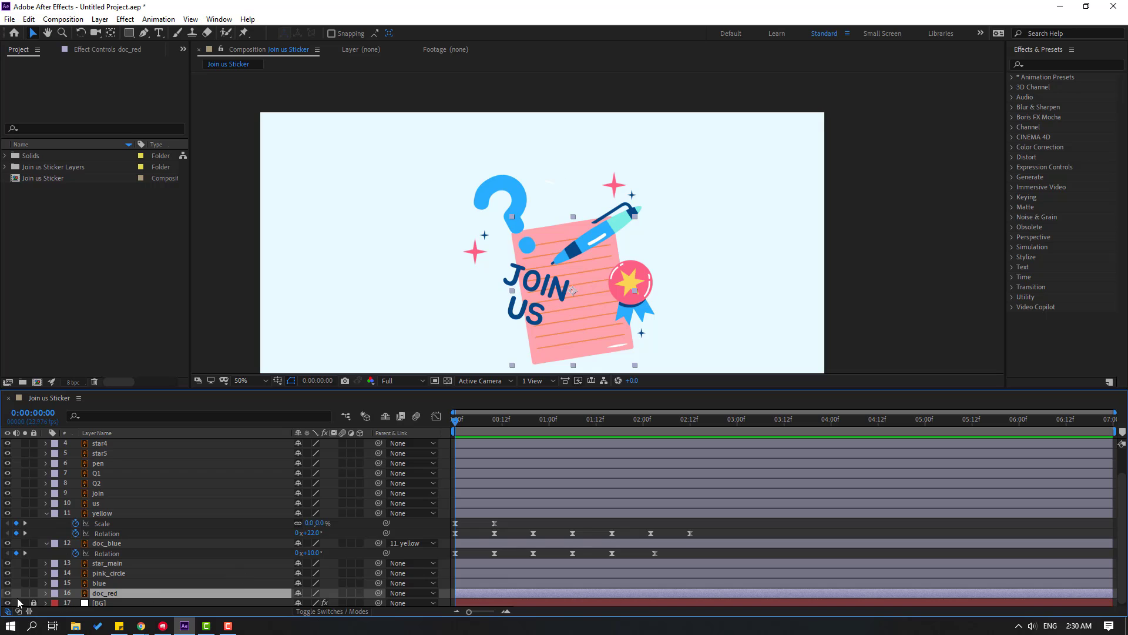
click(25, 593)
key(period)
drag(529, 335, 524, 128)
click(108, 35)
click(33, 33)
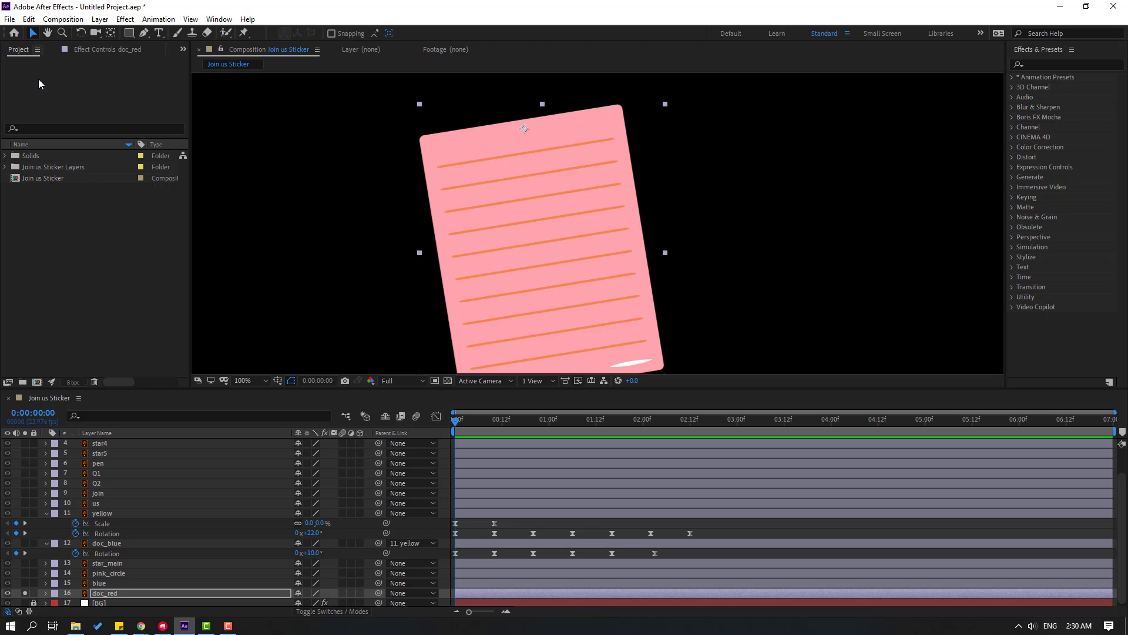
click(25, 593)
scroll(544, 364, down, 2)
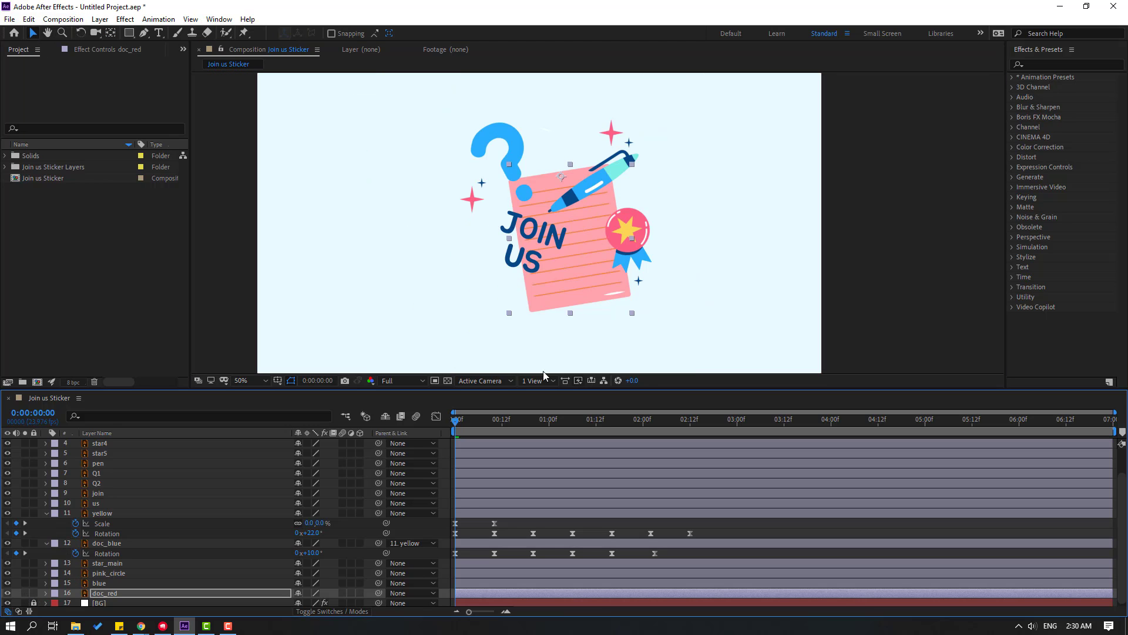
Step: Copy the yellow layer's rotation keyframes and paste them onto doc_red's rotation at 0:00:00:00
mouse_move(457, 422)
mouse_down()
mouse_move(661, 421)
mouse_move(457, 422)
mouse_up()
scroll(152, 579, down, 1)
click(705, 525)
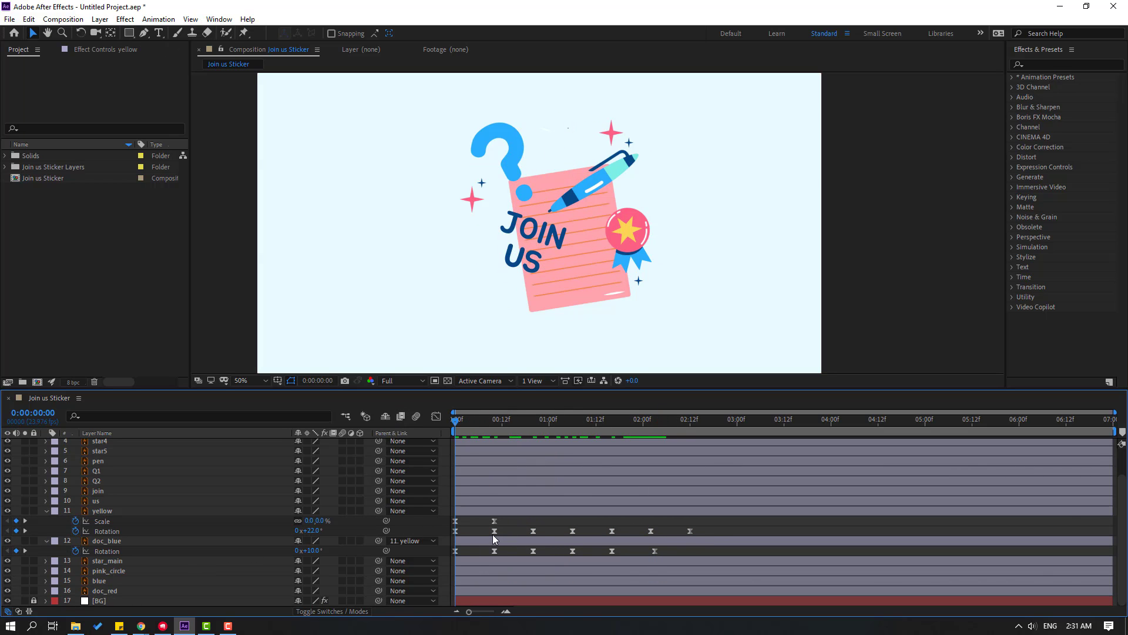
drag(704, 527, 455, 547)
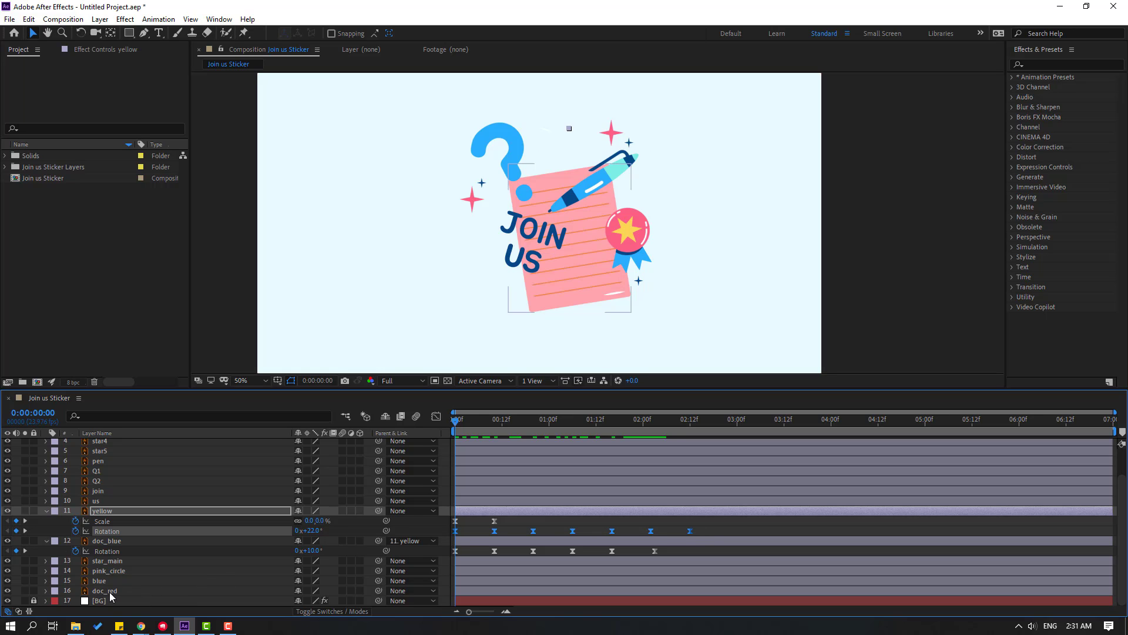
click(110, 592)
key(r)
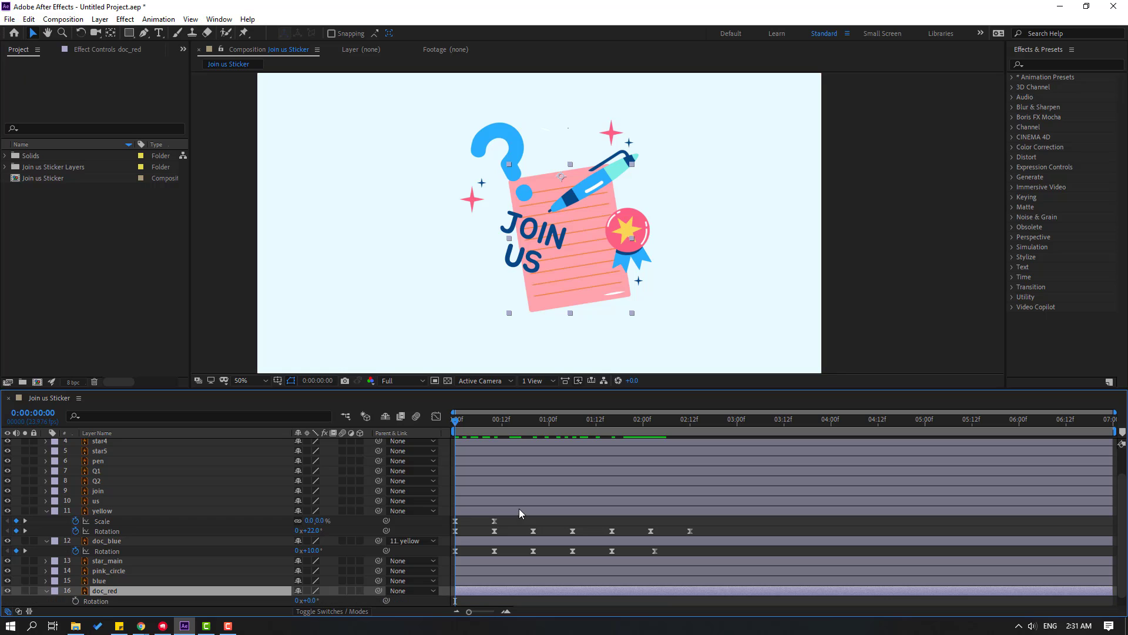
scroll(532, 507, down, 1)
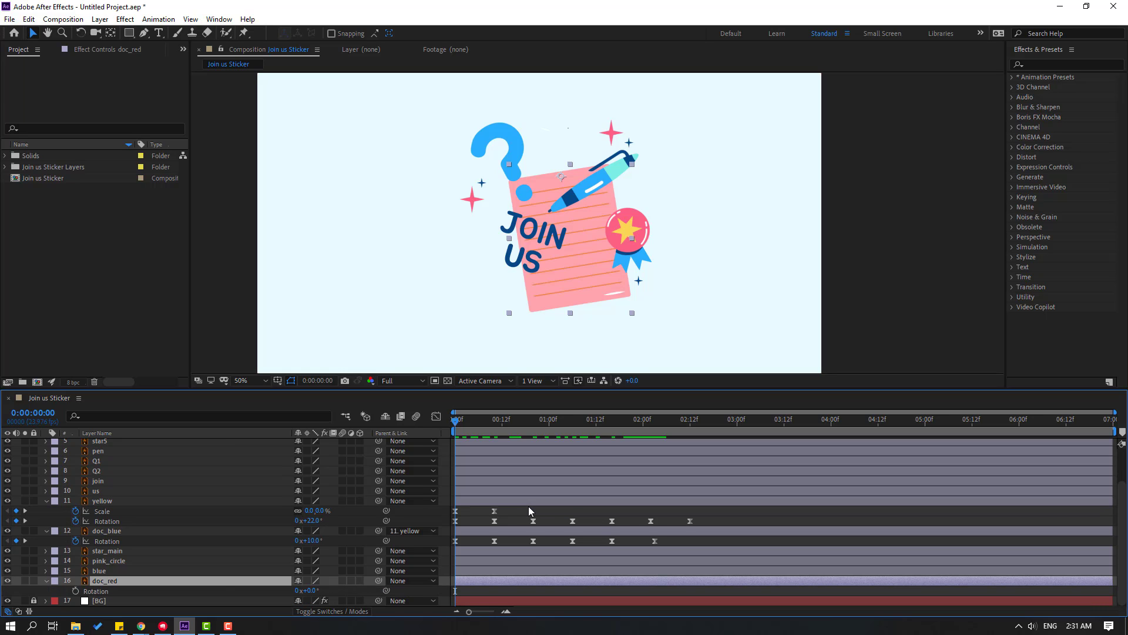
click(97, 591)
key(ctrl+v)
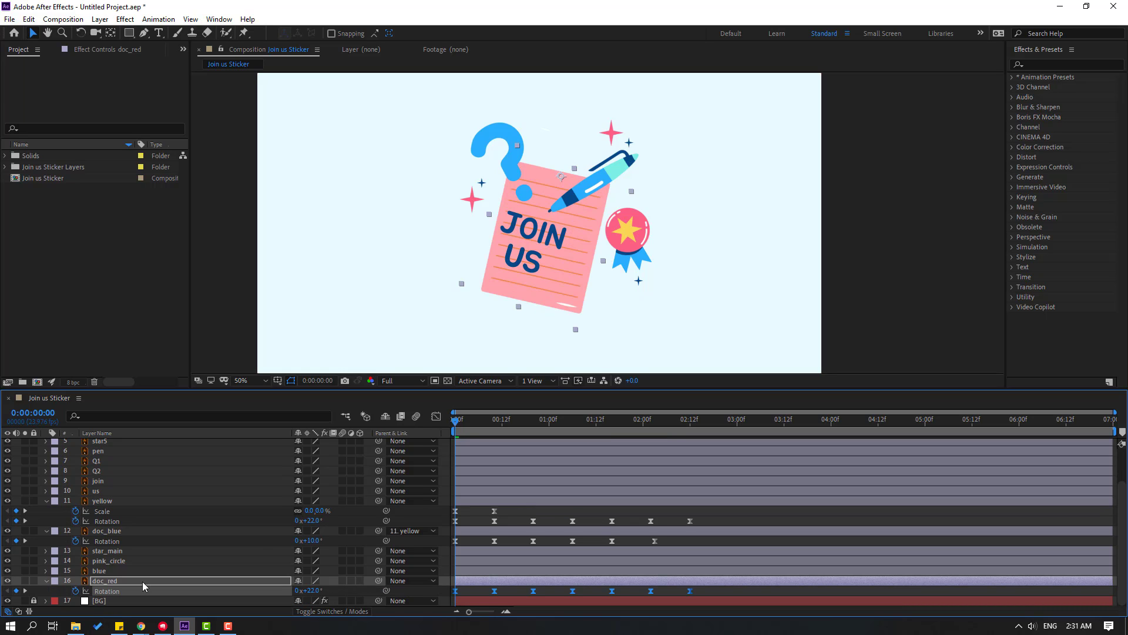
Step: Delay all of doc_red's rotation keyframes by about 6 frames and preview the animation
drag(471, 422, 643, 429)
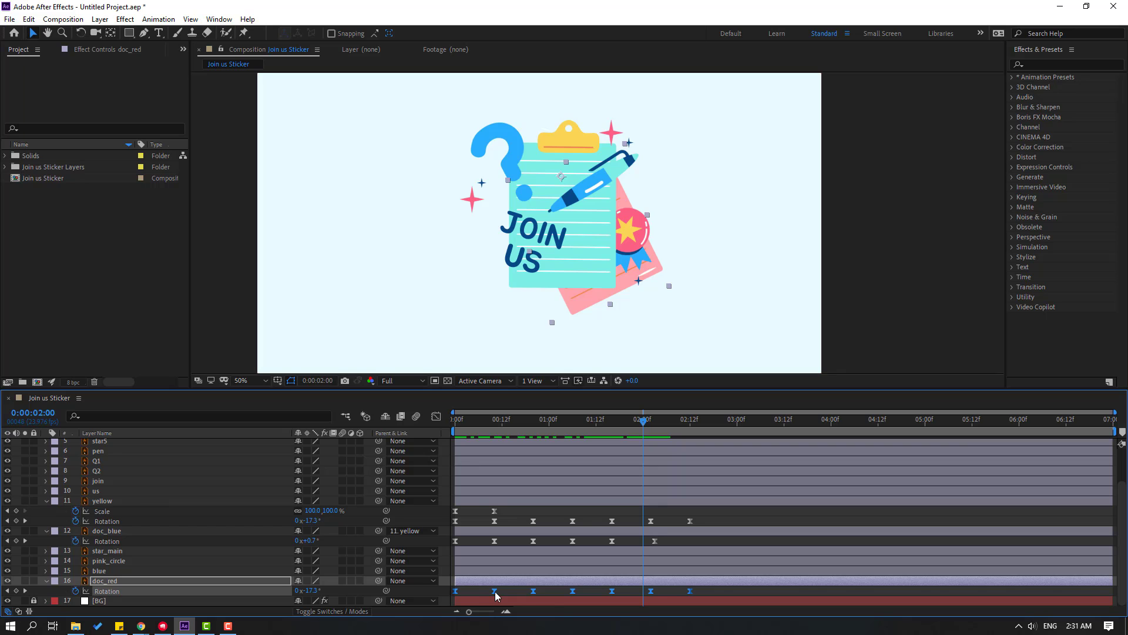
drag(495, 591, 528, 587)
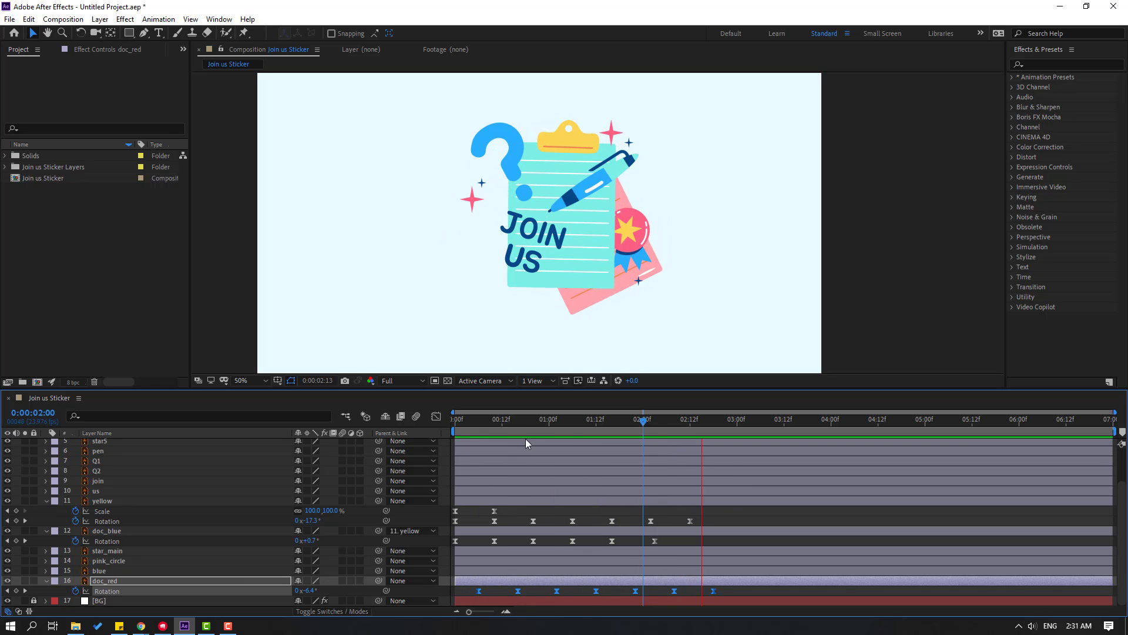
drag(497, 424, 387, 425)
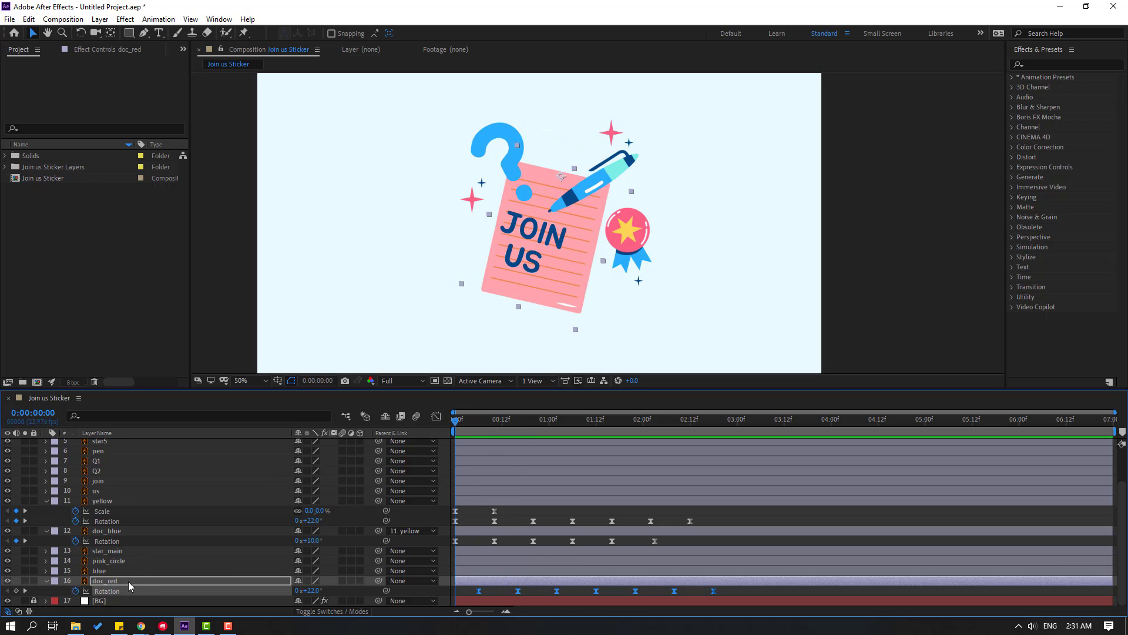
Step: Key doc_red's scale from 0% at 0:00:00:00 to 100% at about 0:00:00:09
key(shift+s)
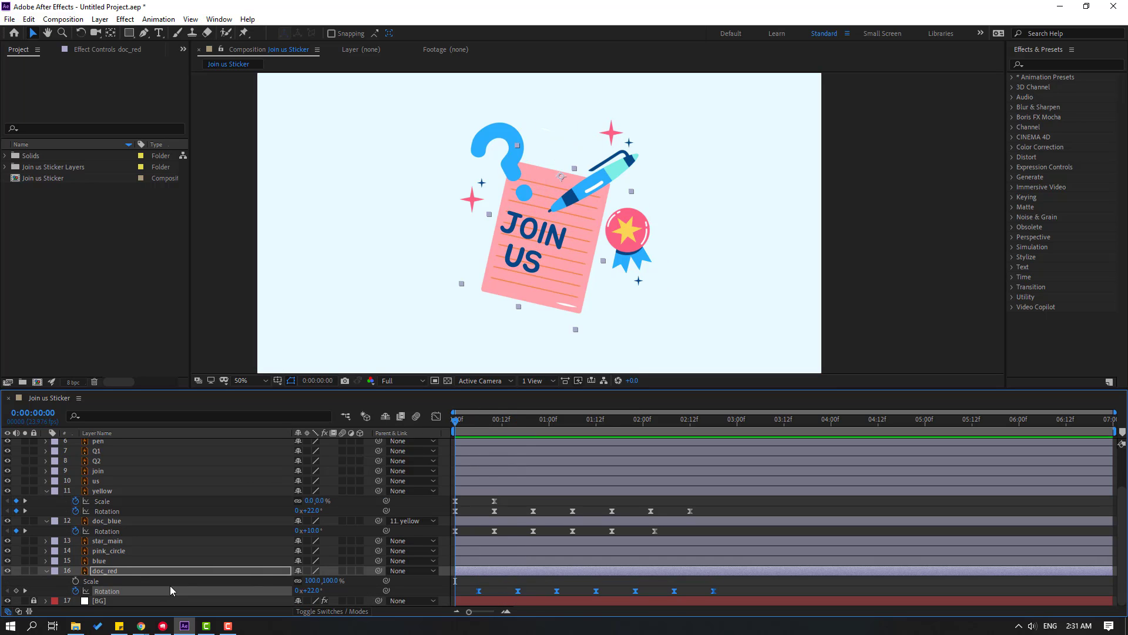
drag(462, 424, 410, 429)
click(76, 581)
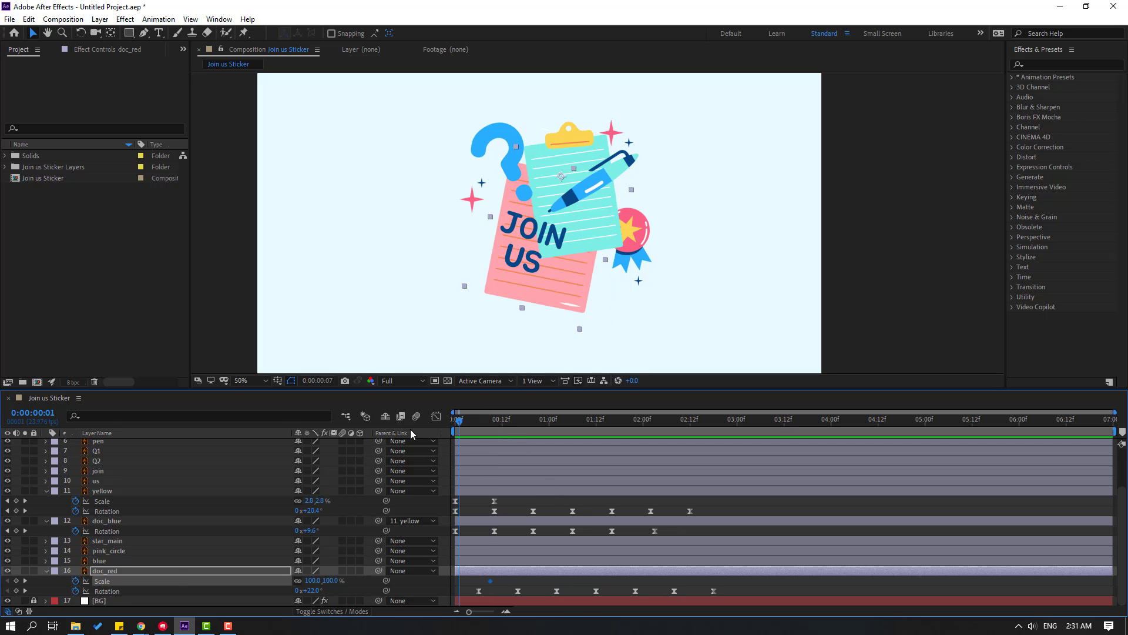
text(0)
key(Return)
Step: Apply Easy Ease to doc_red's scale keyframes and preview the animation
drag(501, 588, 438, 577)
right_click(456, 581)
mouse_move(500, 575)
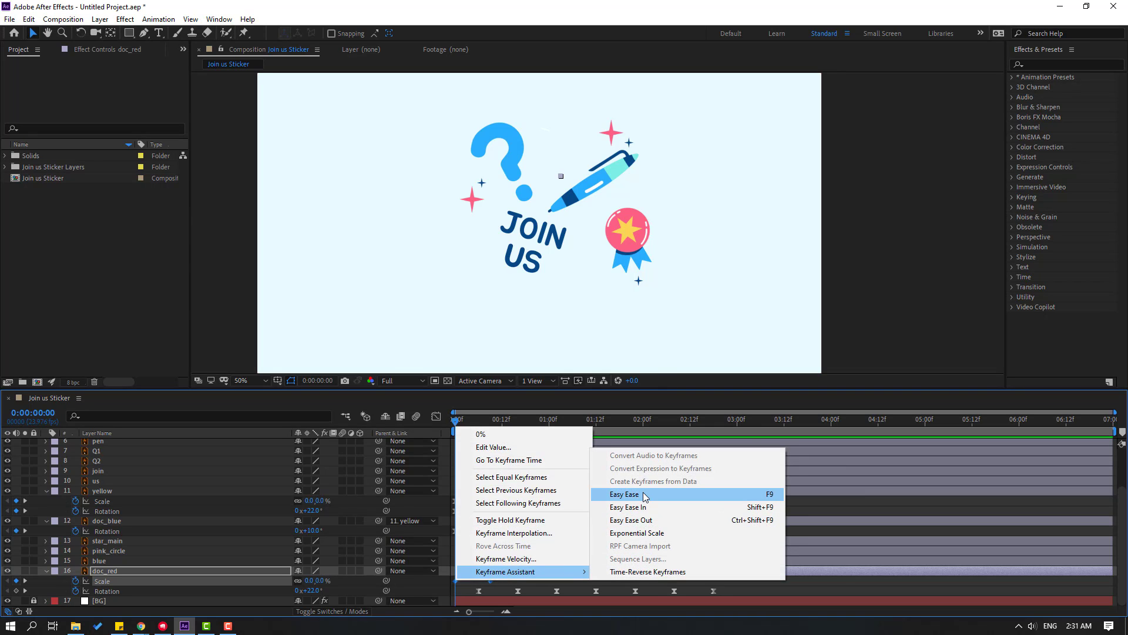
click(646, 494)
key(space)
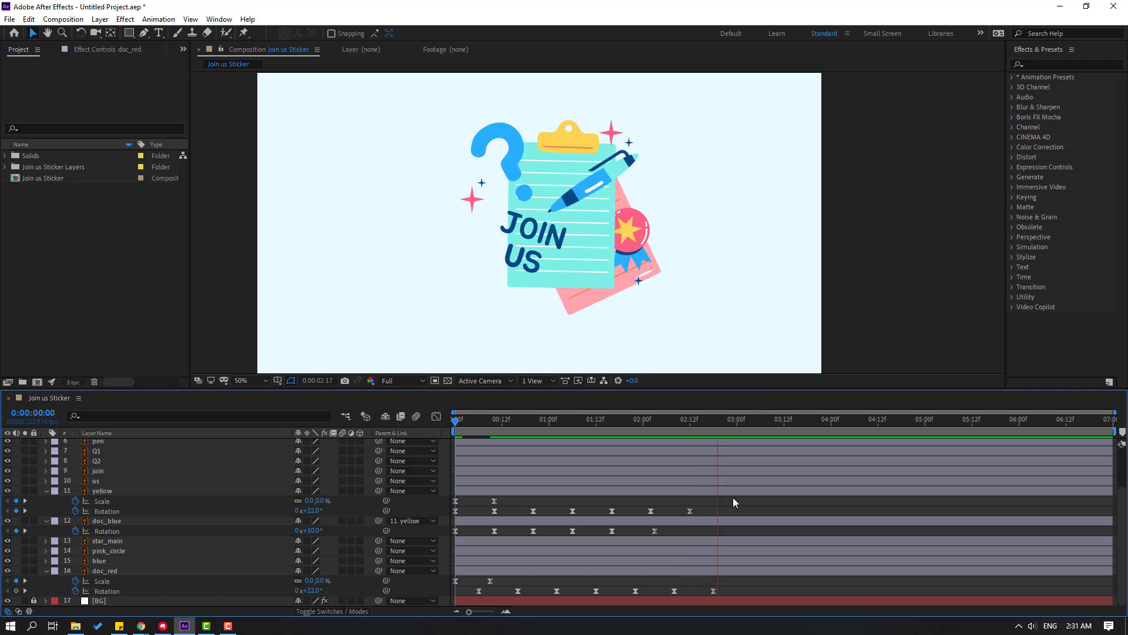
scroll(717, 341, down, 2)
scroll(718, 346, up, 2)
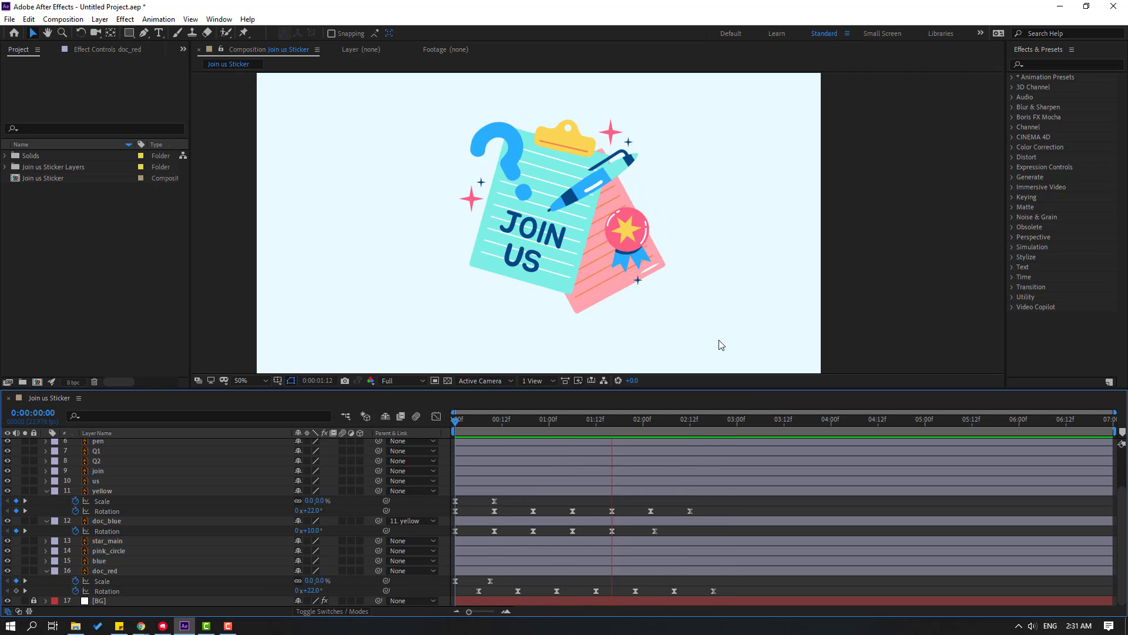
key(space)
key(space)
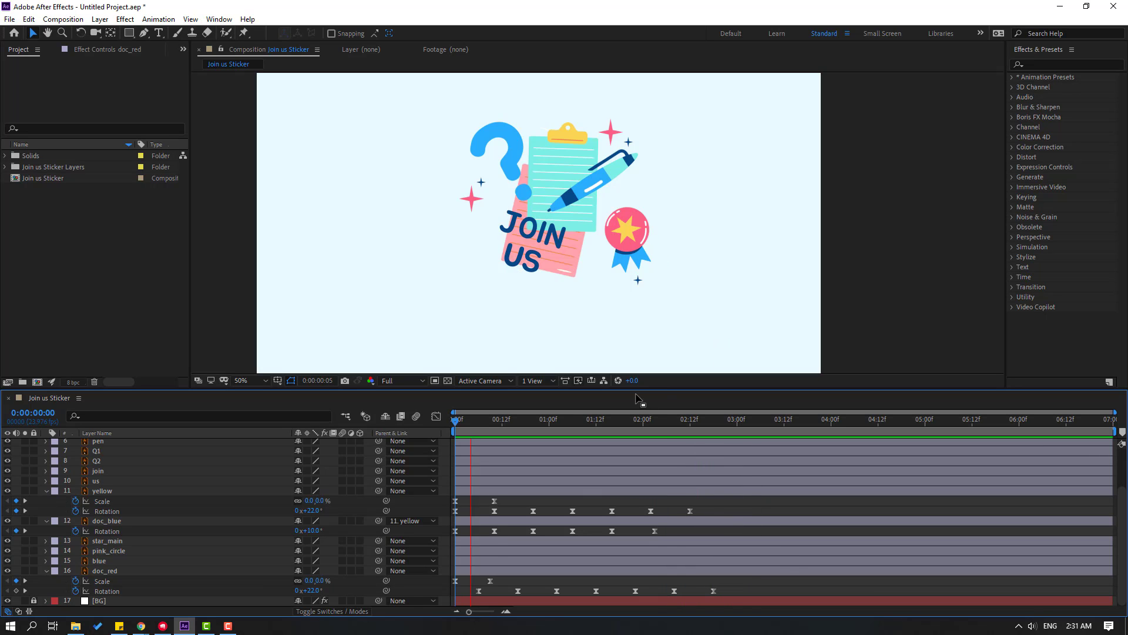
click(582, 420)
click(717, 502)
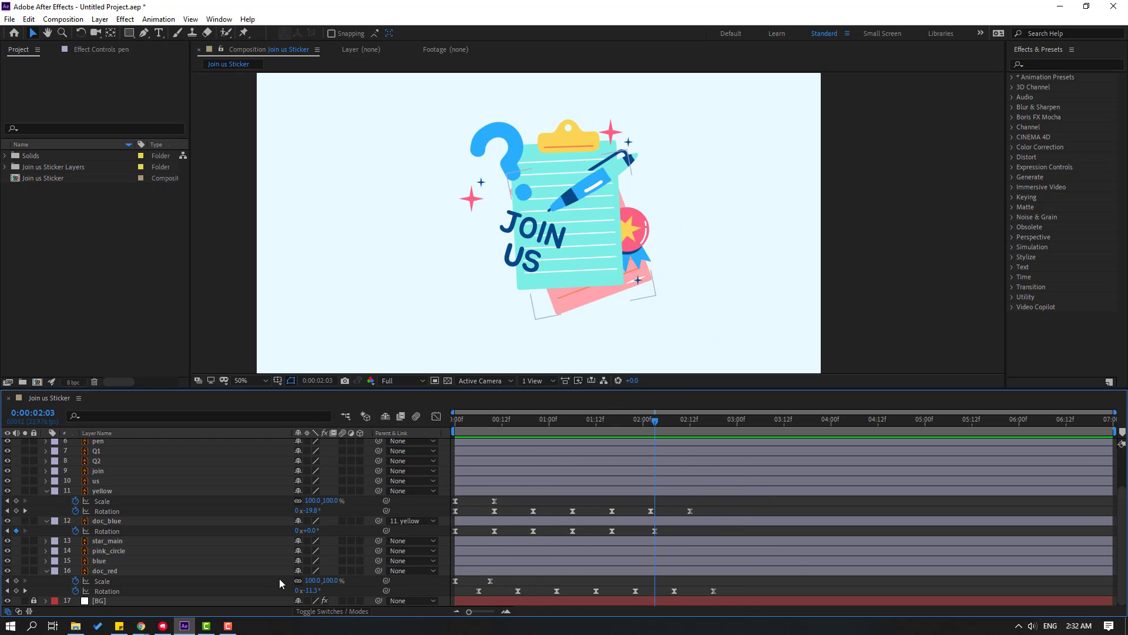
Step: Pre-compose layers star1 to star5 into a composition named STARS and hide it in Join us Sticker
scroll(136, 570, up, 3)
click(100, 444)
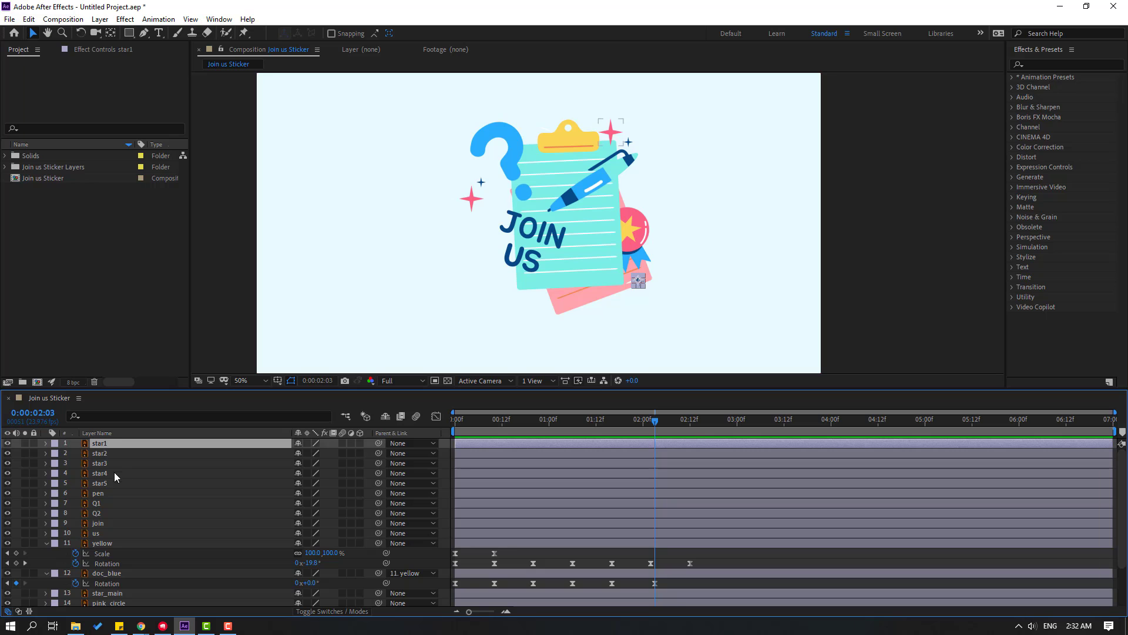
shift+click(101, 486)
right_click(137, 465)
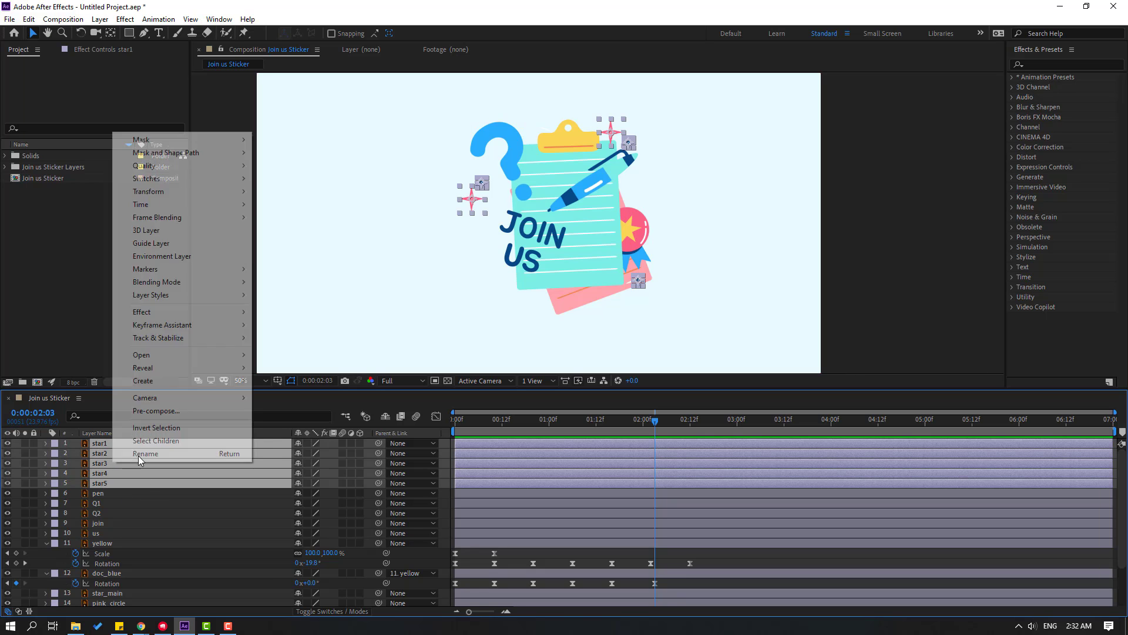
click(153, 412)
text(ST)
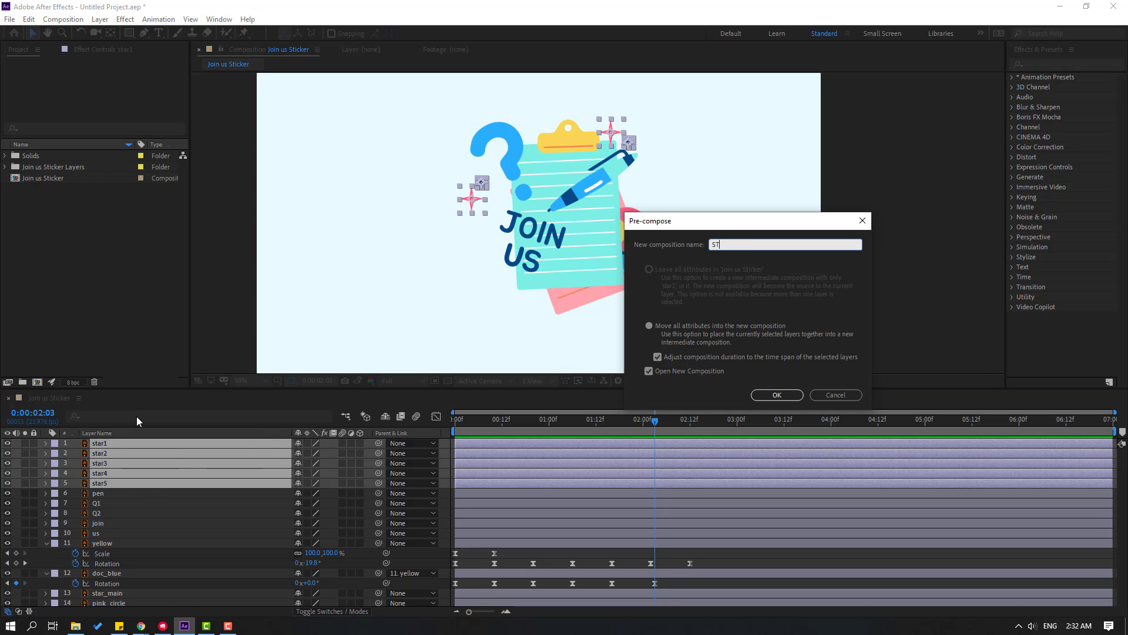
text(ARS)
click(777, 394)
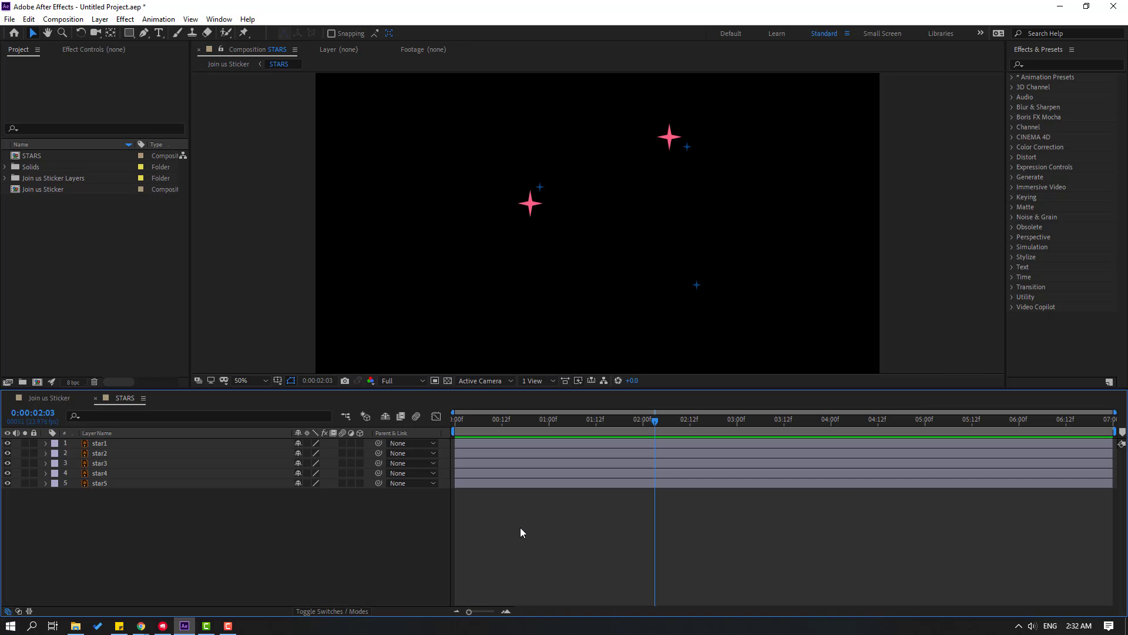
click(55, 400)
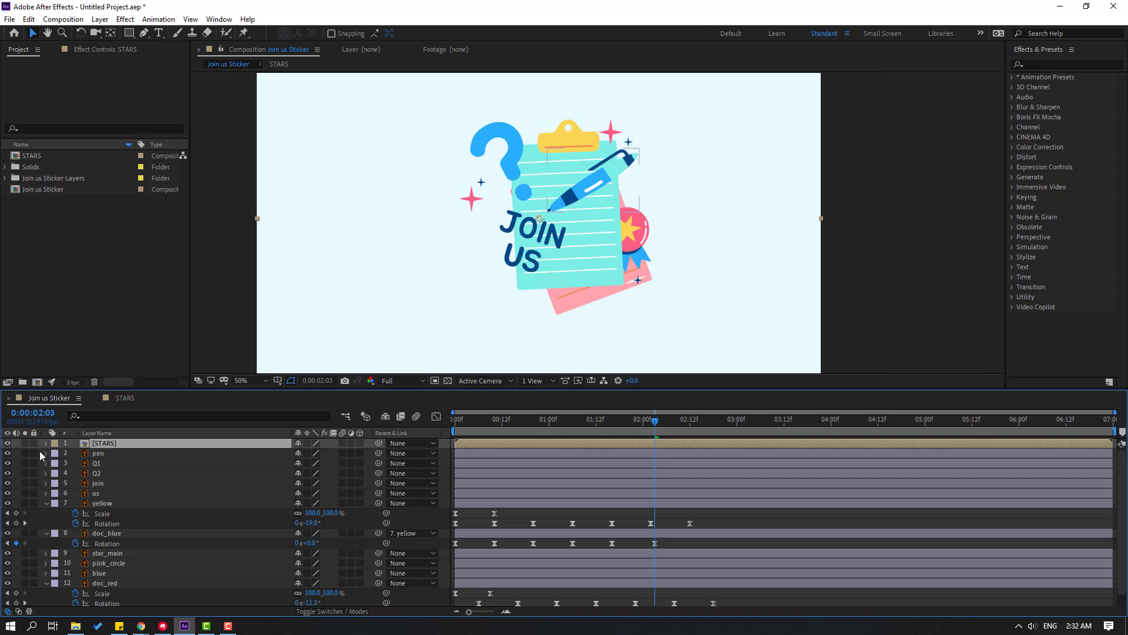
click(8, 444)
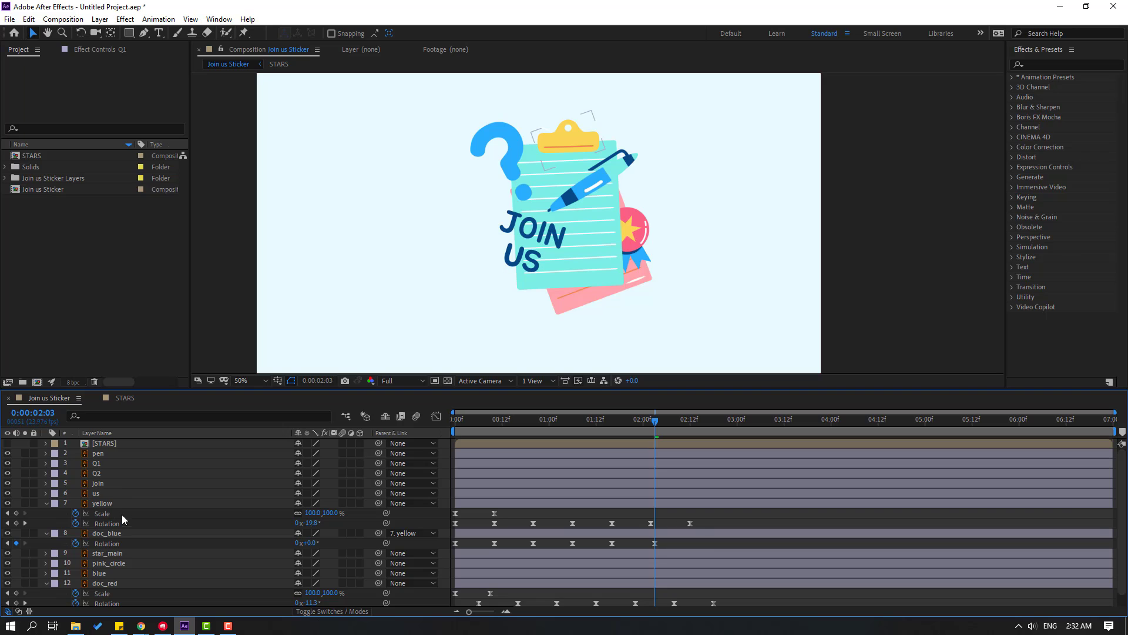
Step: Key Q2's scale at 0% at 0:00:00:00
click(97, 475)
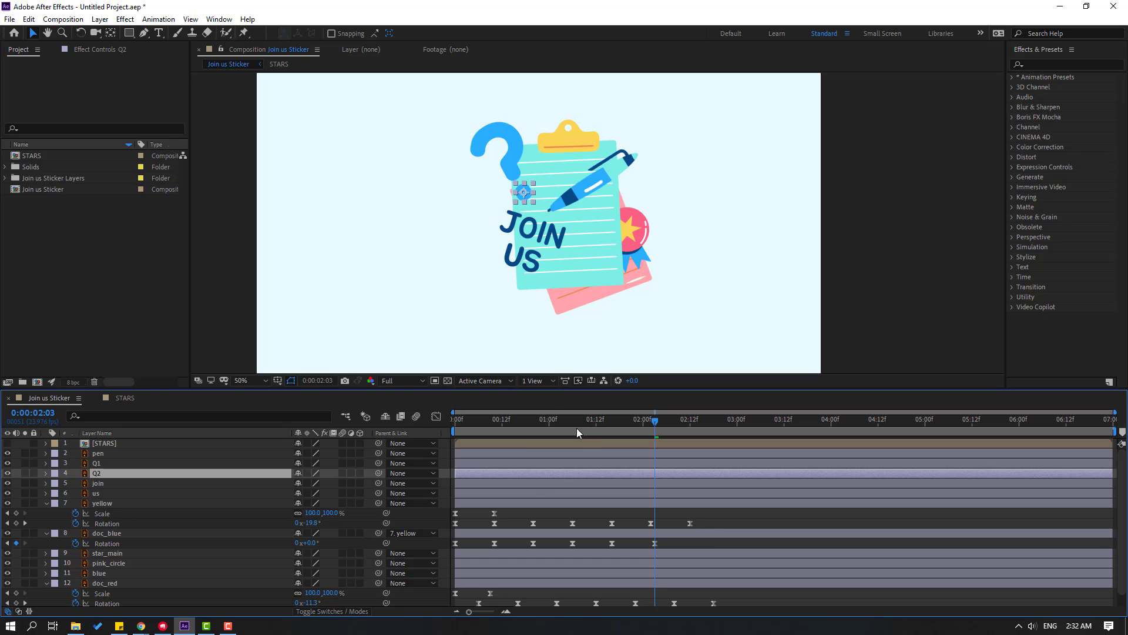
drag(577, 429, 410, 427)
scroll(553, 247, up, 3)
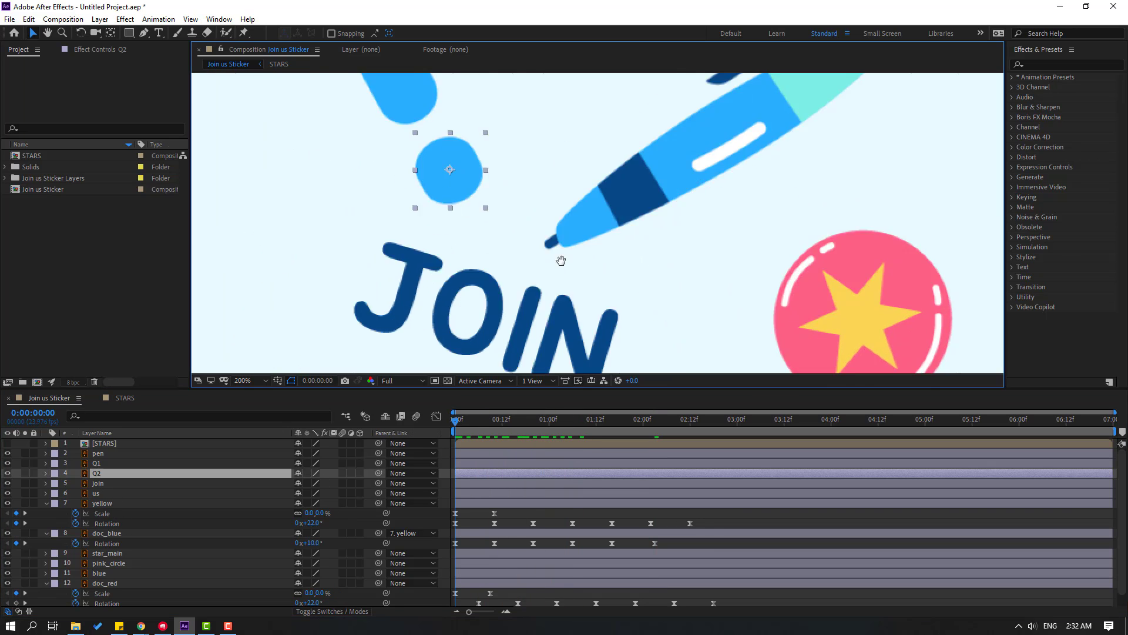
scroll(560, 261, down, 2)
key(s)
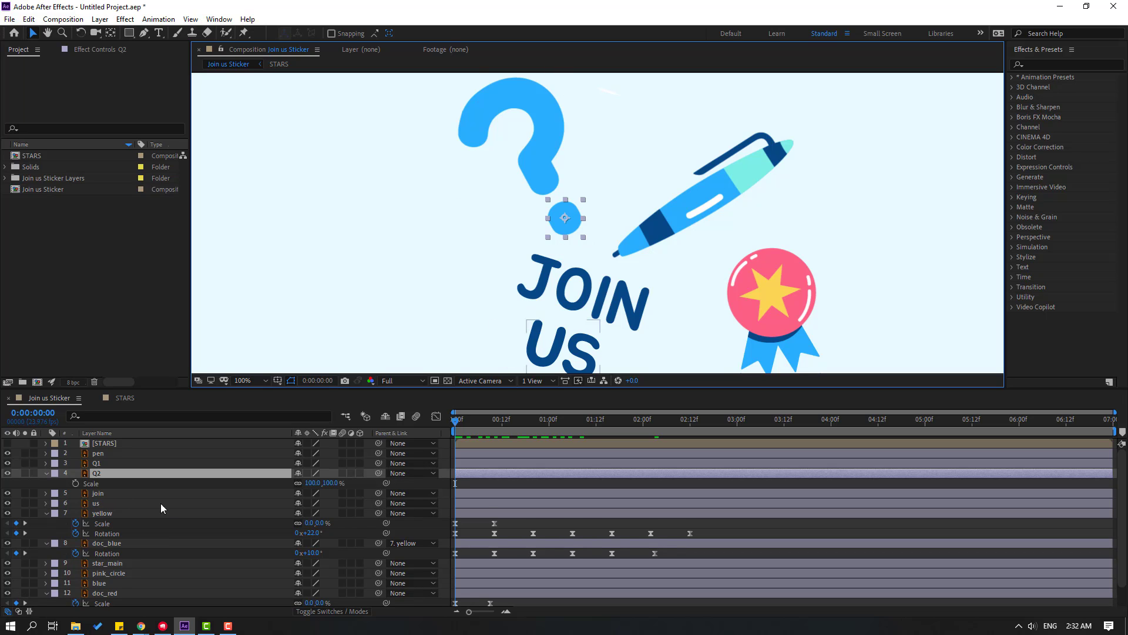
click(75, 483)
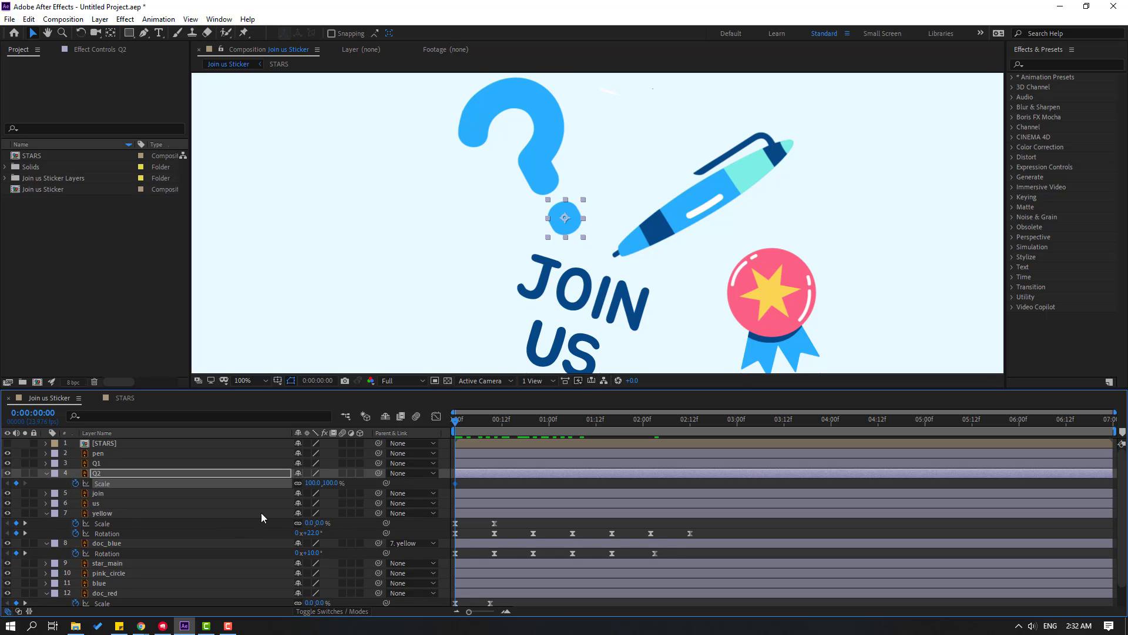
click(312, 485)
text(0)
key(Return)
Step: Key Q2's scale at 120% at 0:00:00:10
key(shift+Page_Down)
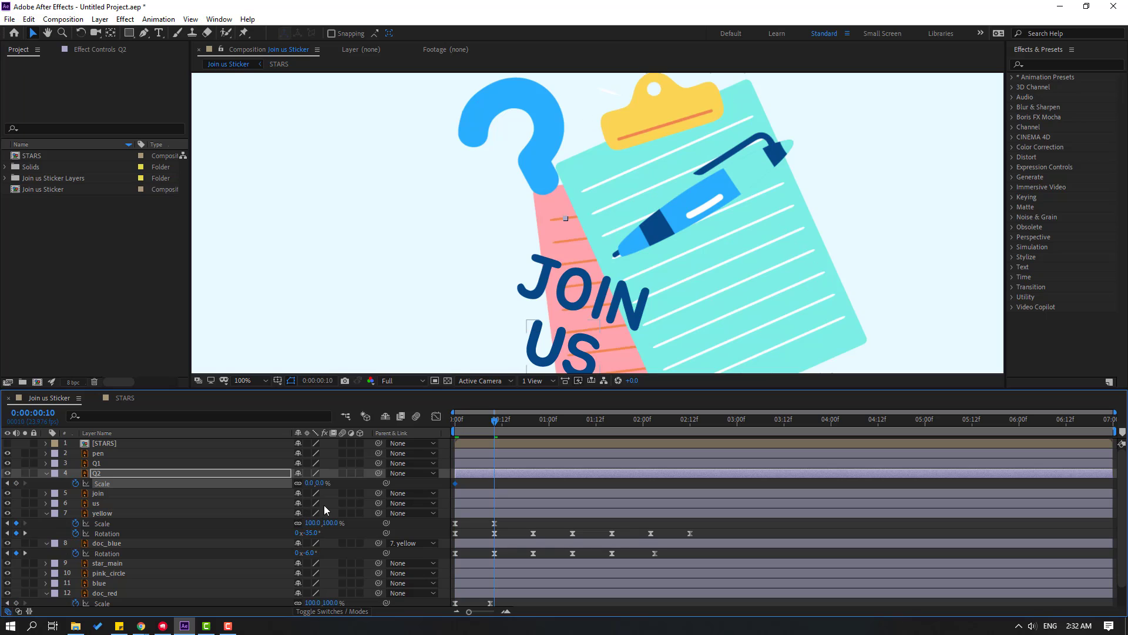
click(307, 484)
text(110)
key(Return)
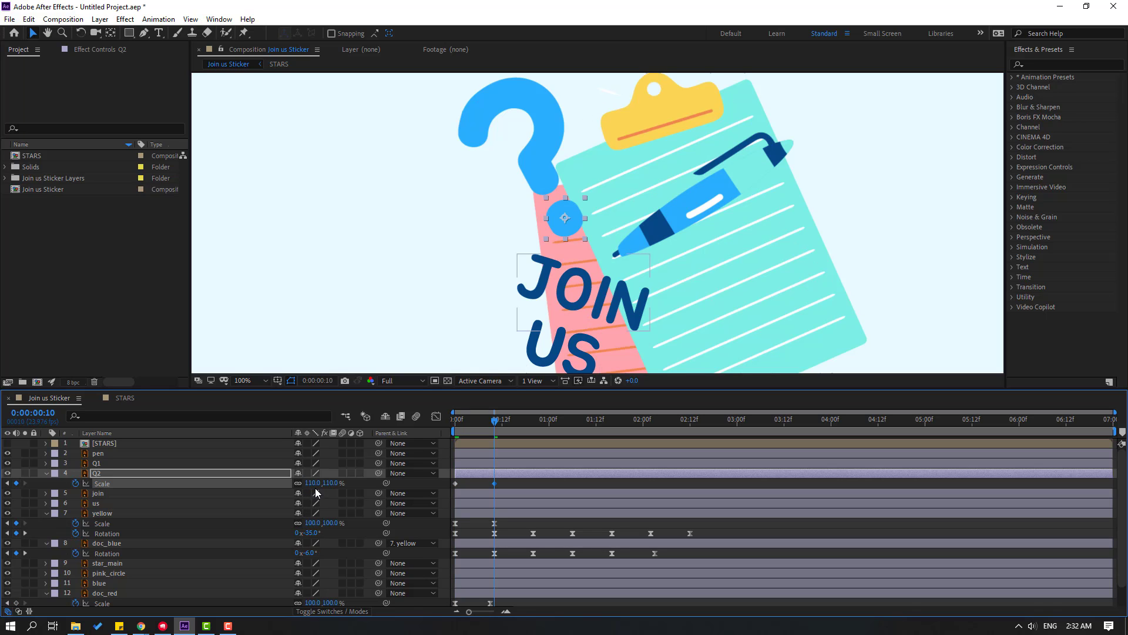
click(315, 488)
text(120)
key(Return)
Step: Key Q2's scale at 95% at 0:00:00:20 and 100% at 0:00:01:06
key(shift+Page_Down)
click(311, 484)
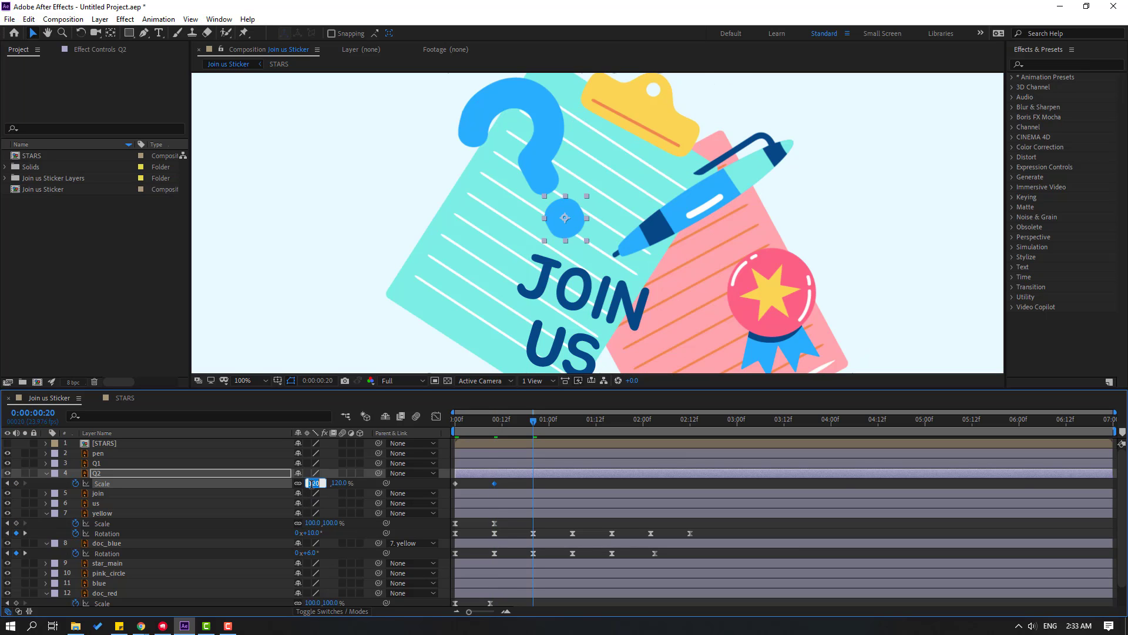
key(Return)
key(shift+Page_Down)
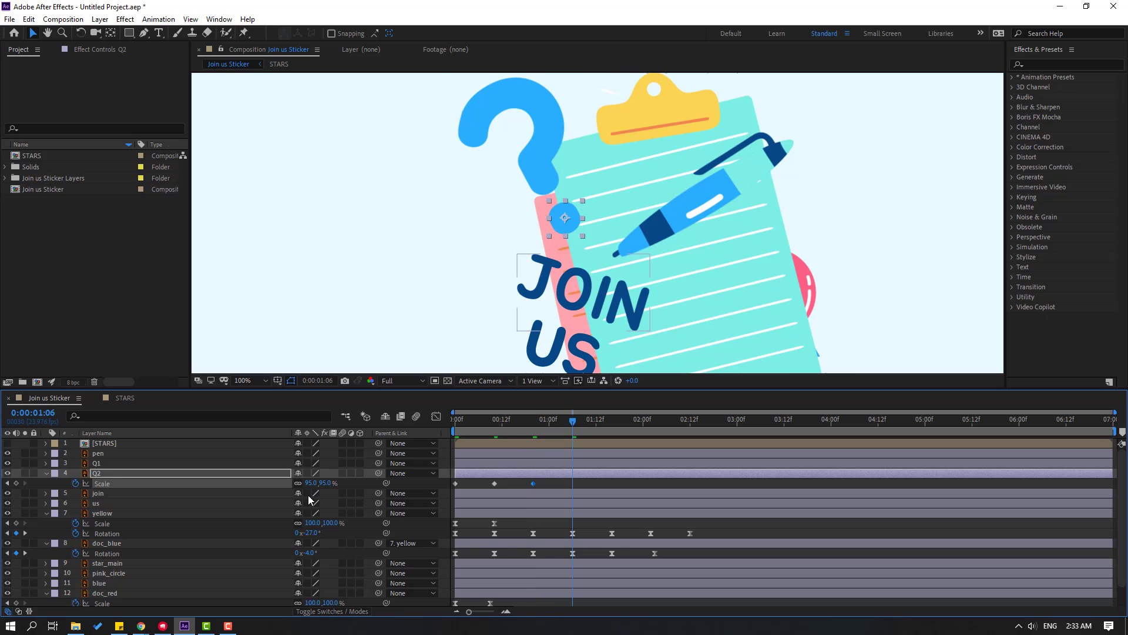
click(310, 483)
text(100)
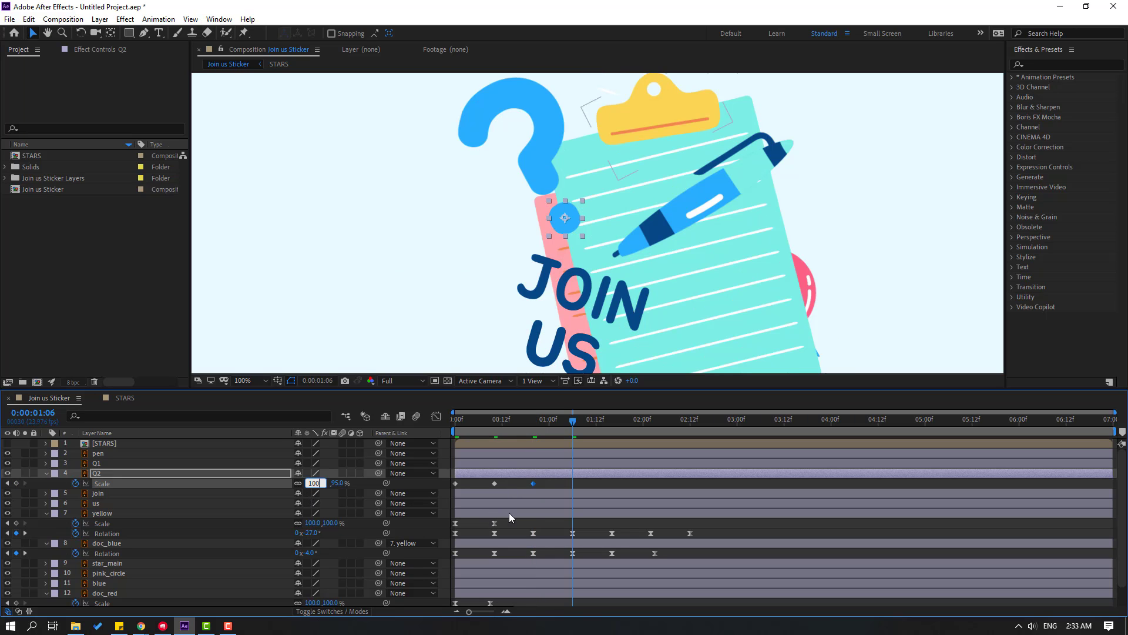
key(Return)
Step: Apply Easy Ease to all four of Q2's scale keyframes and preview the result
right_click(456, 483)
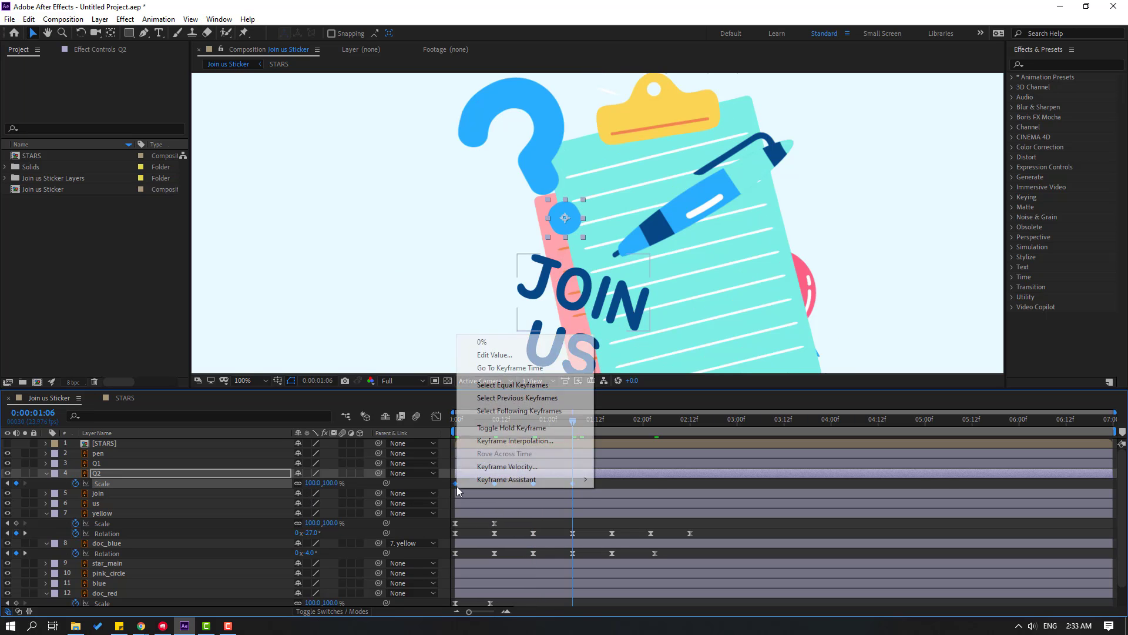
mouse_move(468, 486)
click(633, 518)
key(space)
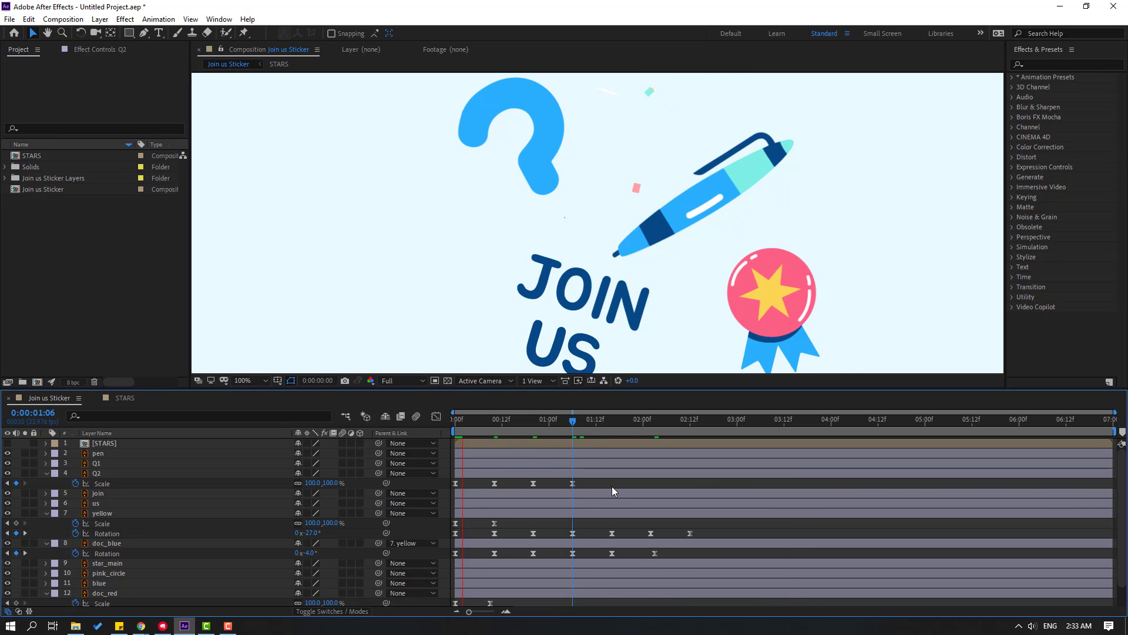
Step: Parent Q1 to Q2 and move Q1's anchor point to the centre of the question mark's dot
drag(569, 422, 632, 434)
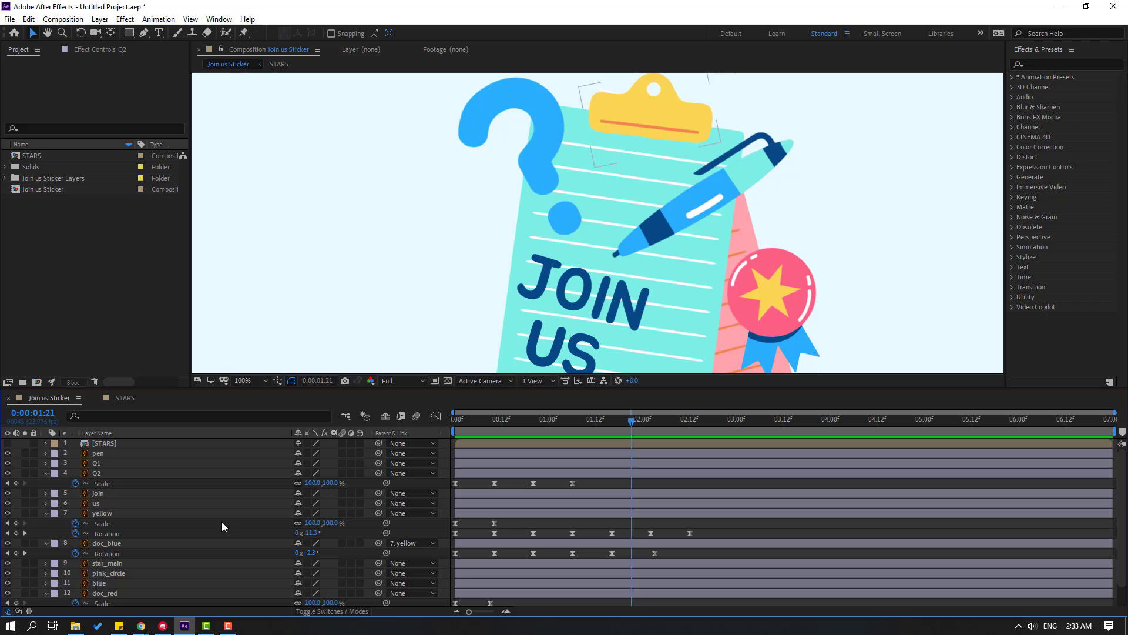
click(97, 464)
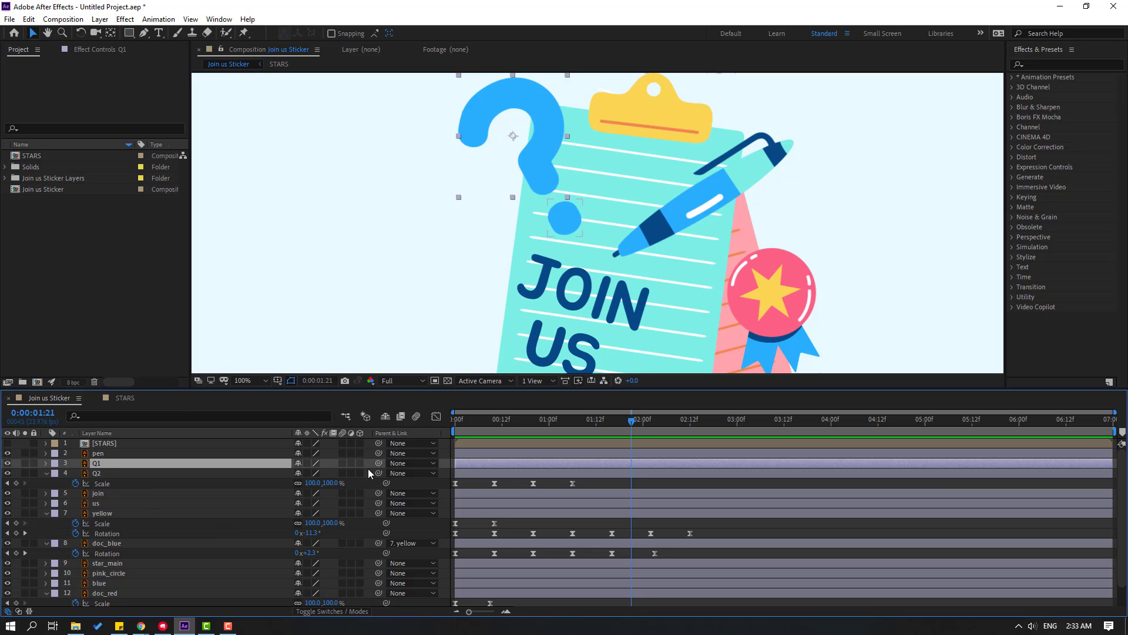
drag(378, 463, 98, 474)
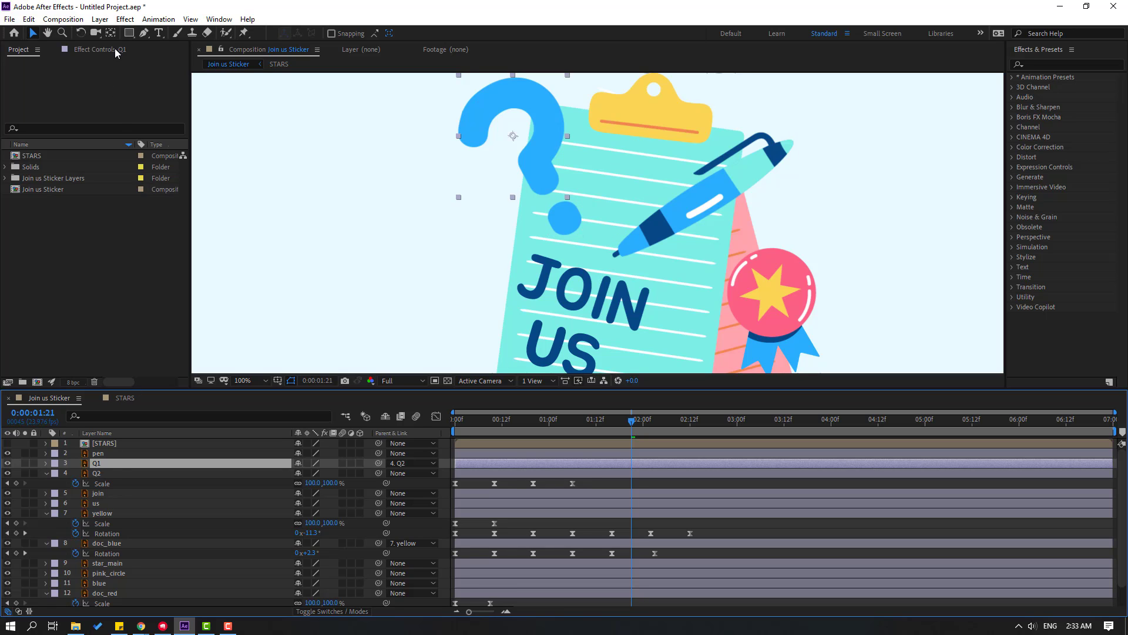
click(111, 34)
drag(520, 146, 567, 222)
click(32, 34)
key(space)
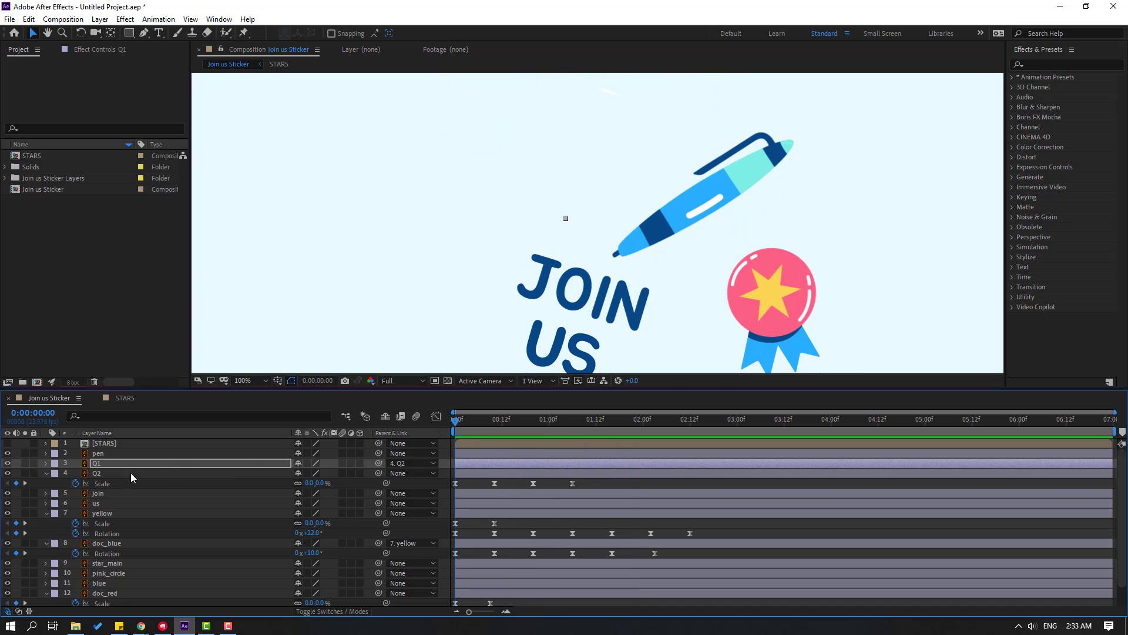
Step: Key Q1's rotation at -30° at 0:00:00:00
key(r)
click(75, 474)
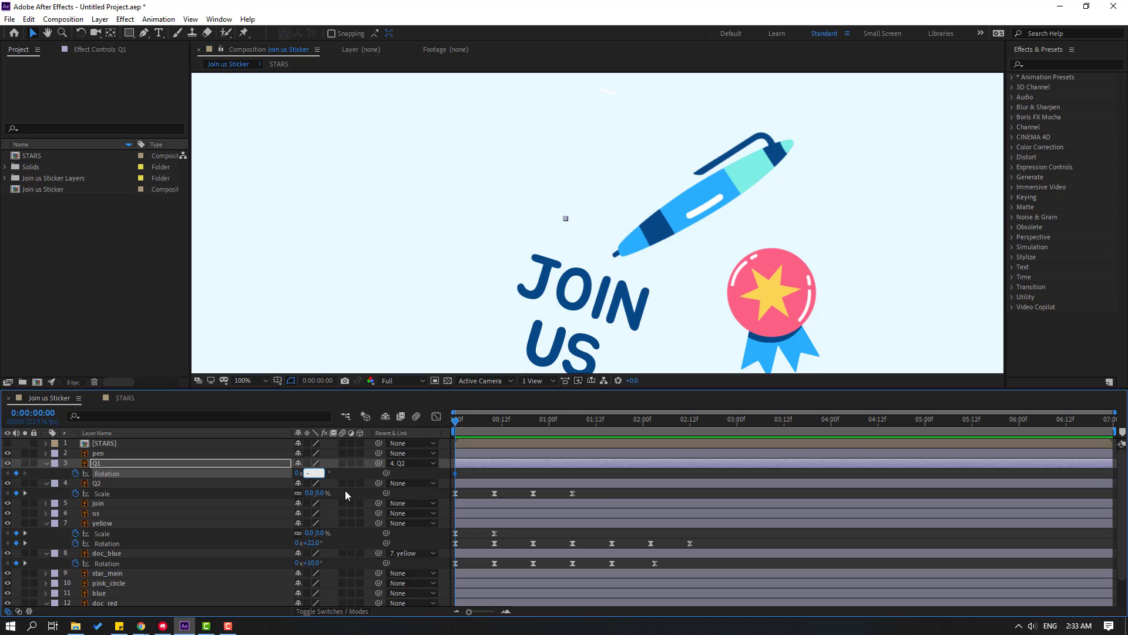
text(10)
key(Return)
mouse_move(455, 420)
mouse_down()
mouse_move(484, 427)
mouse_move(456, 427)
mouse_up()
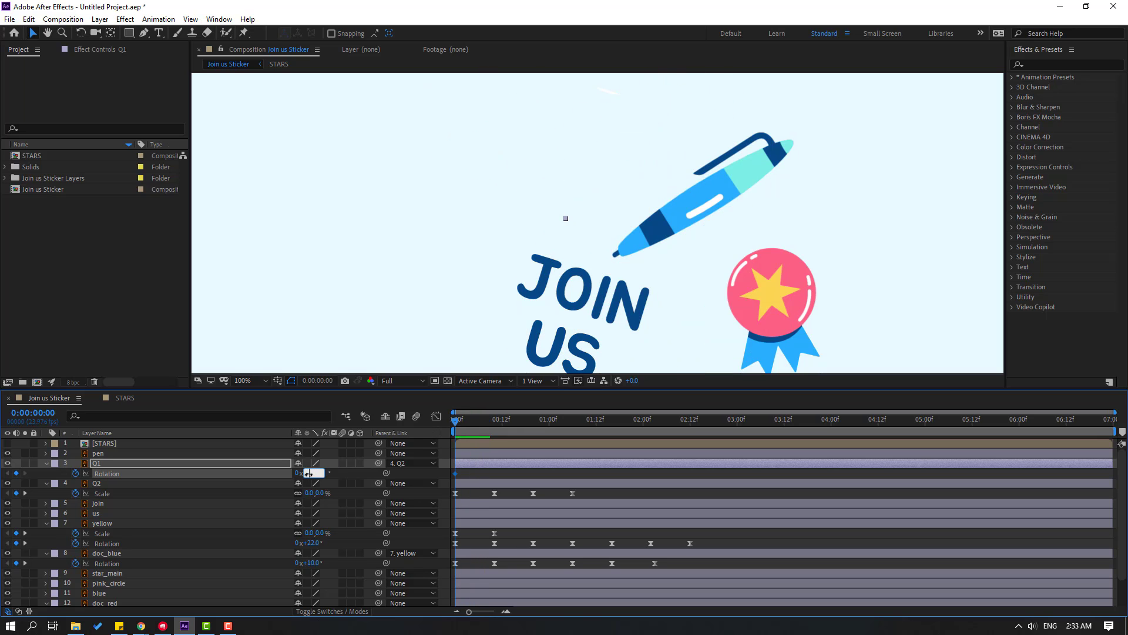
text(-30)
key(Return)
Step: Key Q1's rotation to a strong clockwise tilt at 0:00:00:10, about 13° at 0:00:00:20 and about 32° at 0:00:01:05
drag(467, 422, 495, 422)
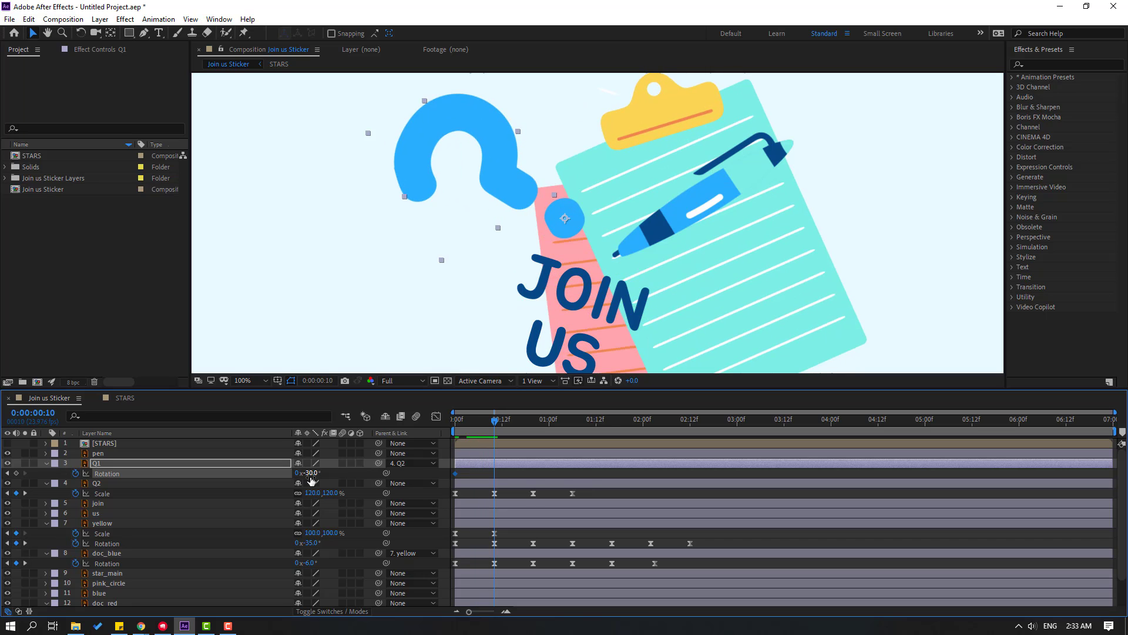
key(Return)
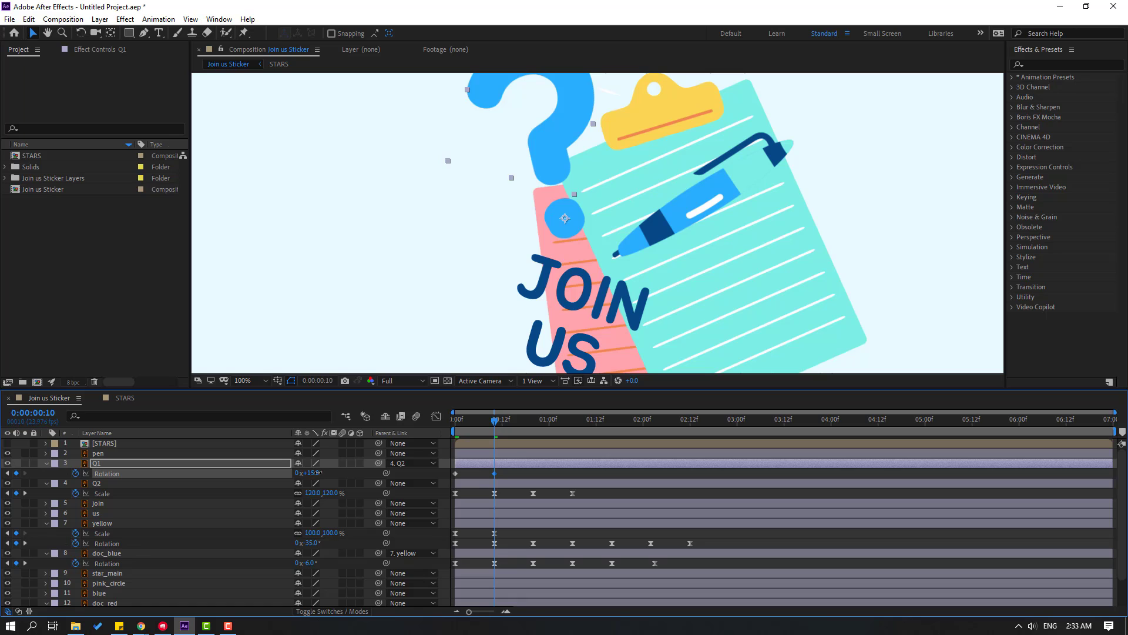
drag(318, 473, 344, 474)
drag(501, 421, 524, 428)
drag(315, 474, 289, 474)
drag(544, 421, 569, 420)
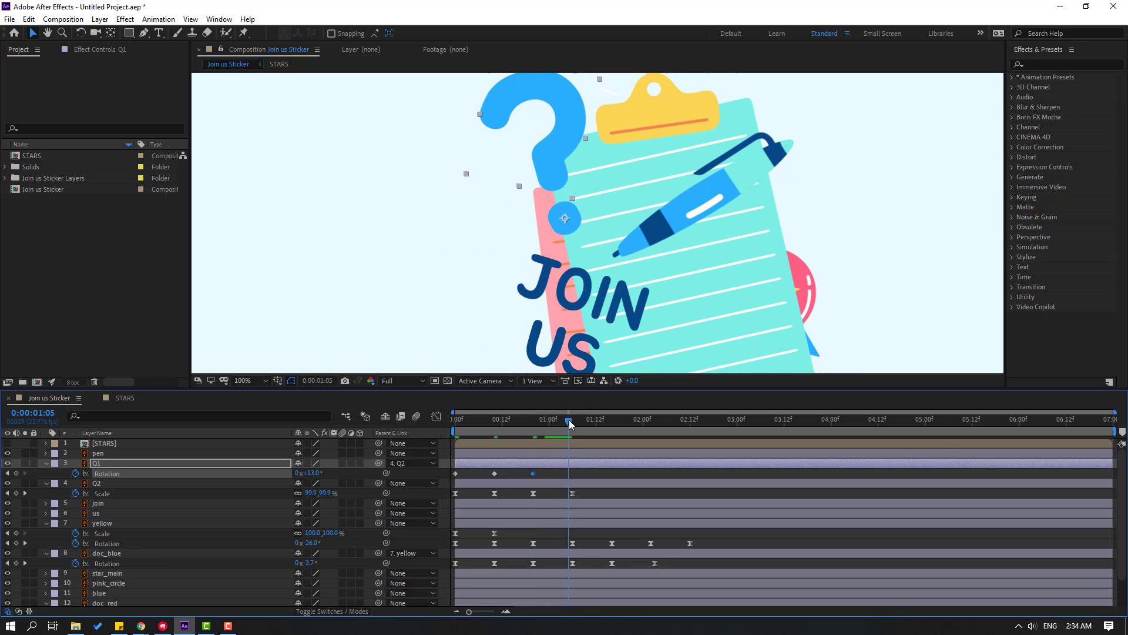
drag(311, 473, 321, 474)
Step: Apply Easy Ease to all of Q1's rotation keyframes and preview the swing
drag(580, 468, 447, 481)
right_click(456, 474)
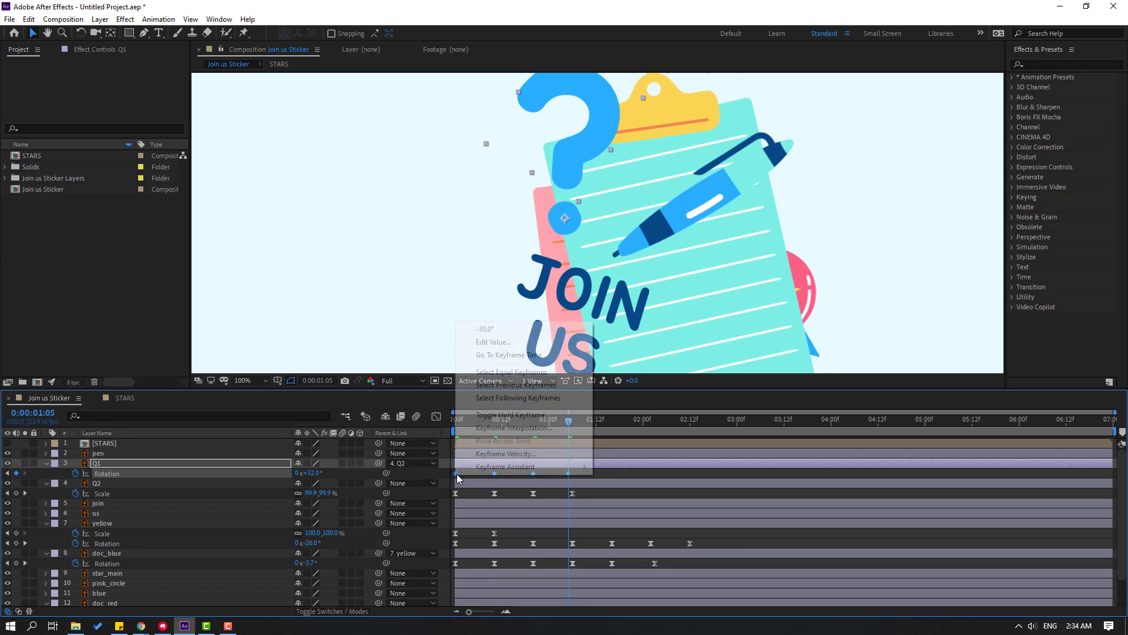
mouse_move(492, 466)
click(635, 503)
key(space)
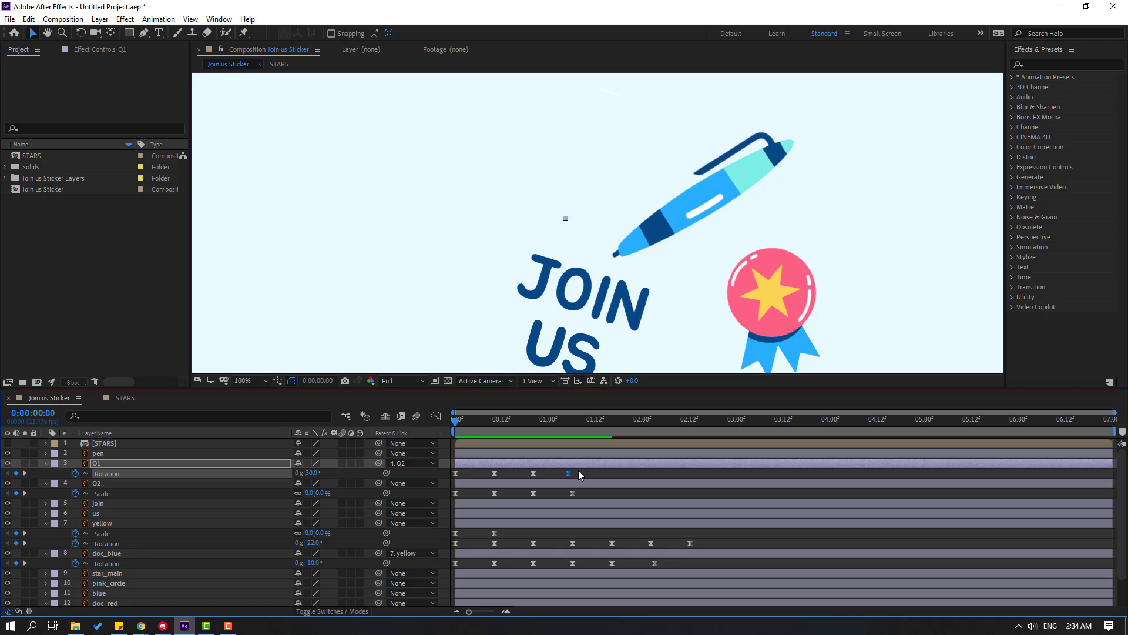
Step: Delete Q1's last rotation keyframe at 0:00:01:05 and preview the animation
drag(585, 470, 562, 476)
key(Delete)
key(space)
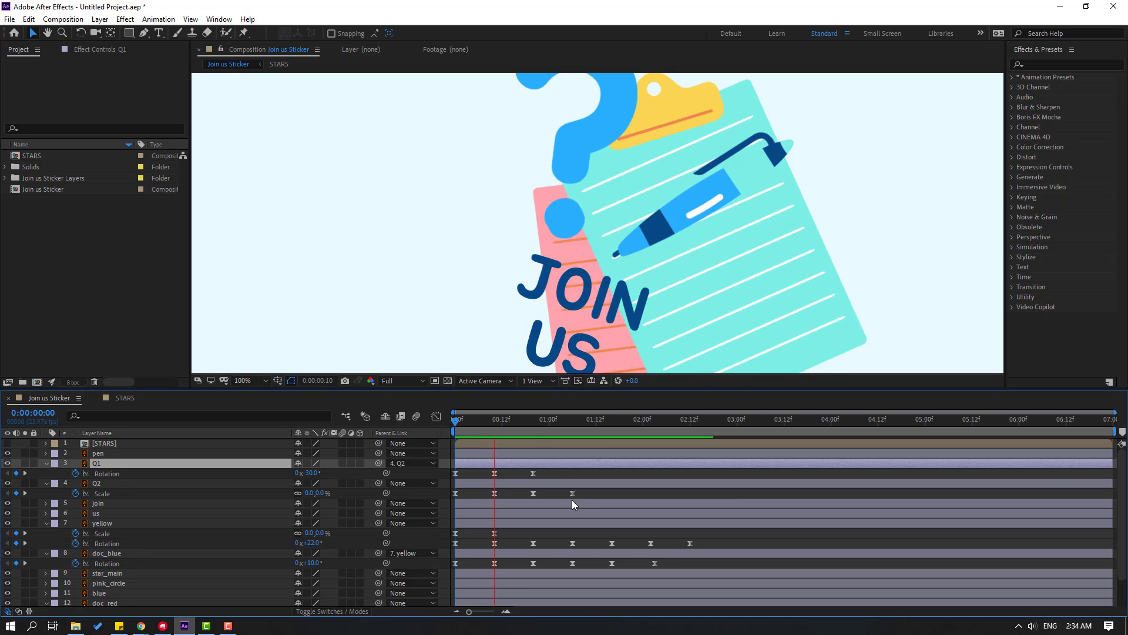
key(space)
Step: Stretch Q1's three rotation keyframes proportionally so the last one sits at about 0:00:01:10
drag(553, 470, 453, 477)
drag(565, 473, 587, 474)
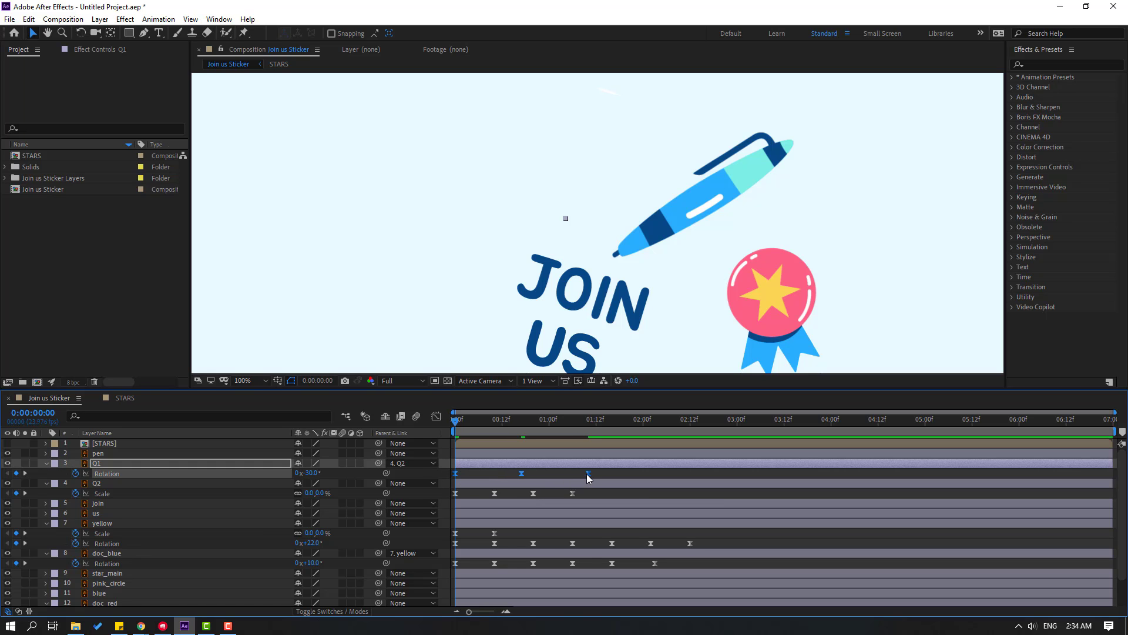
Step: Preview the question mark's retimed swing with the full artwork in view, and return to the start of the composition
key(space)
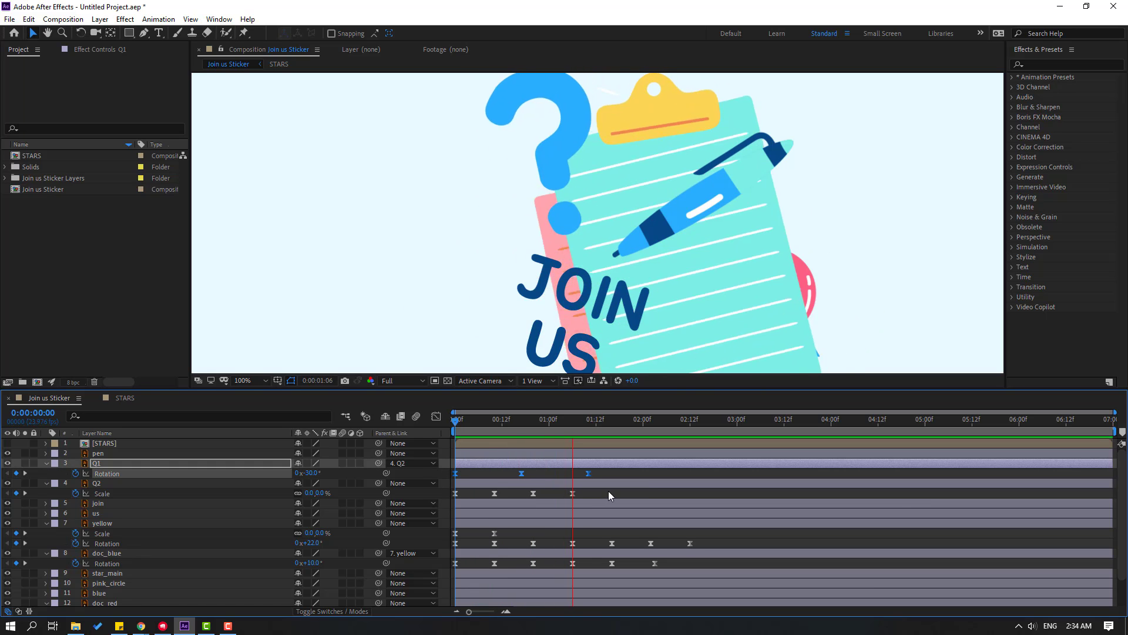
scroll(622, 308, down, 2)
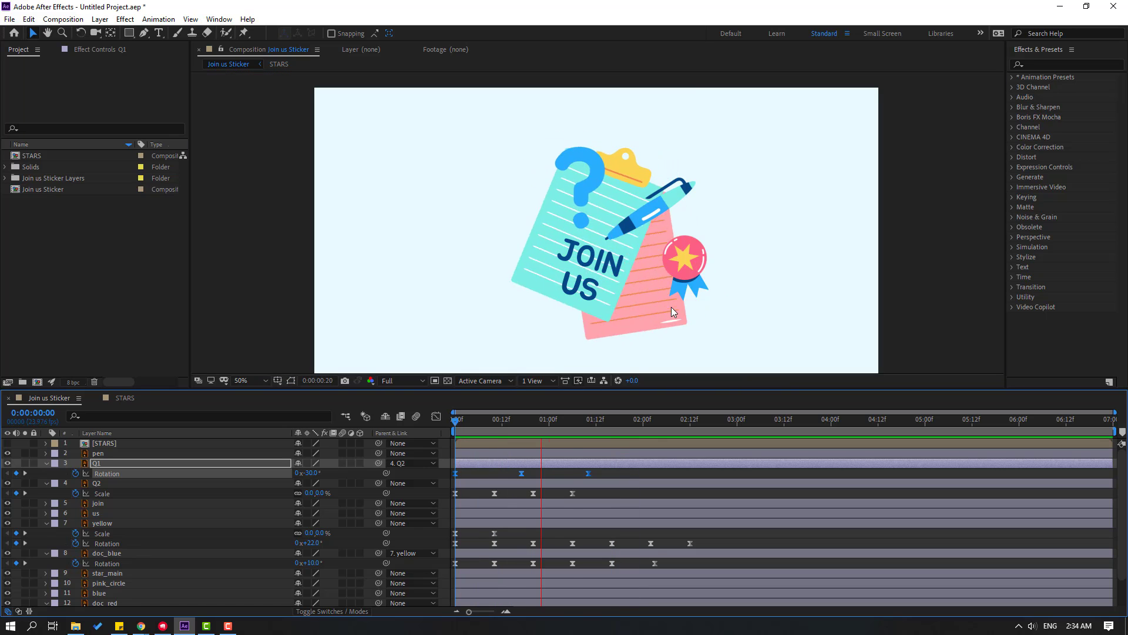
key(space)
key(Home)
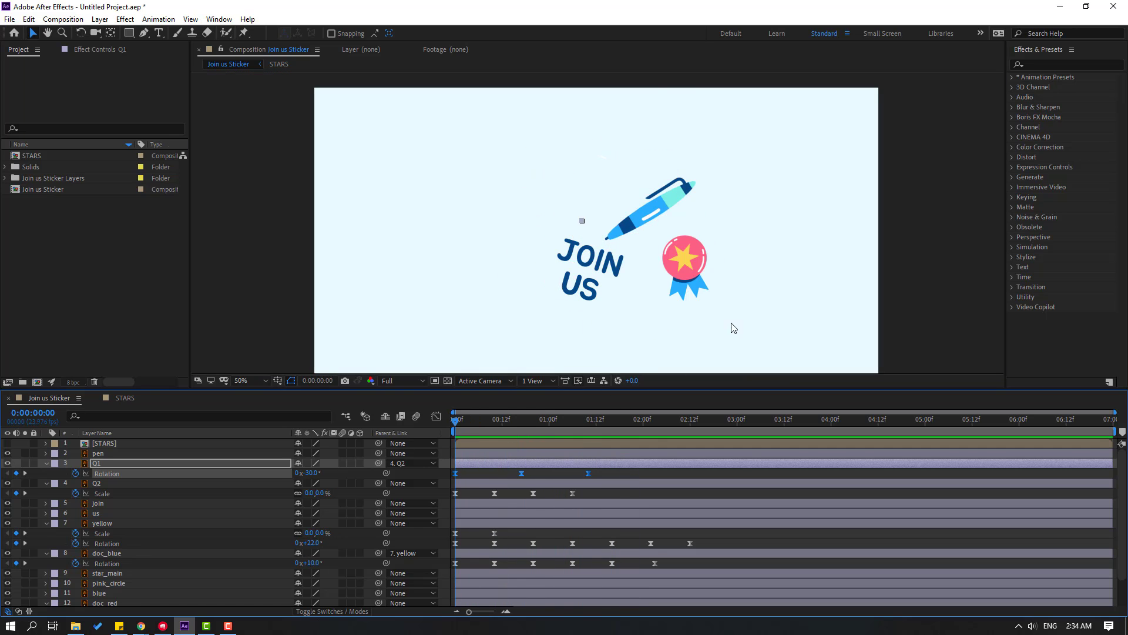
Step: Pre-compose the star_main, pink_circle and blue layers into a new composition named PIN STAR
click(683, 266)
scroll(139, 549, down, 2)
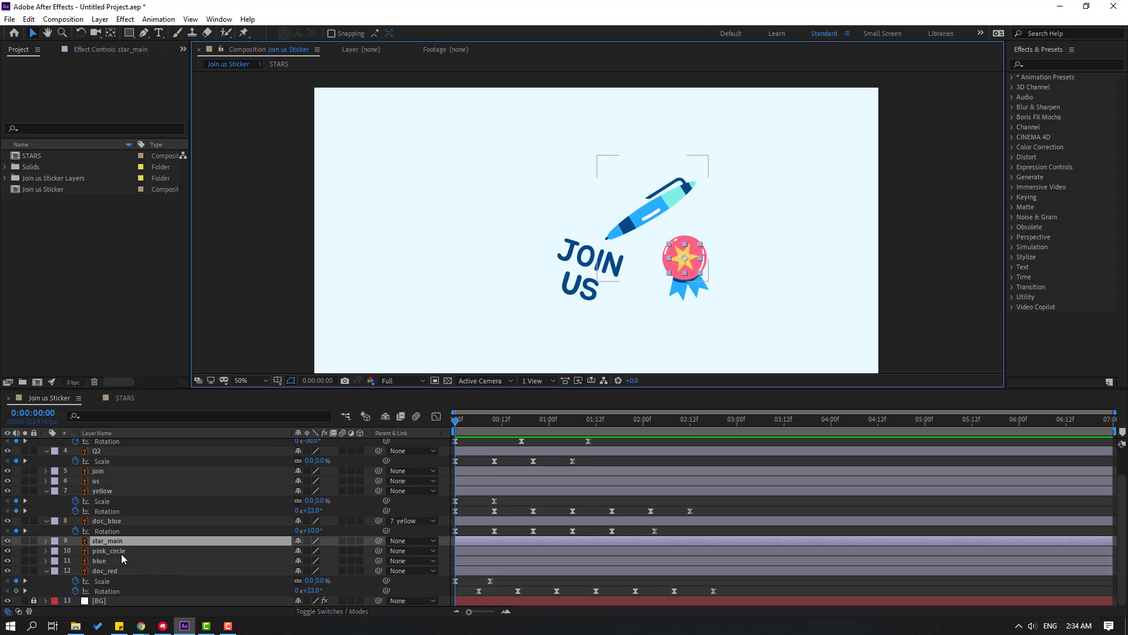
ctrl+click(121, 554)
ctrl+click(110, 563)
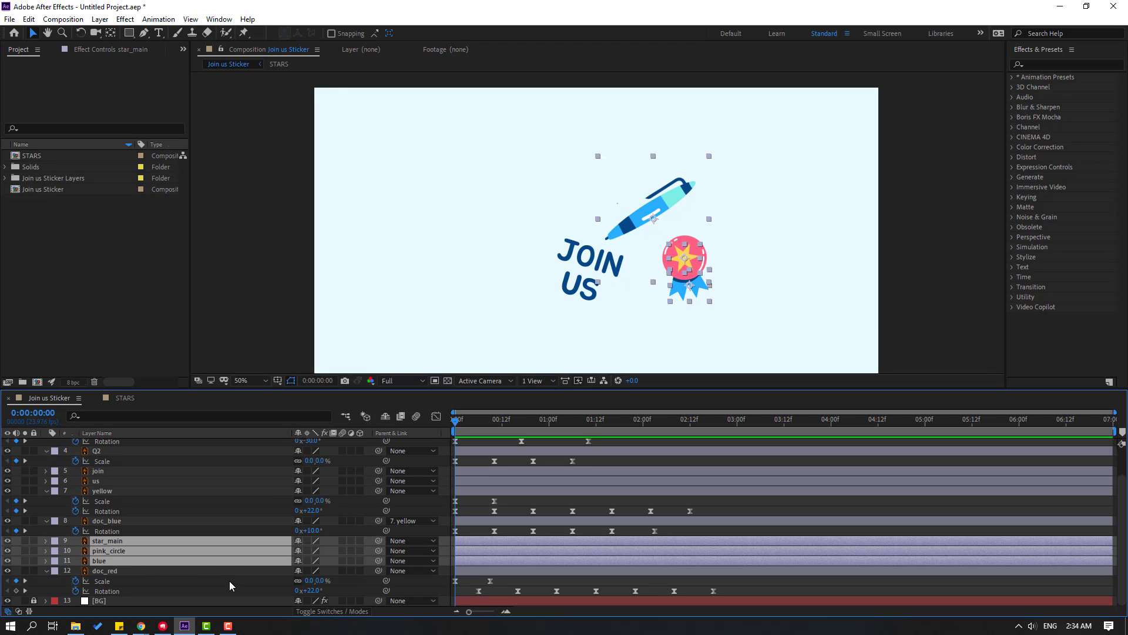
click(8, 551)
click(9, 550)
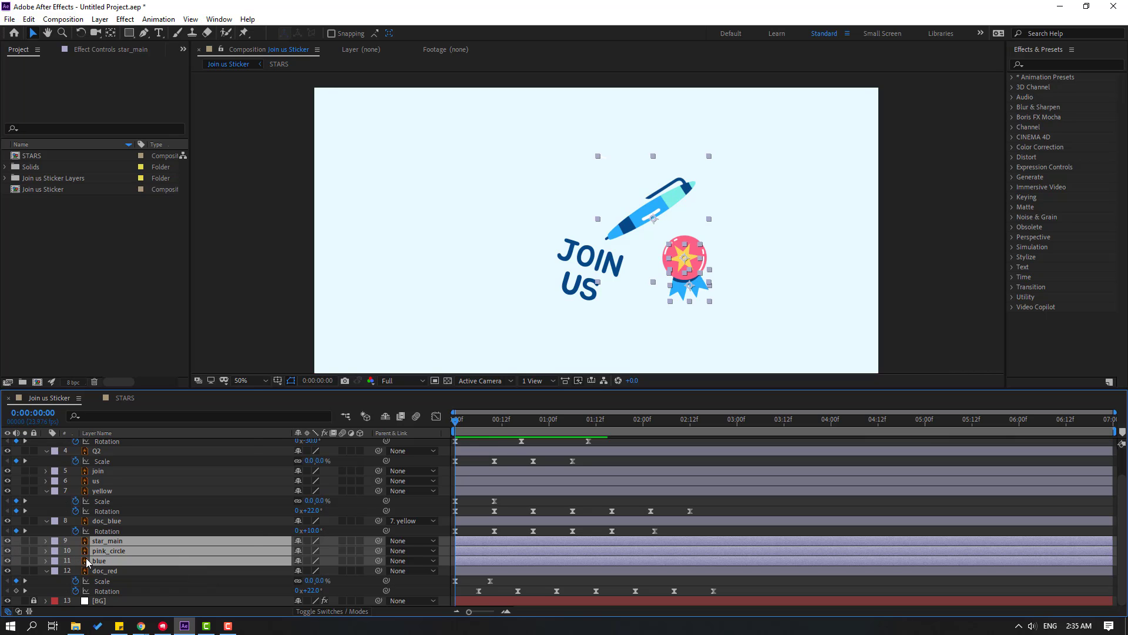
right_click(115, 553)
click(156, 499)
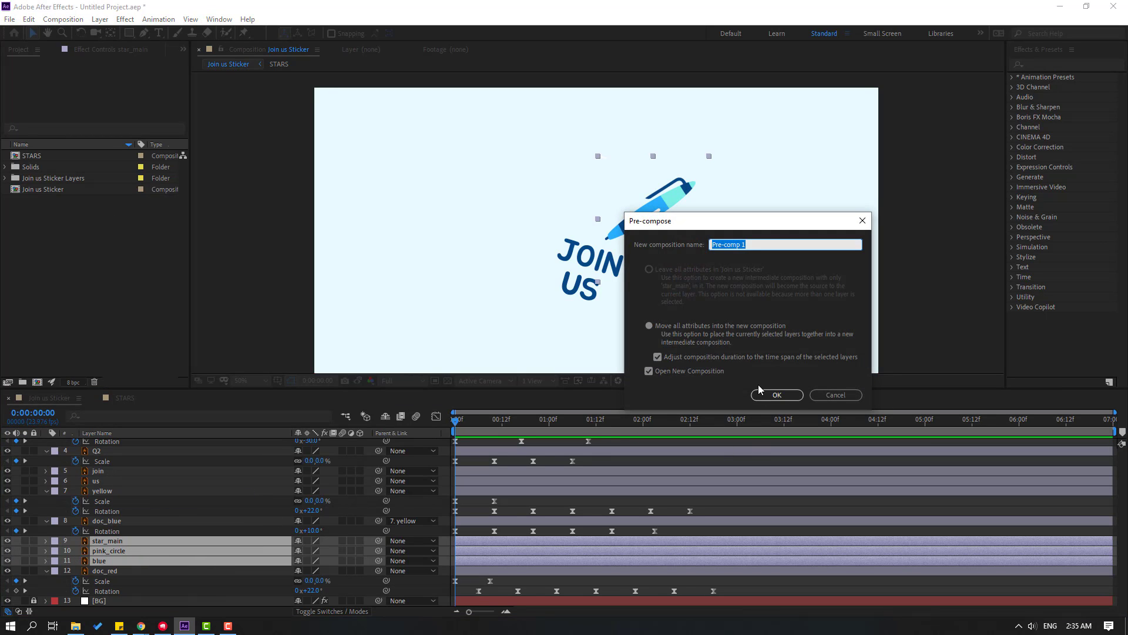
text(PIN STAR)
click(765, 394)
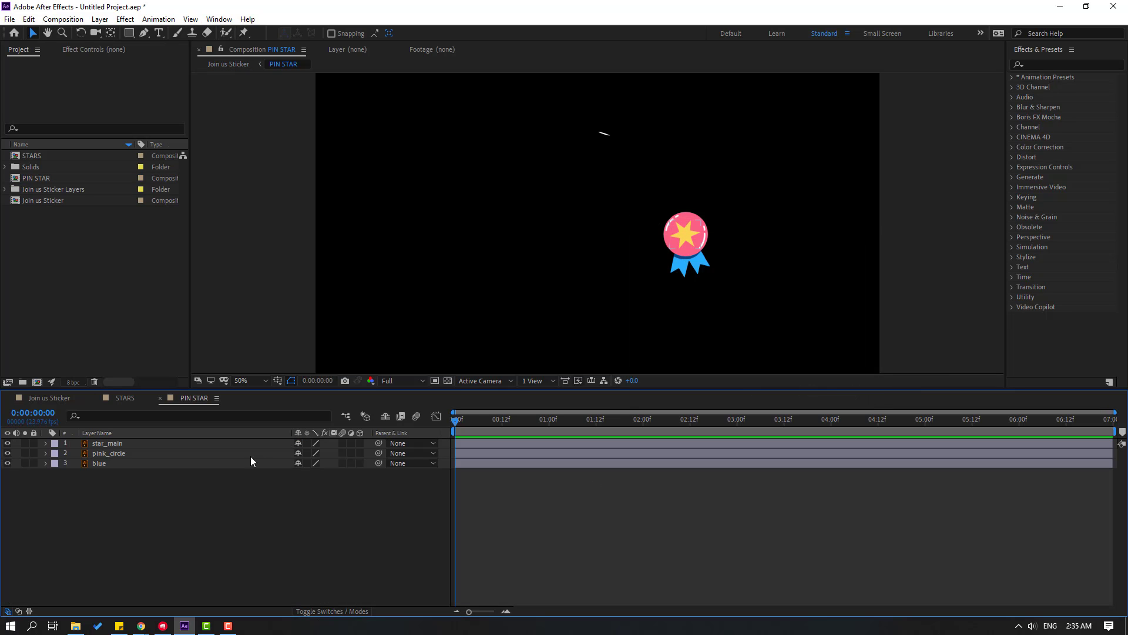
Step: Open Animation Composer 3 and choose the Overshoot Scale From Anchor Point preset among the 2D layer transitions
scroll(761, 194, up, 2)
key(space)
drag(958, 254, 562, 223)
drag(495, 205, 546, 212)
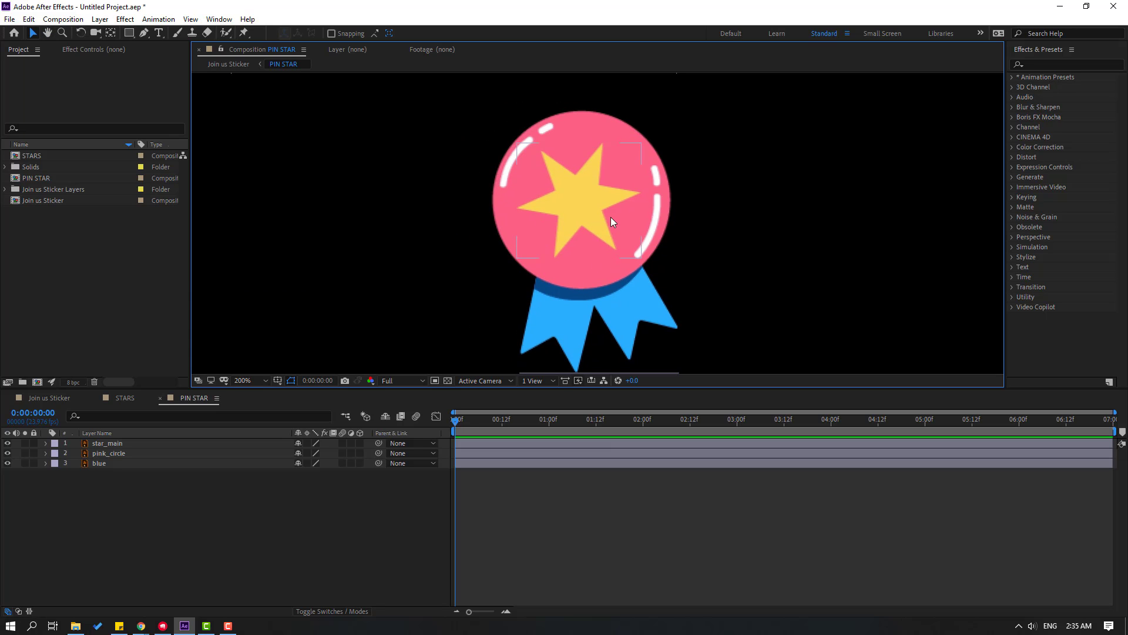
click(597, 209)
key(F2)
click(217, 20)
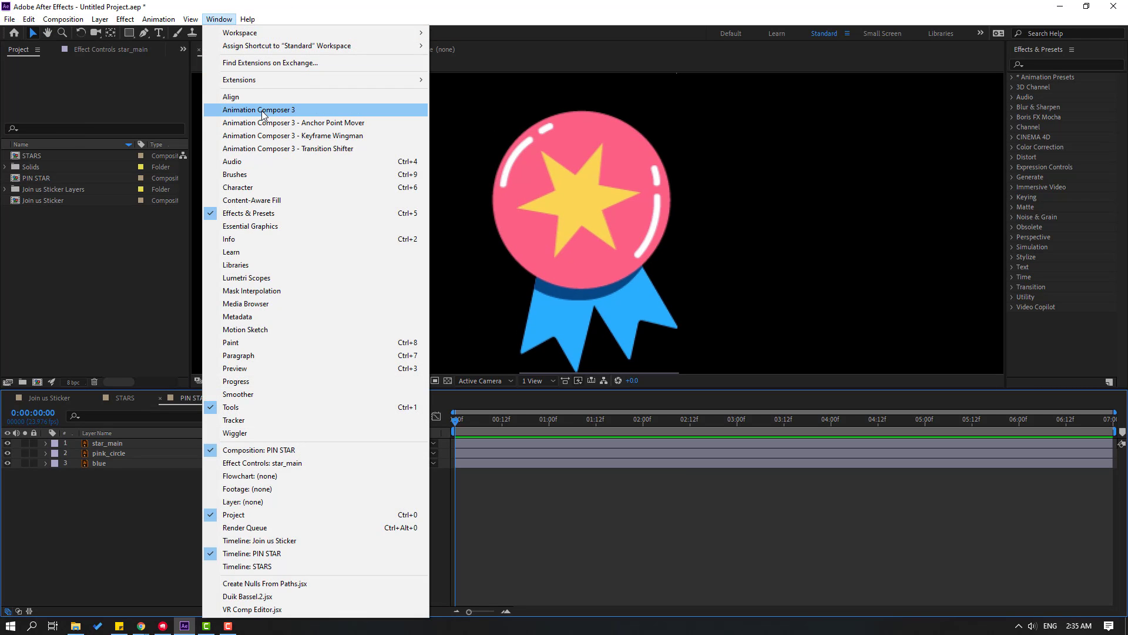
click(296, 111)
click(599, 383)
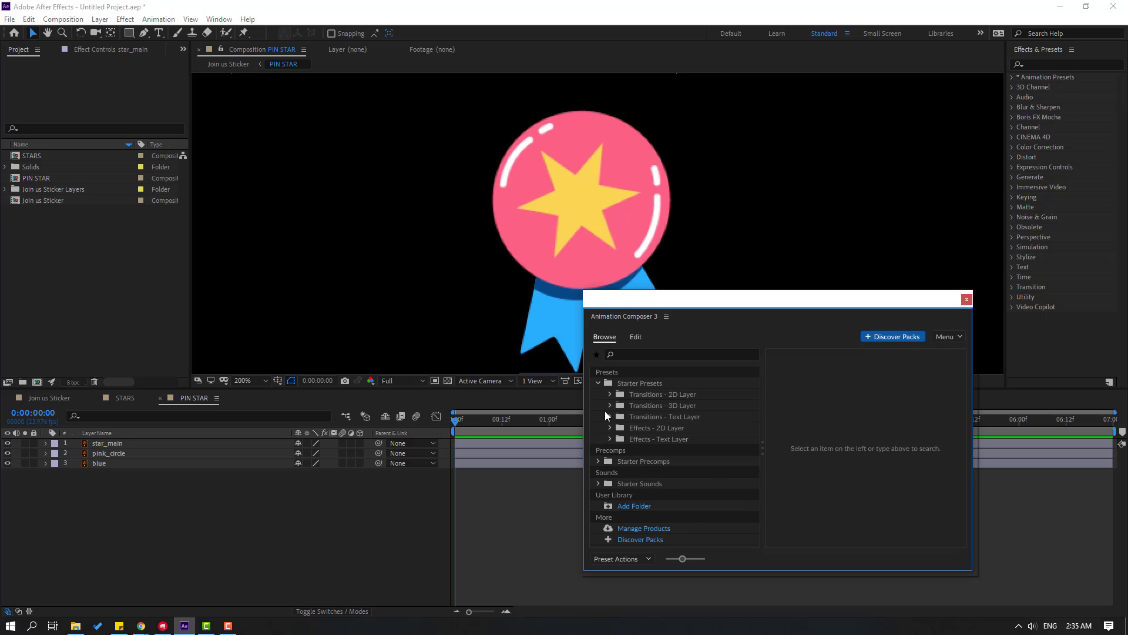
click(610, 395)
click(659, 495)
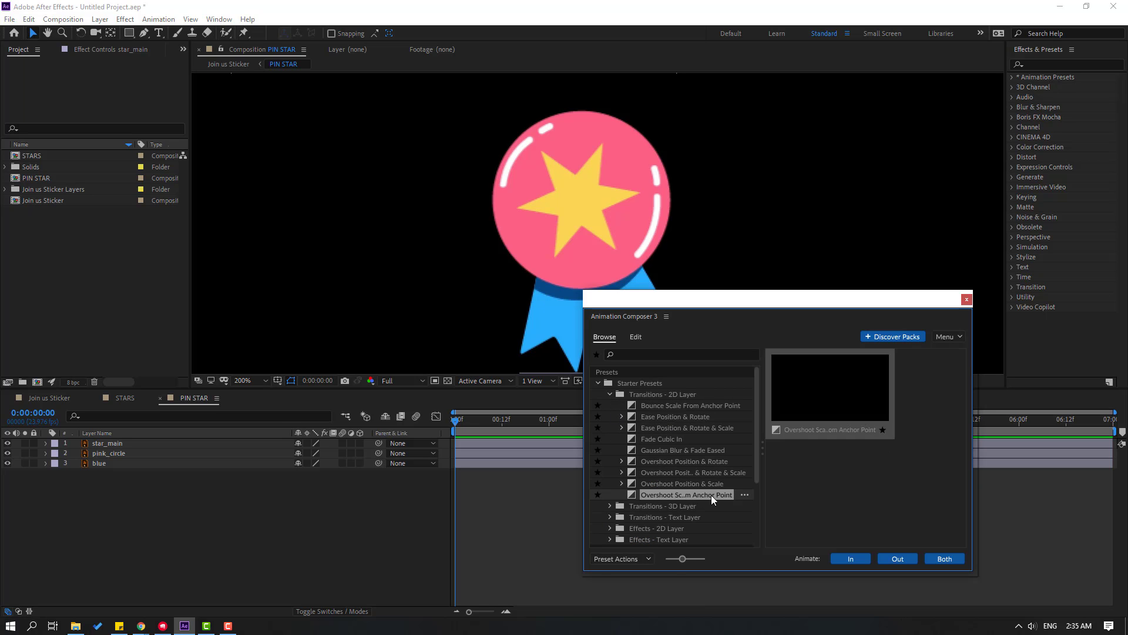
Step: Solo the blue ribbon layer, move its anchor point to the notch at the ribbon's top edge, and unsolo it
click(171, 496)
click(94, 463)
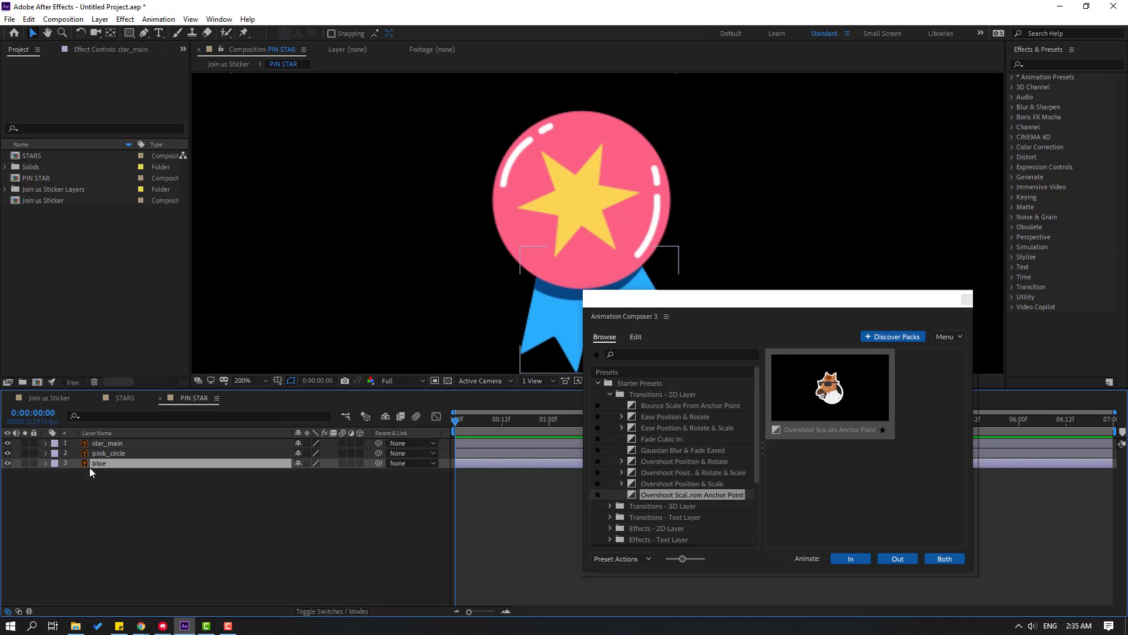
click(25, 463)
drag(689, 298, 711, 394)
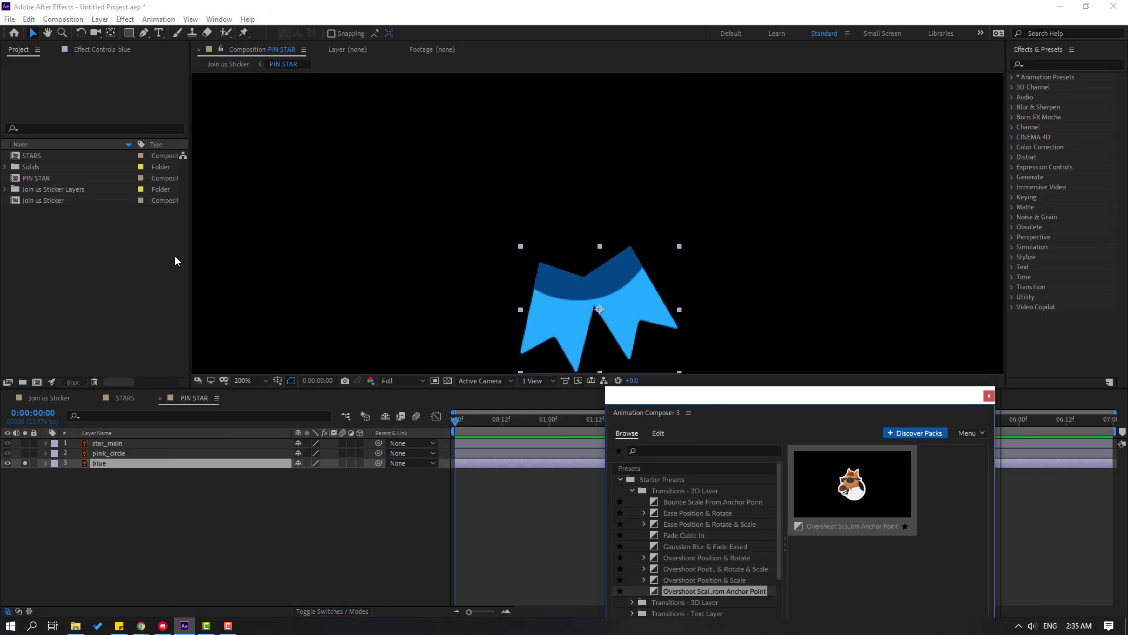
click(111, 33)
drag(599, 309, 584, 277)
click(33, 34)
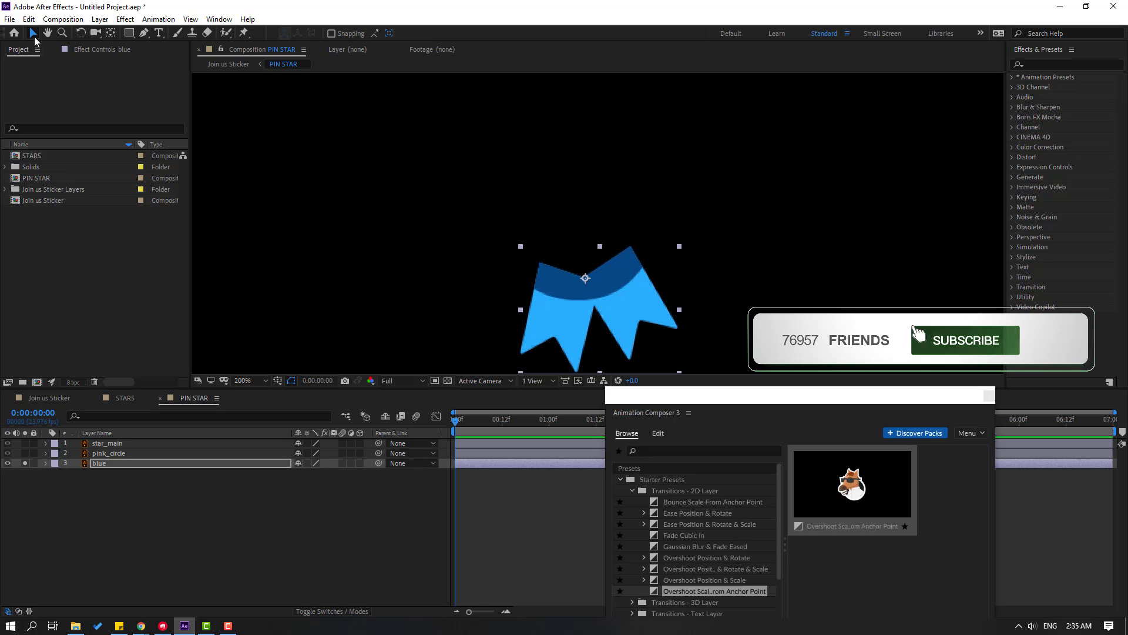
click(25, 463)
Step: Apply the Overshoot Scale From Anchor Point preset as an In transition to star_main, pink_circle and blue
drag(81, 521, 105, 424)
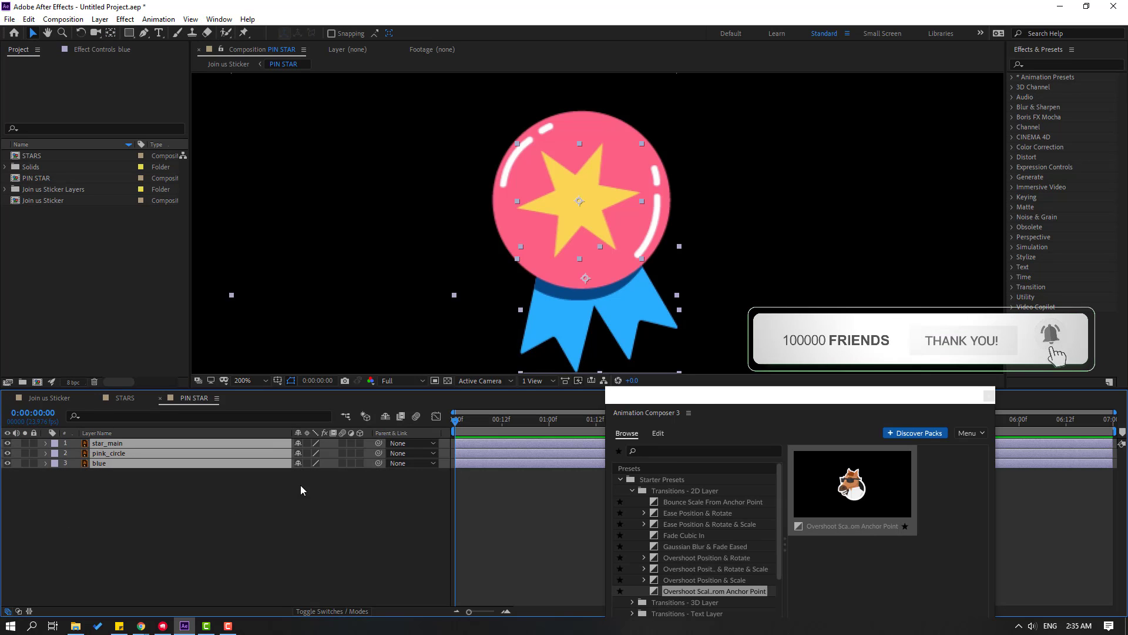
drag(781, 395, 777, 294)
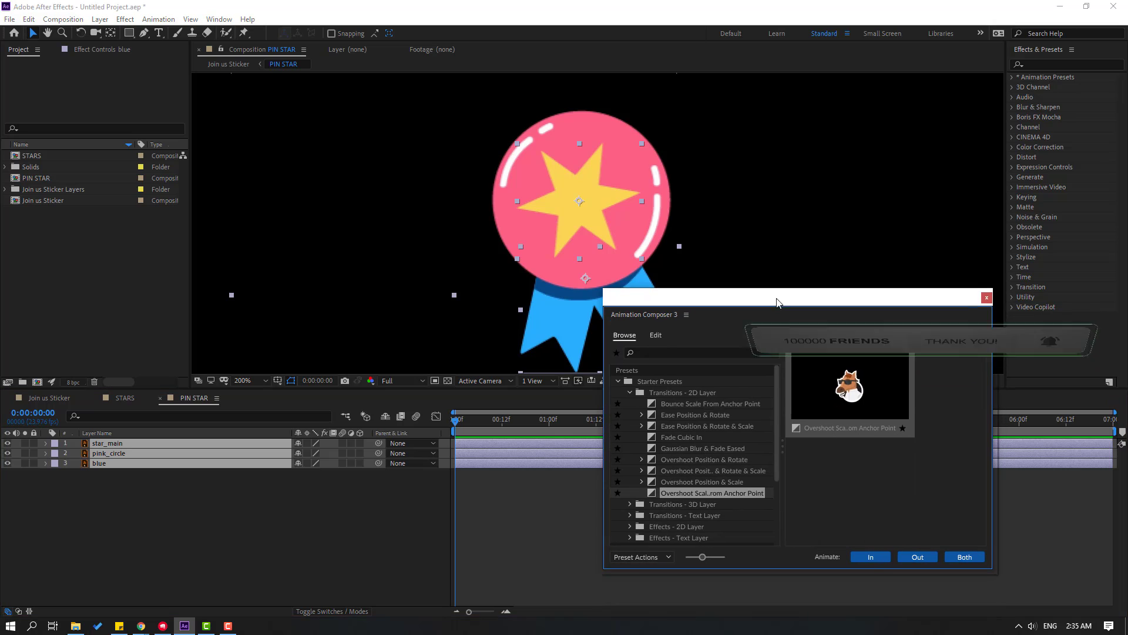
click(873, 554)
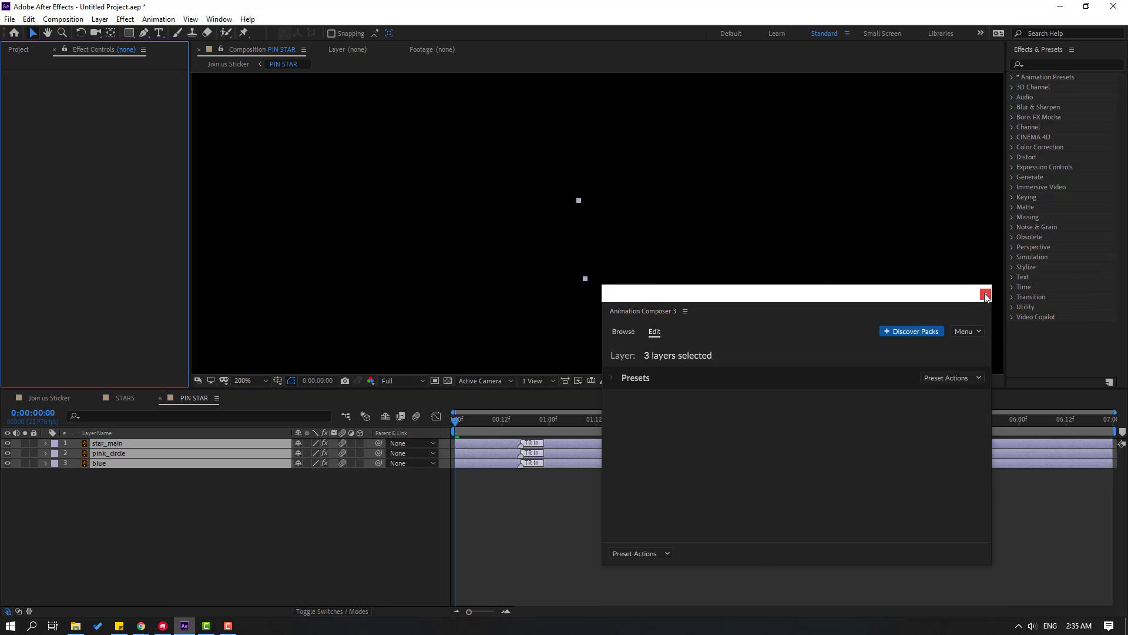
click(468, 472)
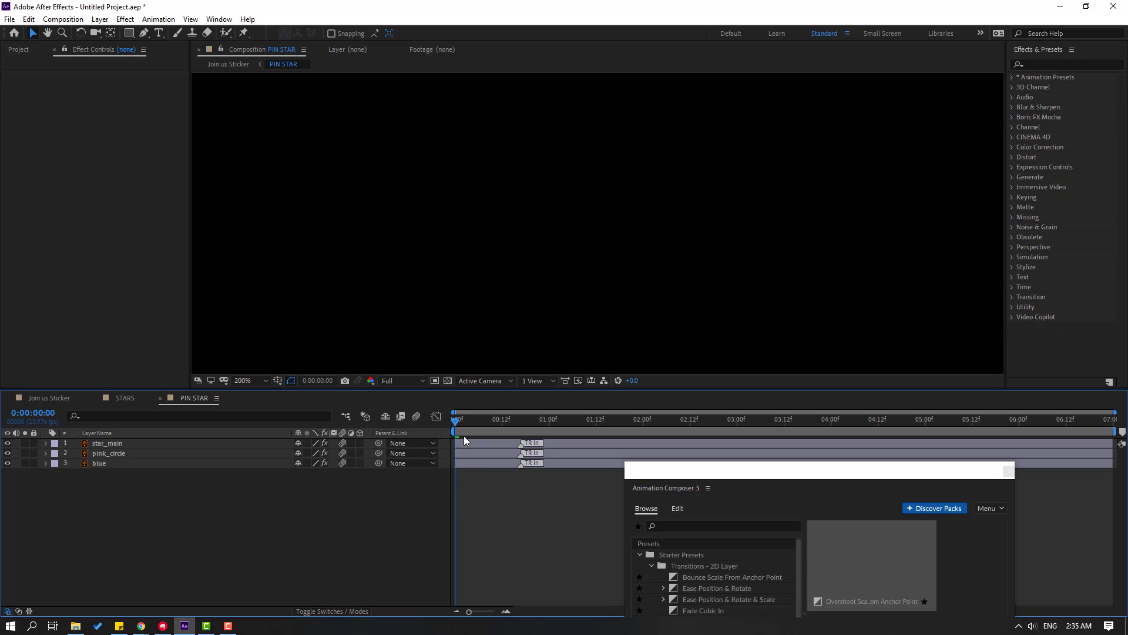
Step: Stagger the badge layers so pink_circle starts at about 0:00:00:04 and star_main at about 0:00:00:09, and preview them
drag(463, 454, 479, 454)
drag(478, 443, 635, 421)
key(space)
key(space)
Step: Move pink_circle's anchor point to the centre of the pink circle and preview the animation
click(492, 453)
scroll(626, 333, down, 1)
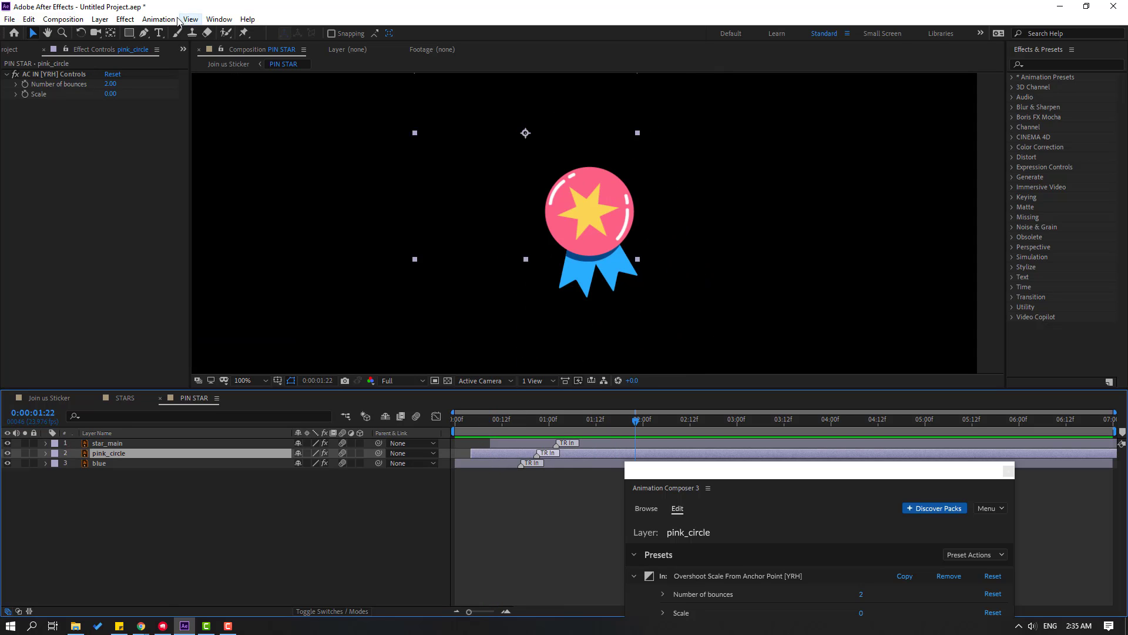
click(111, 33)
drag(525, 133, 589, 211)
click(32, 33)
key(space)
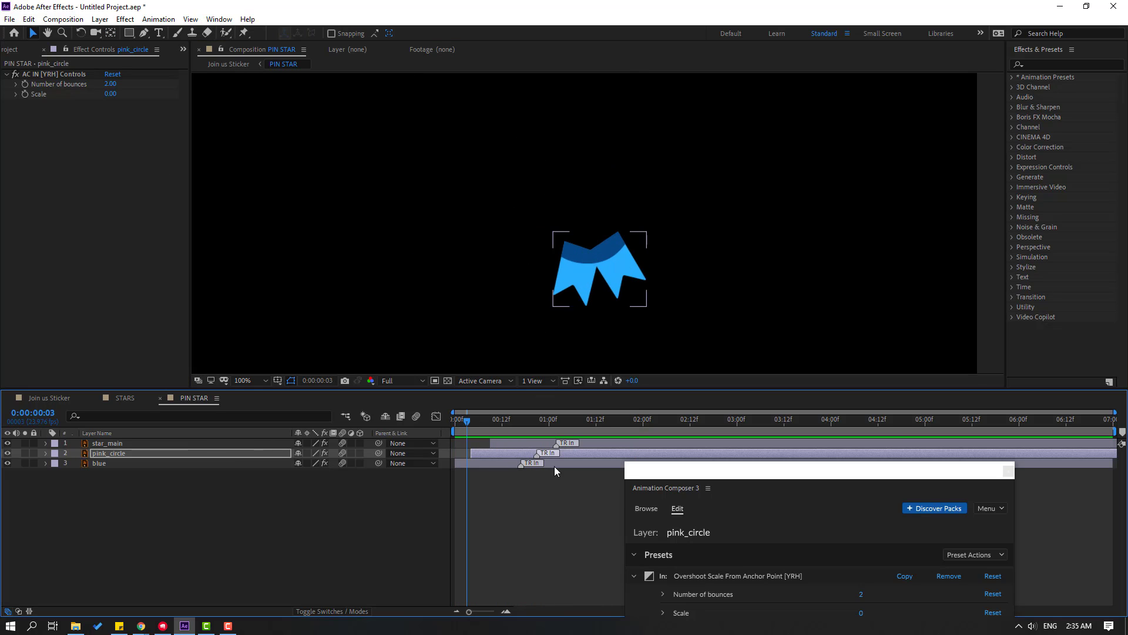
Step: Lengthen the In transitions to end at about 0:00:01:11 for blue, 0:00:01:17 for pink_circle and 0:00:02:03 for star_main
mouse_move(522, 465)
mouse_down()
mouse_move(591, 466)
mouse_move(589, 455)
mouse_move(656, 445)
mouse_move(731, 568)
mouse_up()
click(495, 500)
key(space)
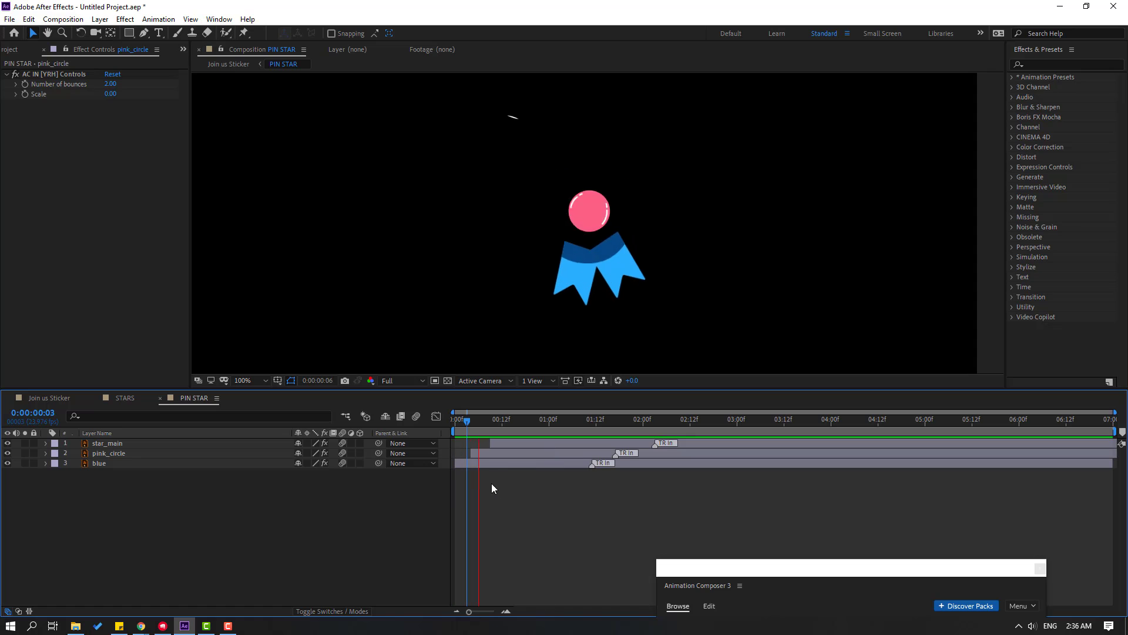
Step: Delay the blue ribbon layer to start at about 0:00:00:08 and preview the badge's animation
mouse_move(482, 419)
mouse_down()
mouse_move(519, 417)
mouse_move(490, 420)
mouse_up()
drag(474, 462, 533, 463)
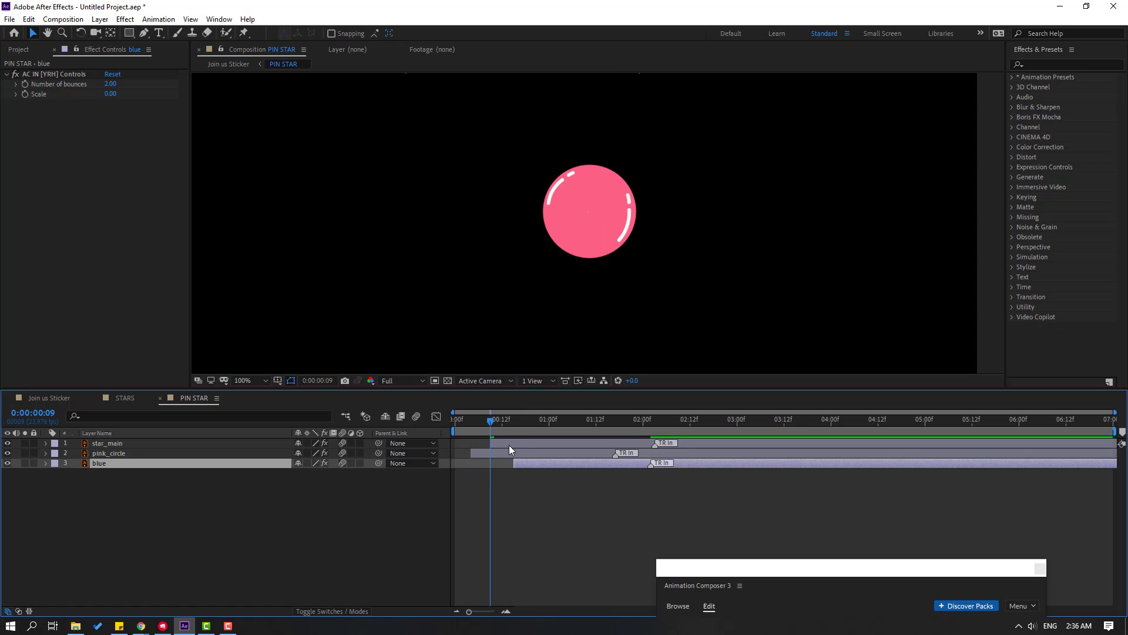
click(495, 454)
key(space)
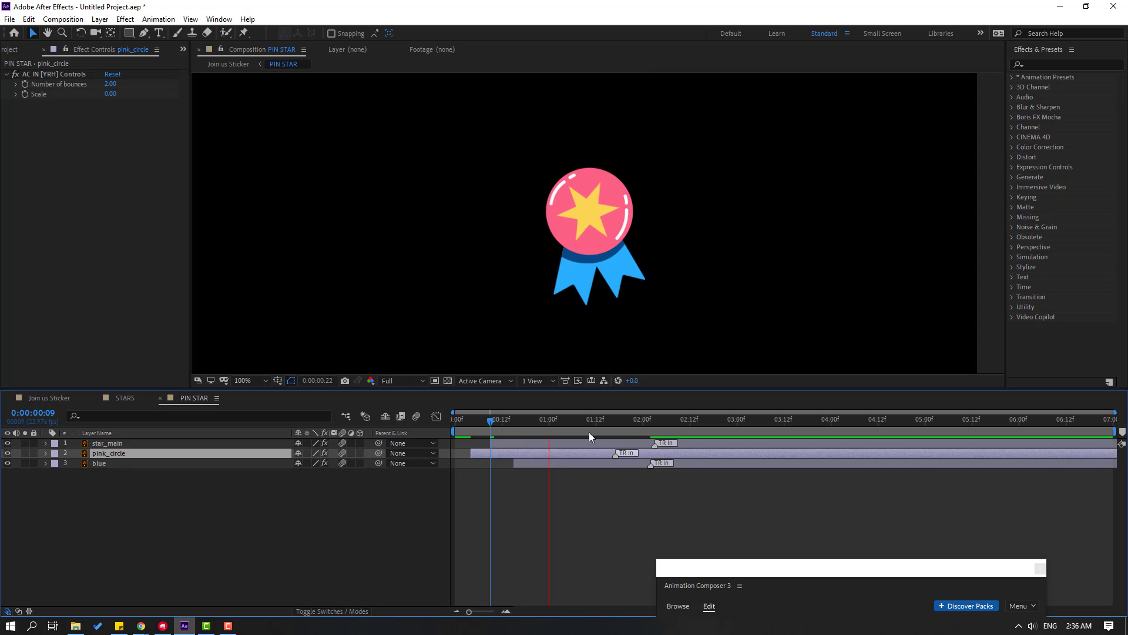
drag(542, 462, 511, 461)
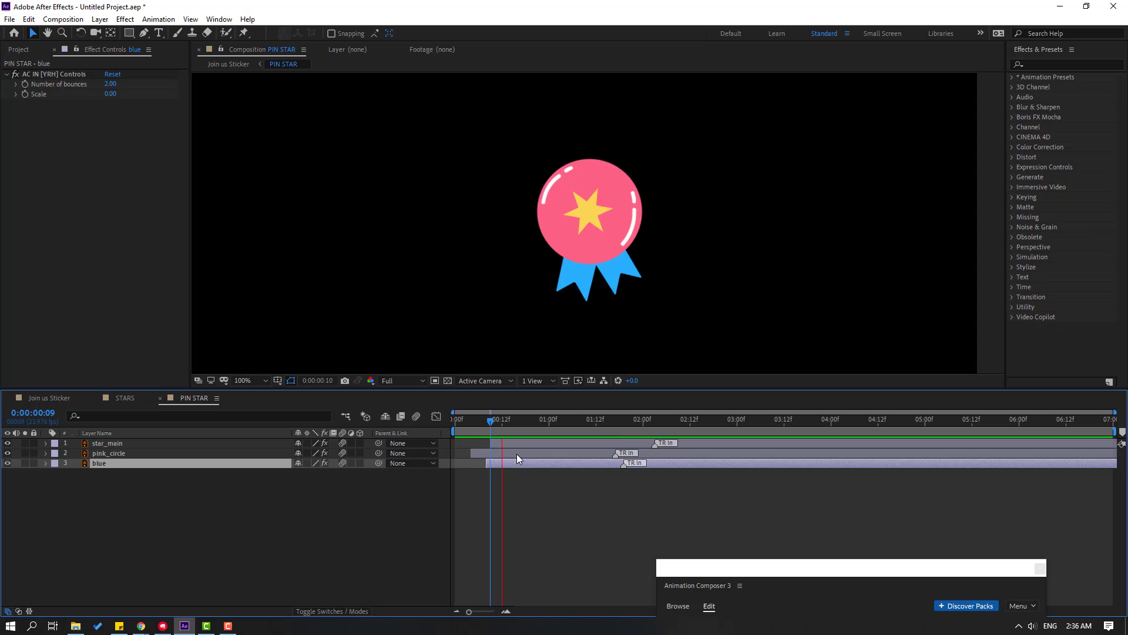
key(space)
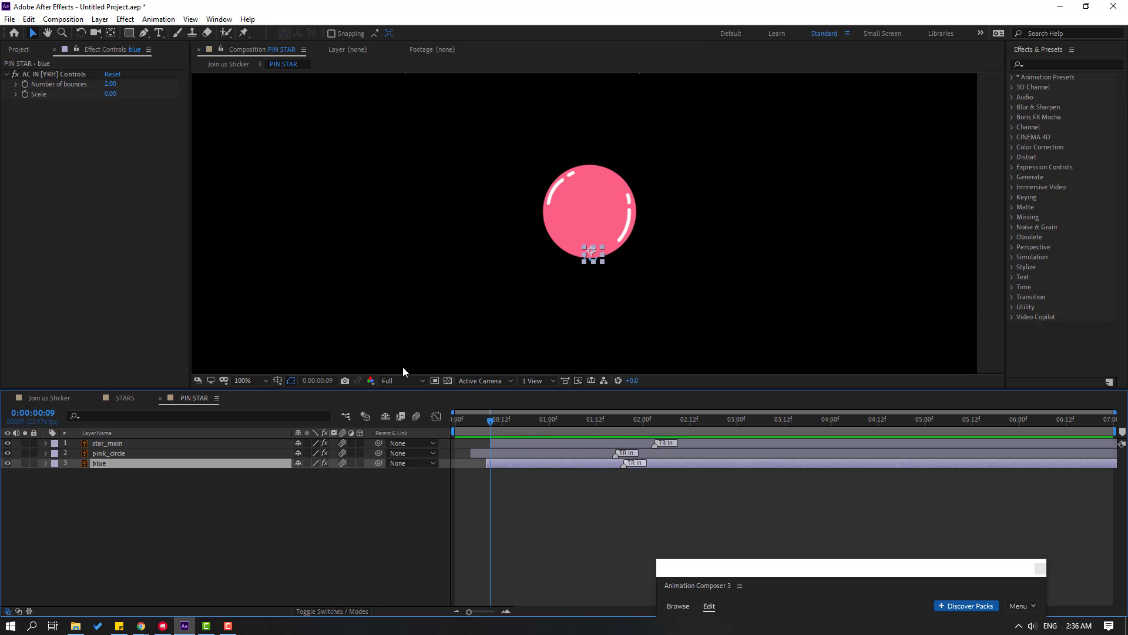
Step: Close the PIN STAR and STARS timelines and move the PIN STAR layer to the top of Join us Sticker's layer stack
click(159, 398)
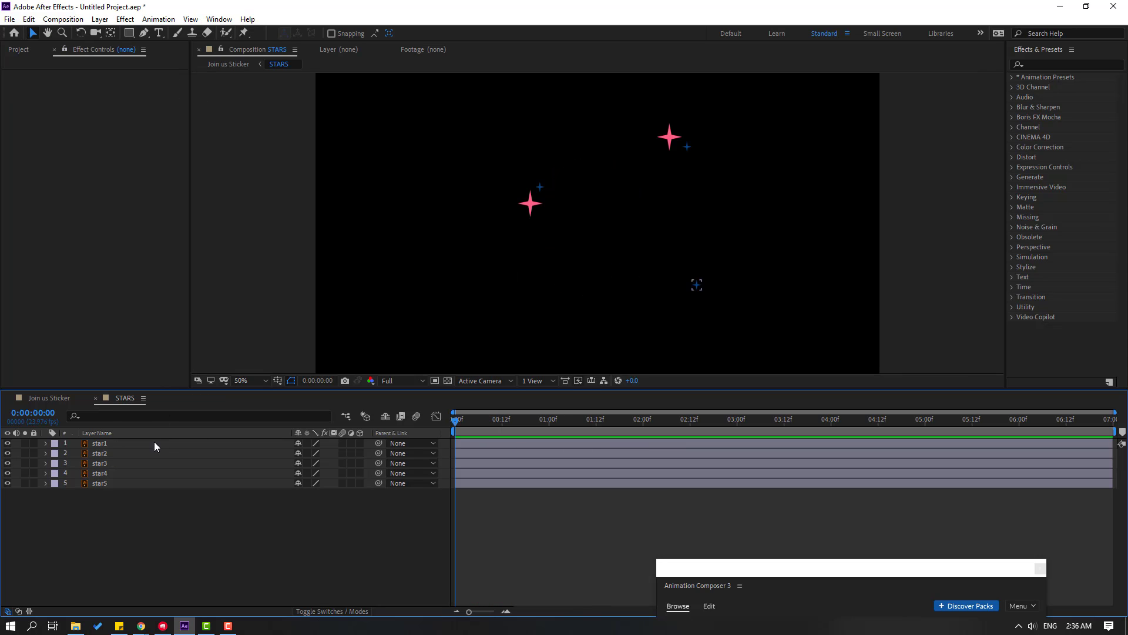
click(96, 398)
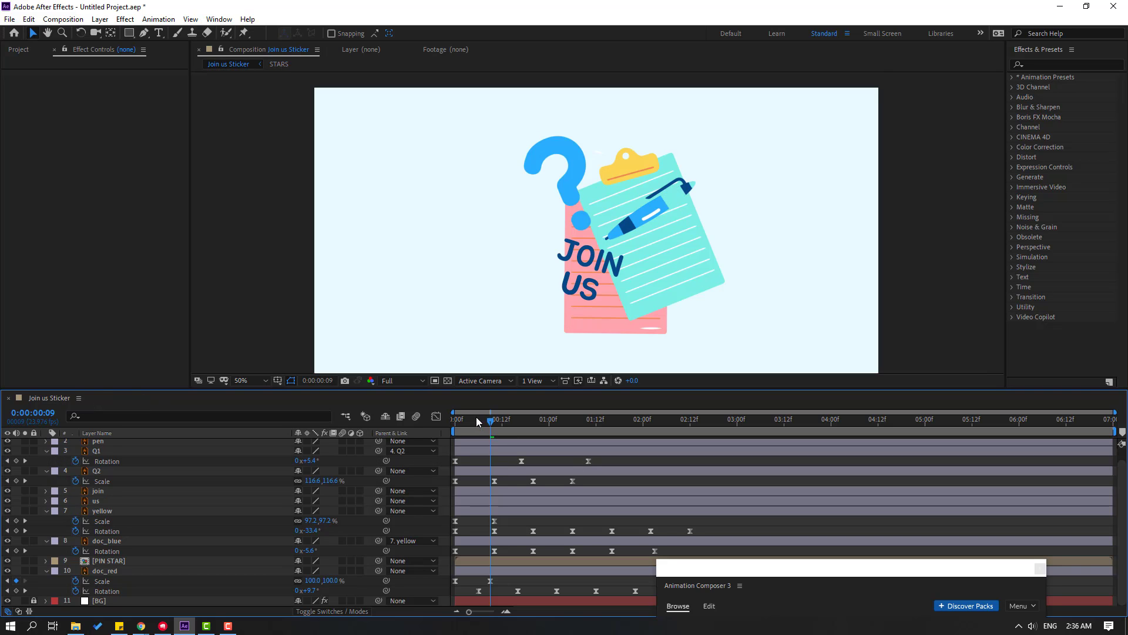
drag(474, 416, 572, 428)
click(122, 562)
scroll(130, 562, up, 1)
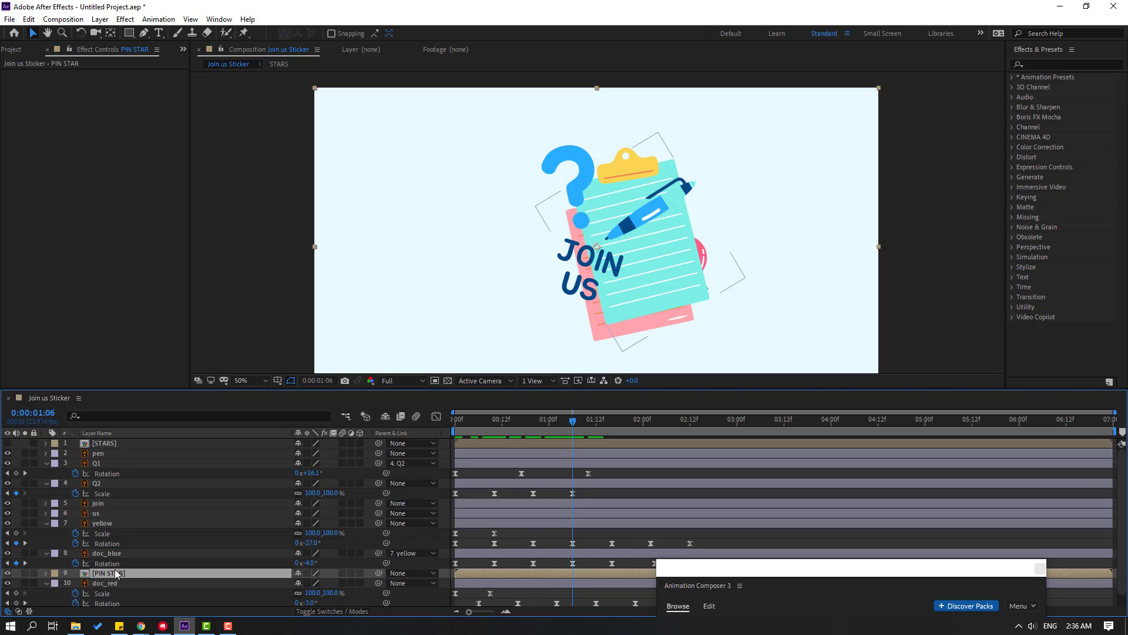
drag(115, 569, 141, 444)
Step: Preview the animation and parent the PIN STAR layer to doc_blue at 0:00:02:18
key(space)
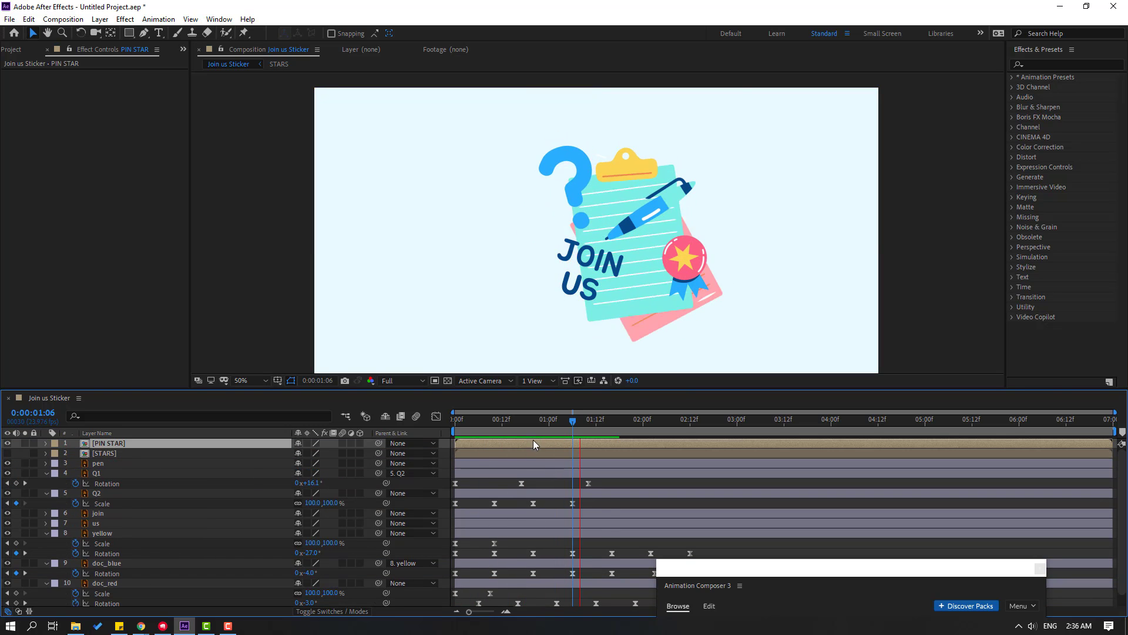
key(space)
drag(379, 445, 123, 565)
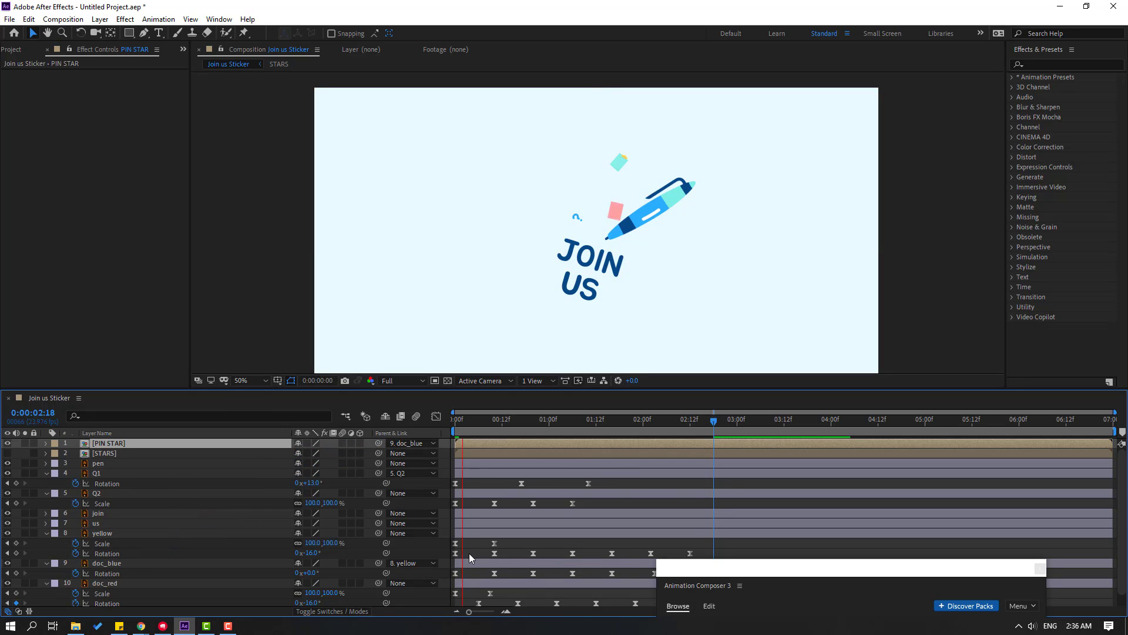